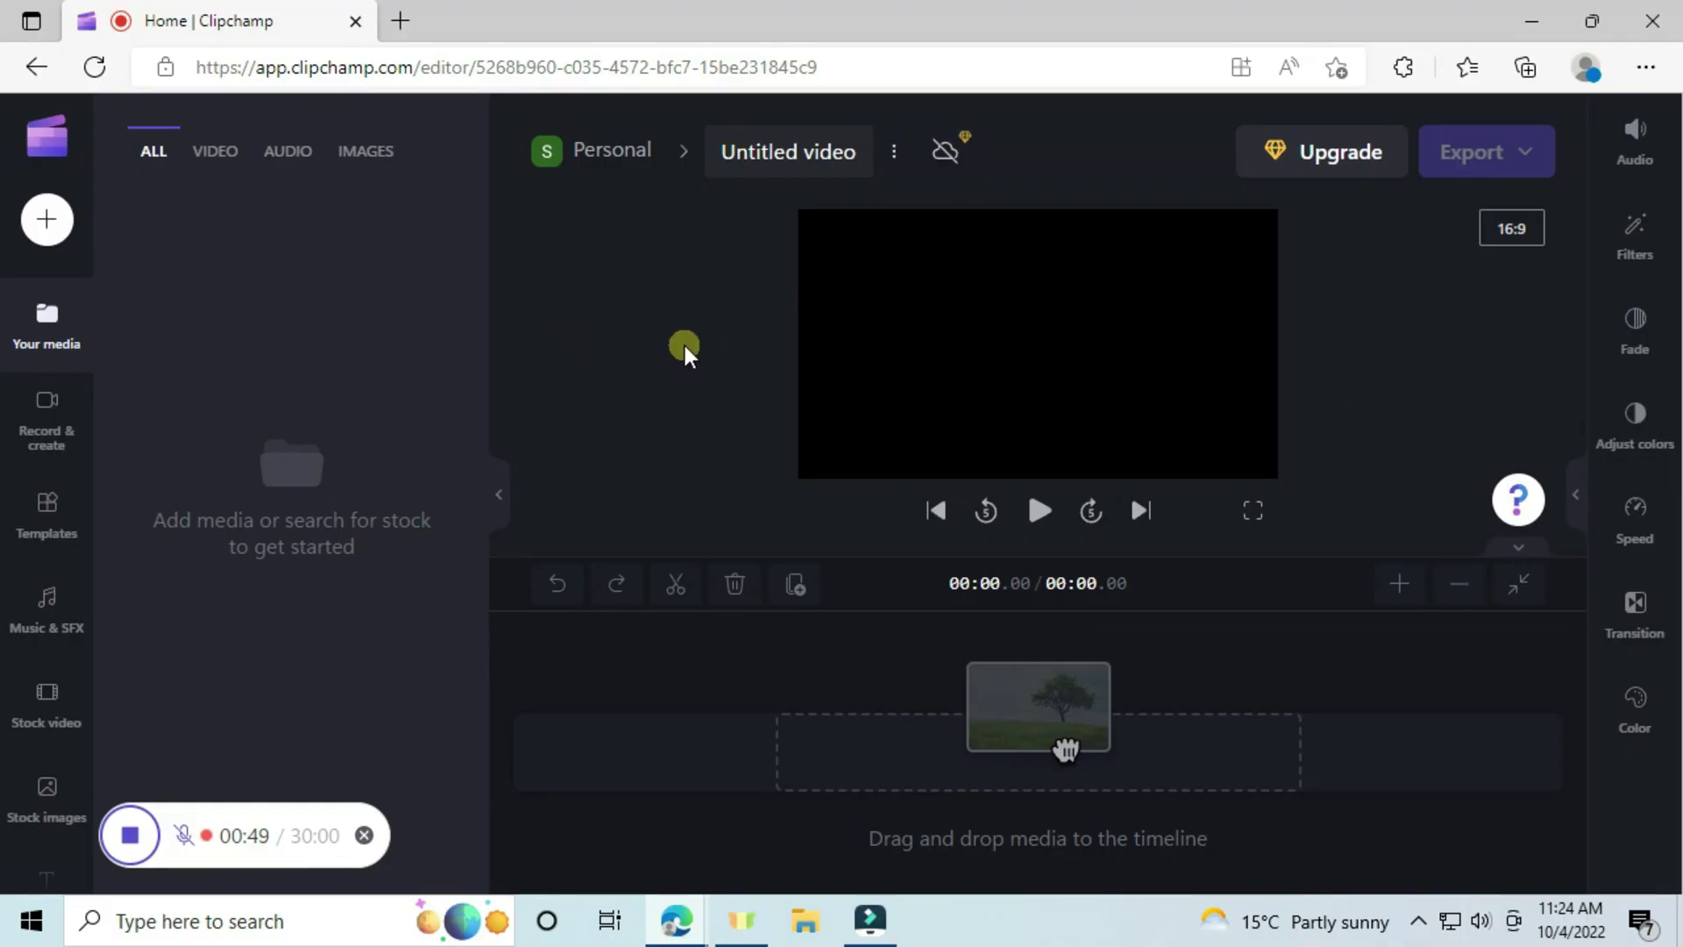
Step: Import Snapshot_420 and Snapshot_419 from the computer into Clipchamp's media
scroll(33, 456, down, 3)
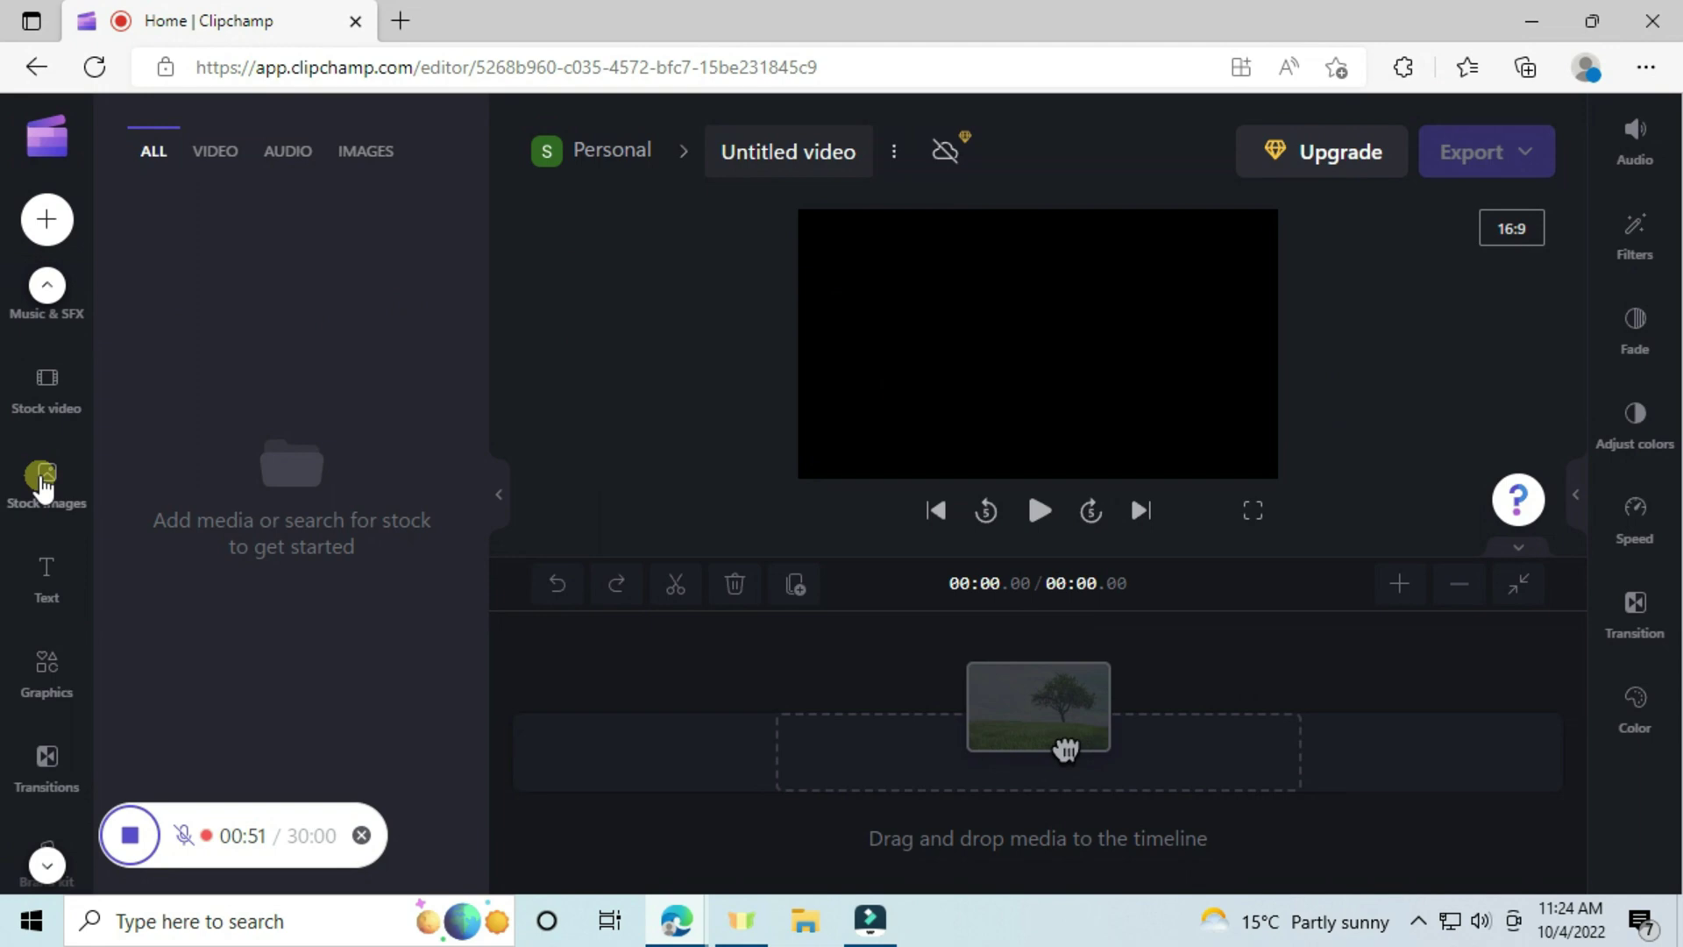
scroll(42, 484, up, 3)
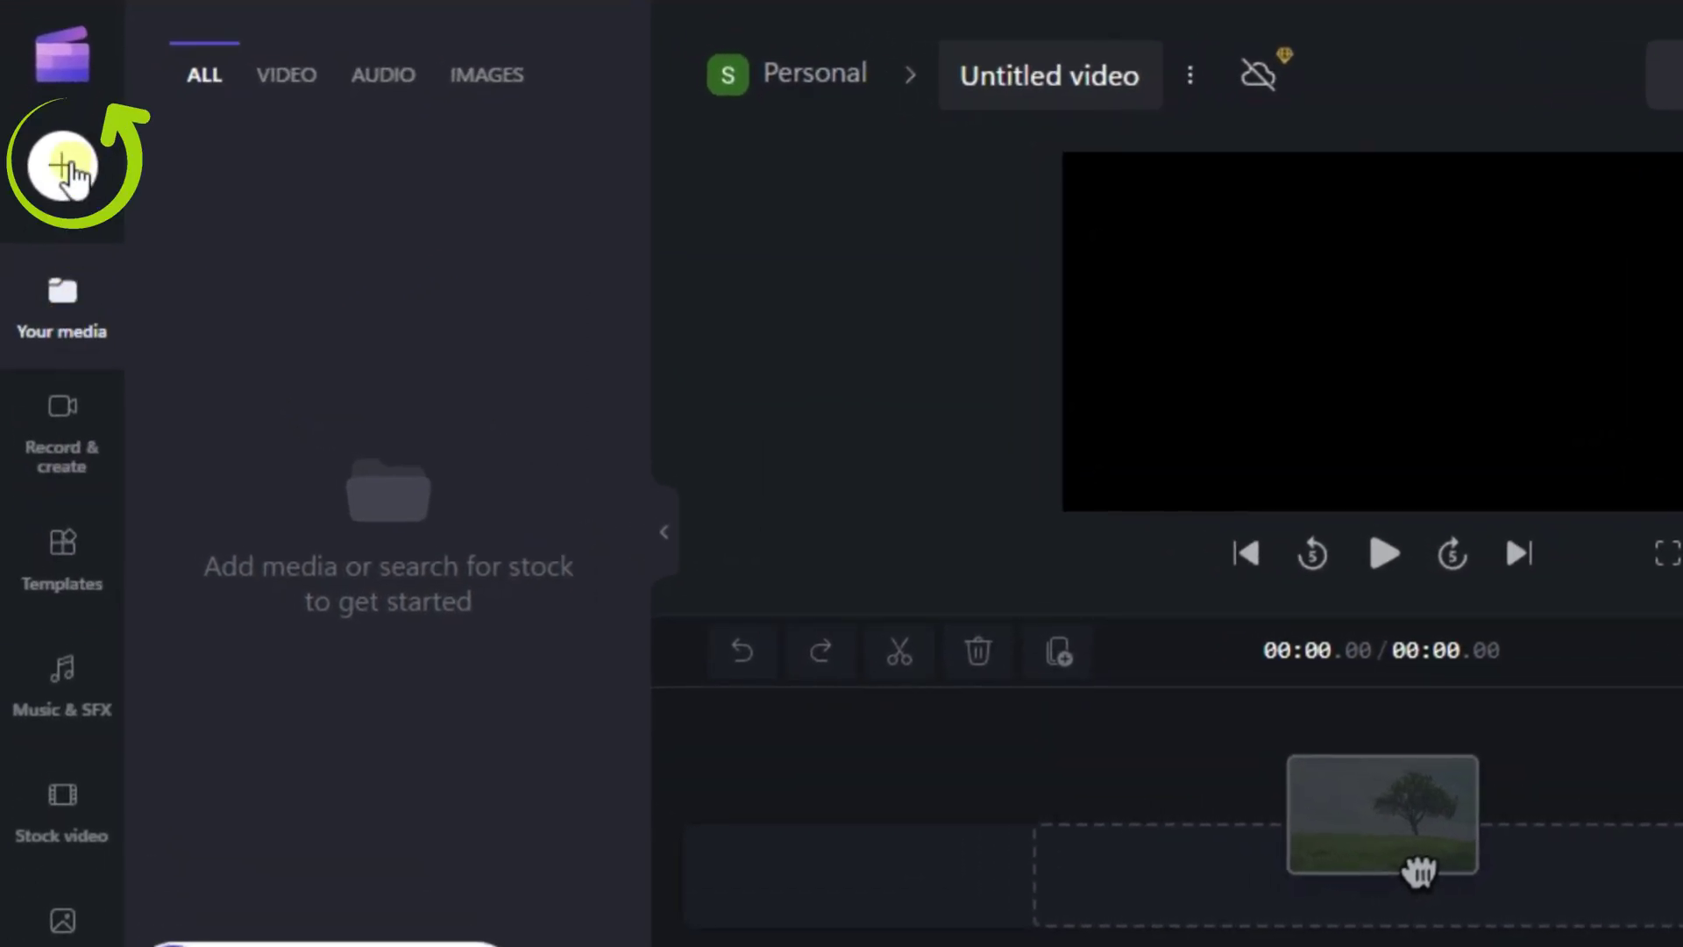
click(64, 166)
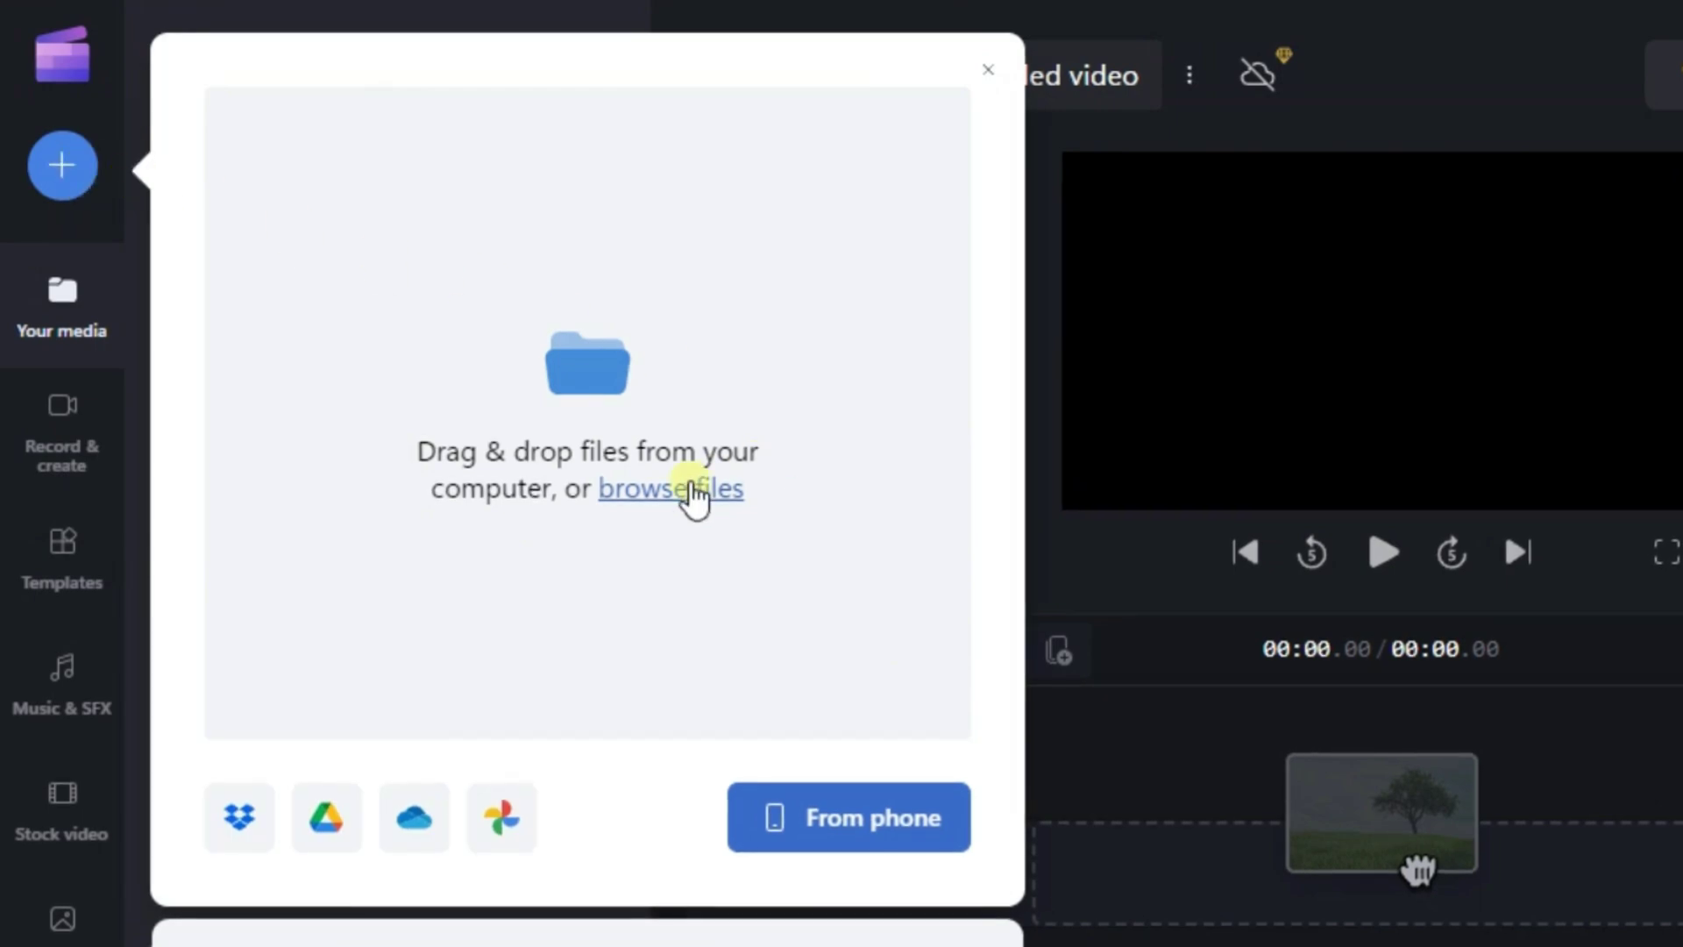
click(693, 496)
click(614, 323)
ctrl+click(408, 324)
click(1514, 708)
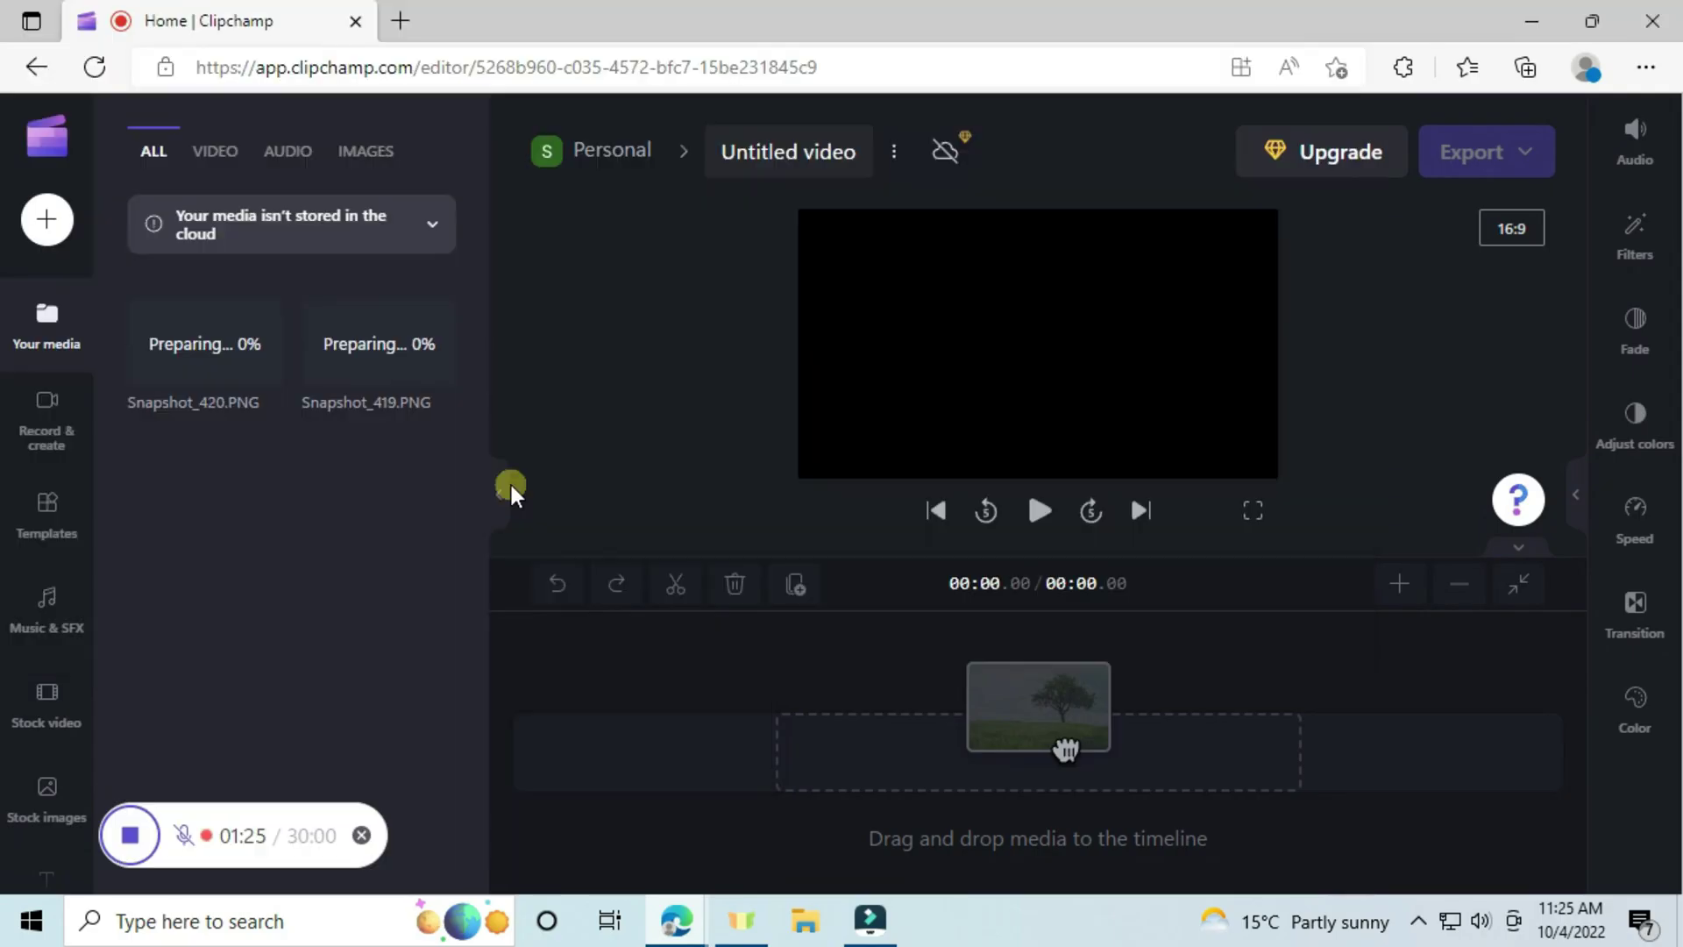
Step: Place Snapshot_419 then Snapshot_420 back-to-back on the timeline
drag(379, 342, 649, 763)
drag(204, 342, 1114, 779)
scroll(63, 679, down, 3)
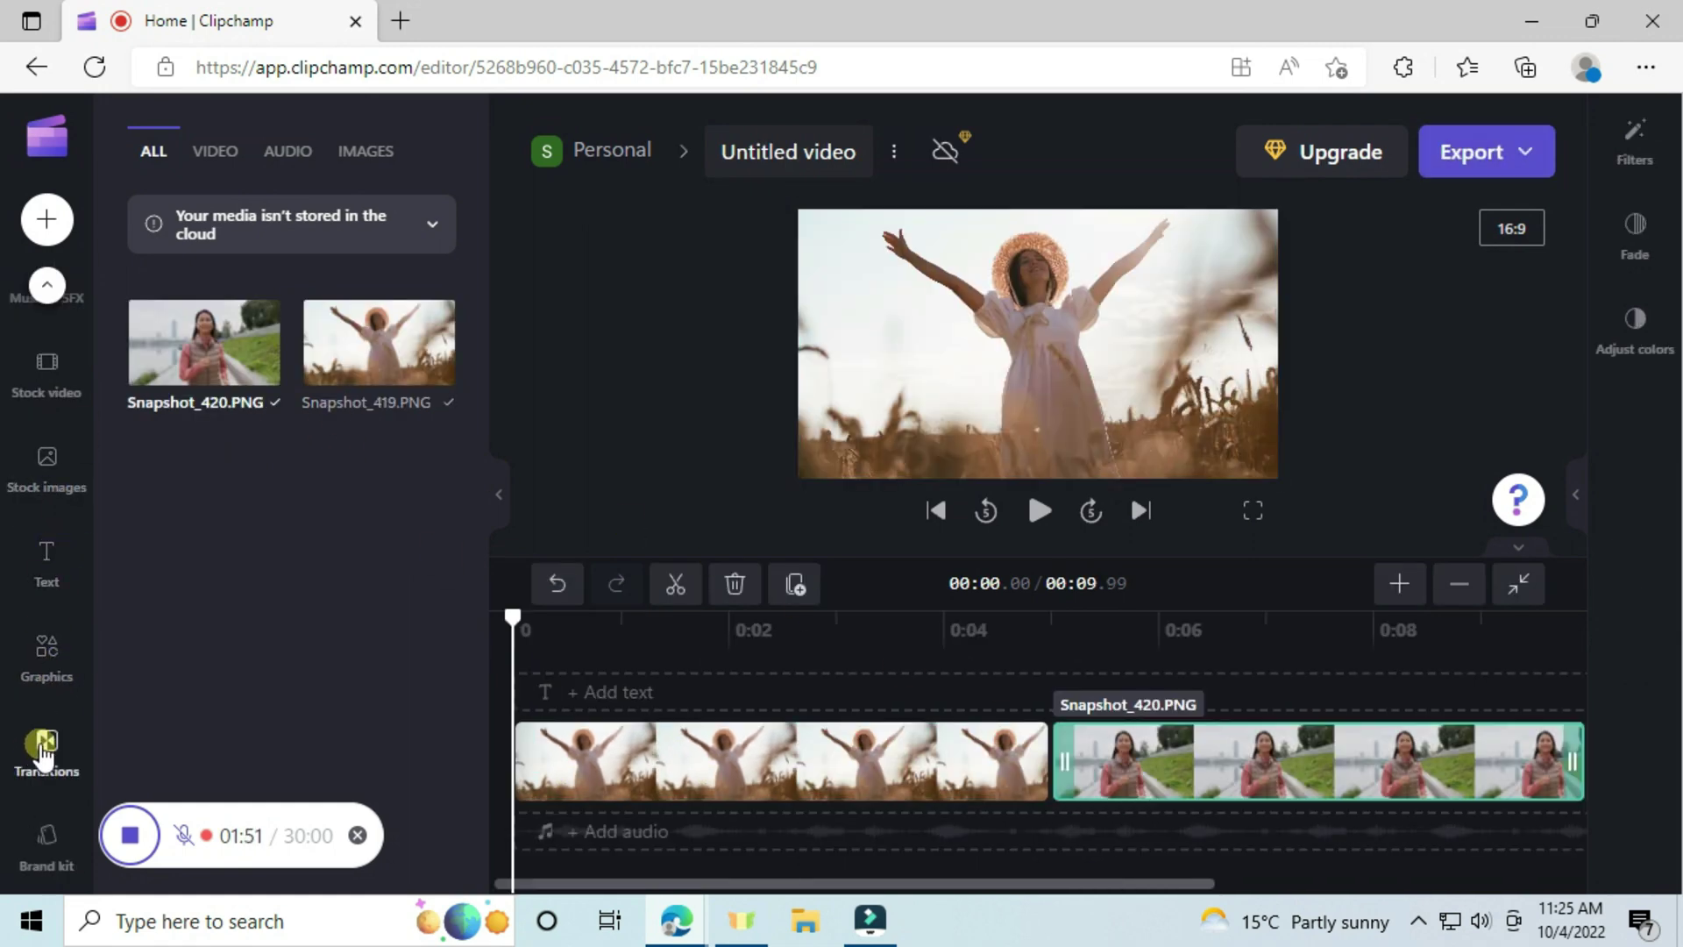
Step: Insert the Circular wipe transition between the two clips
click(48, 745)
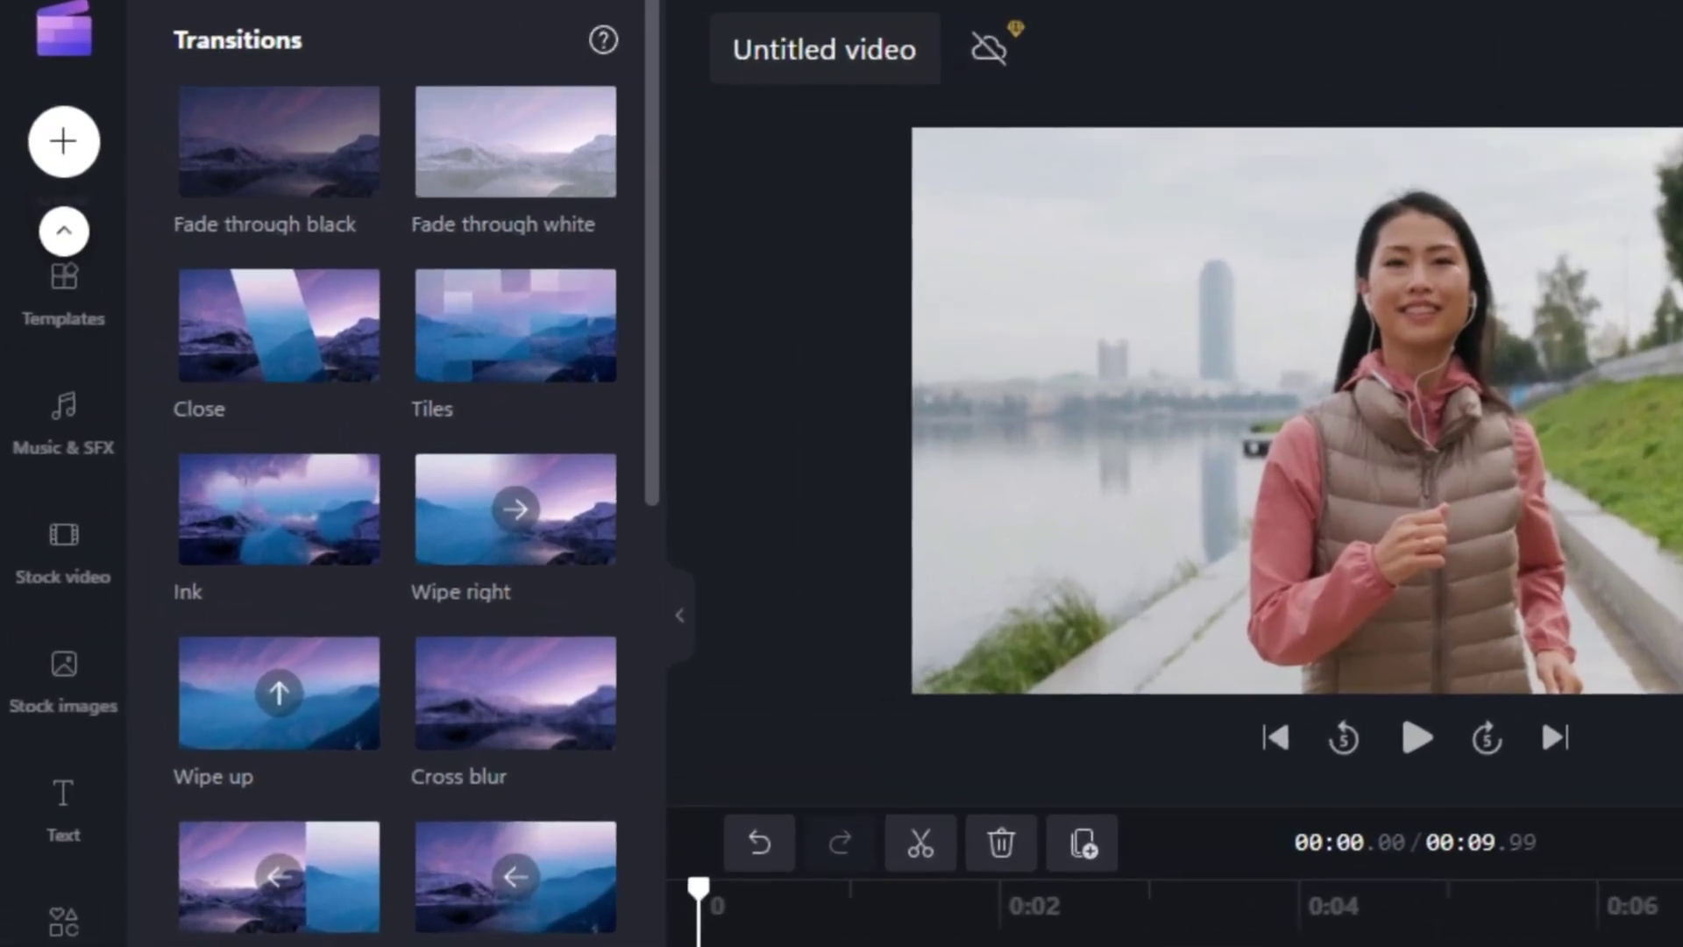
scroll(420, 509, down, 8)
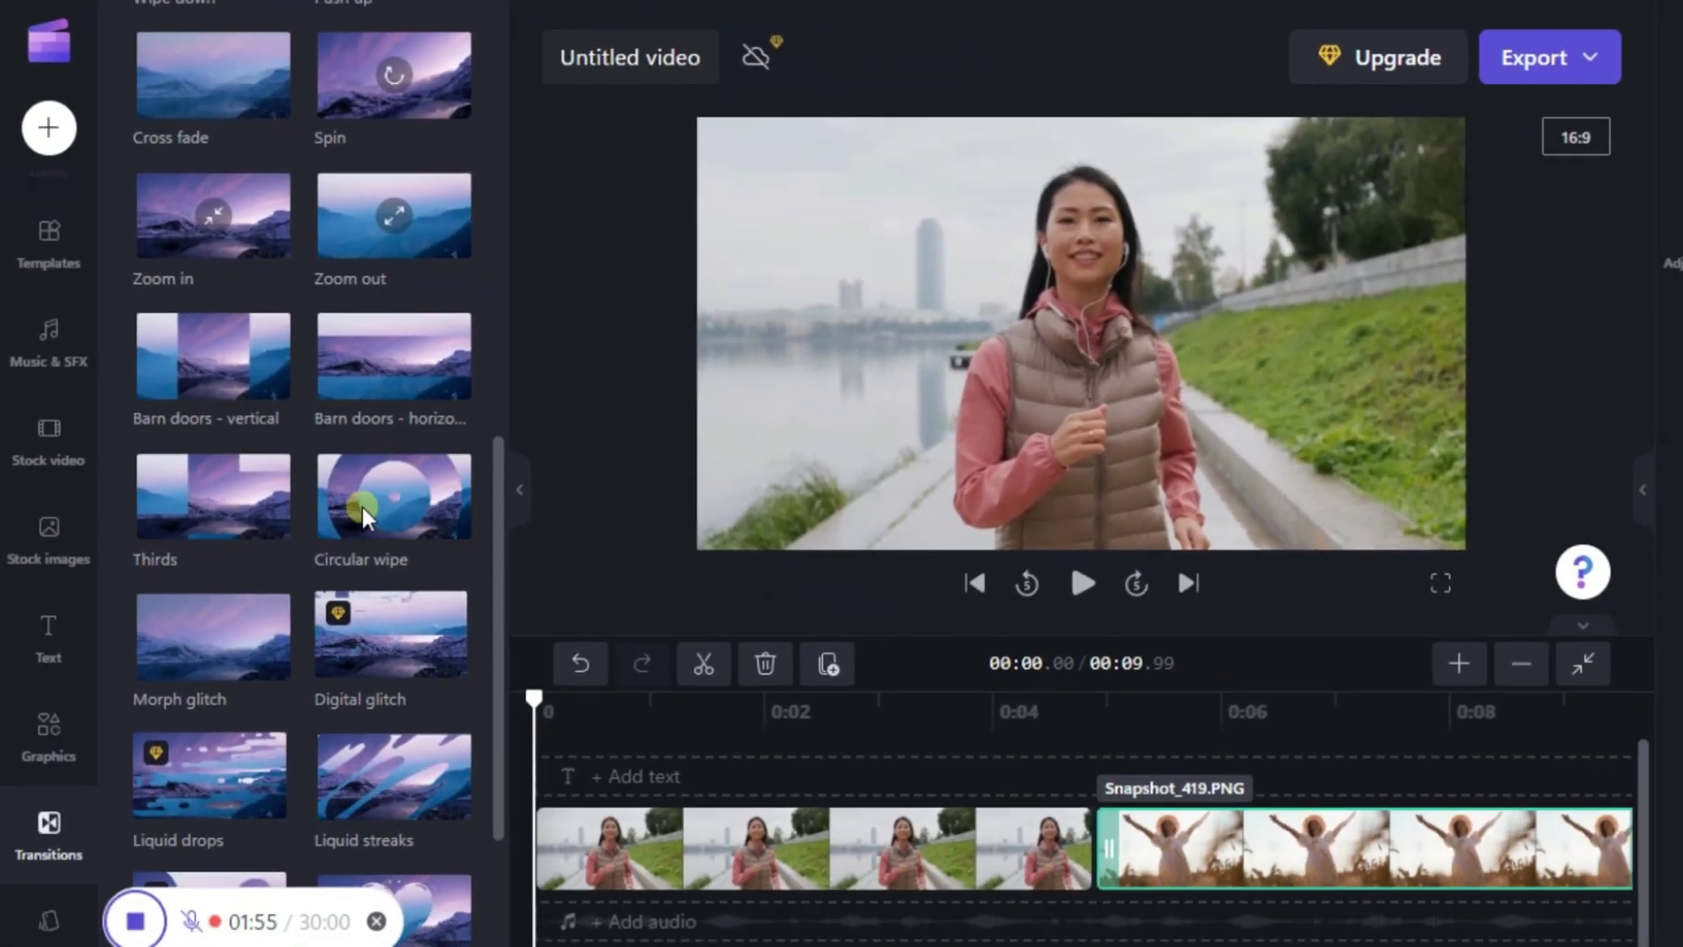
drag(445, 817, 1035, 820)
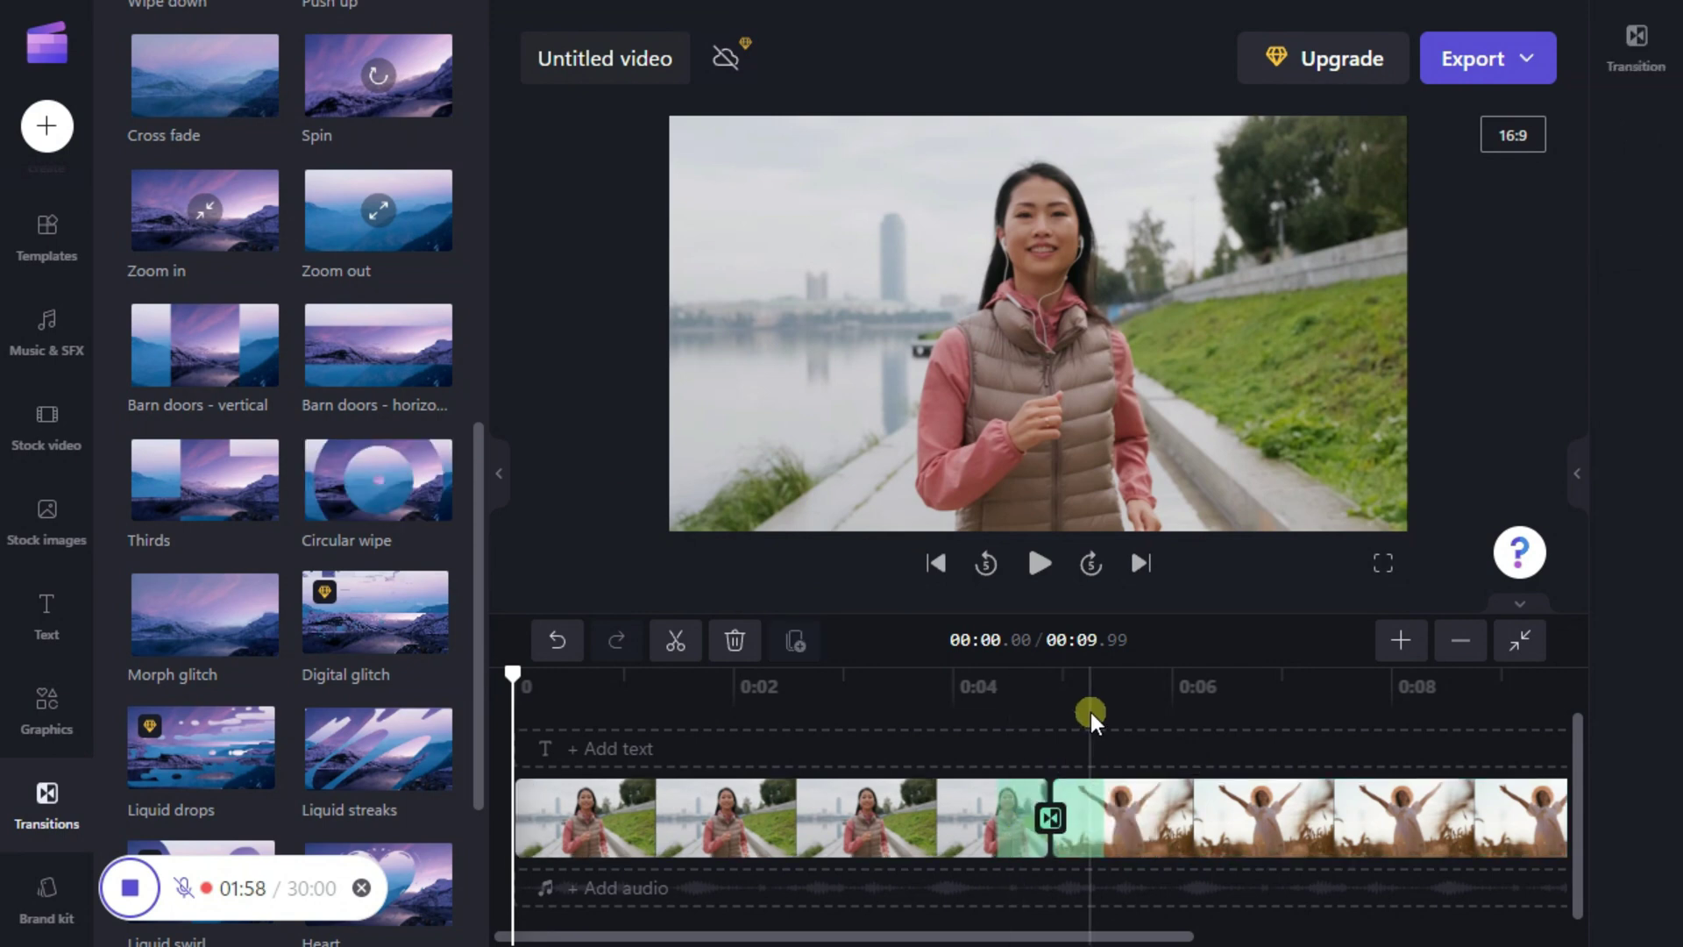
Step: Play the timeline from about 4 seconds to preview the circular wipe twice
click(939, 727)
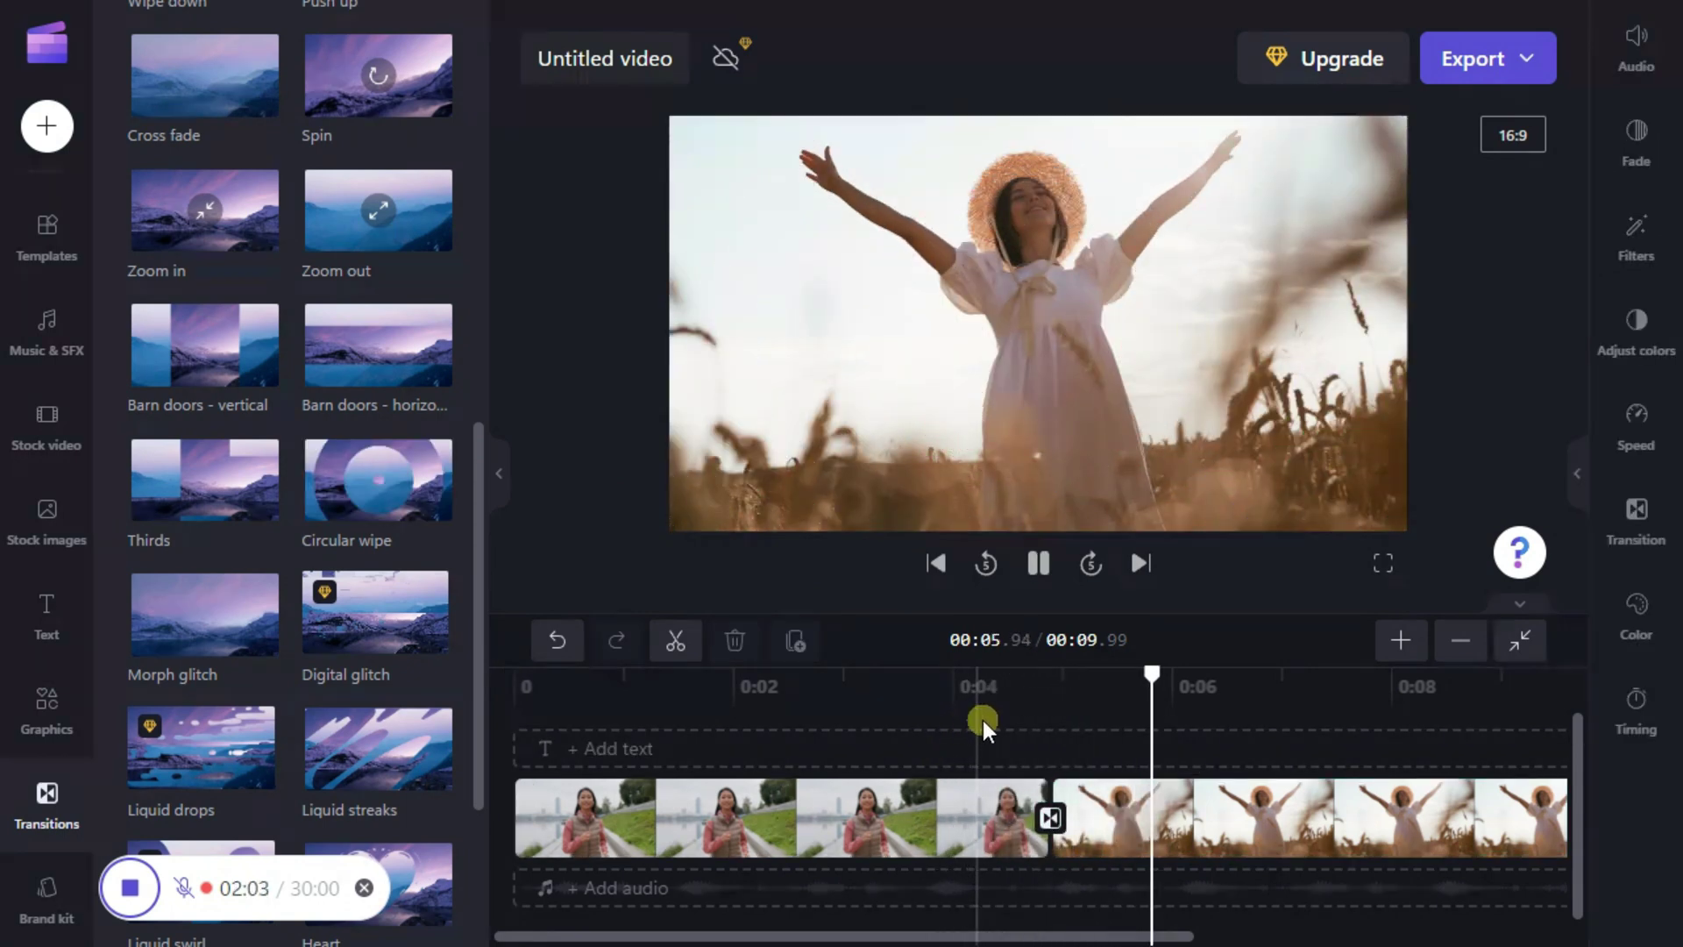
click(987, 718)
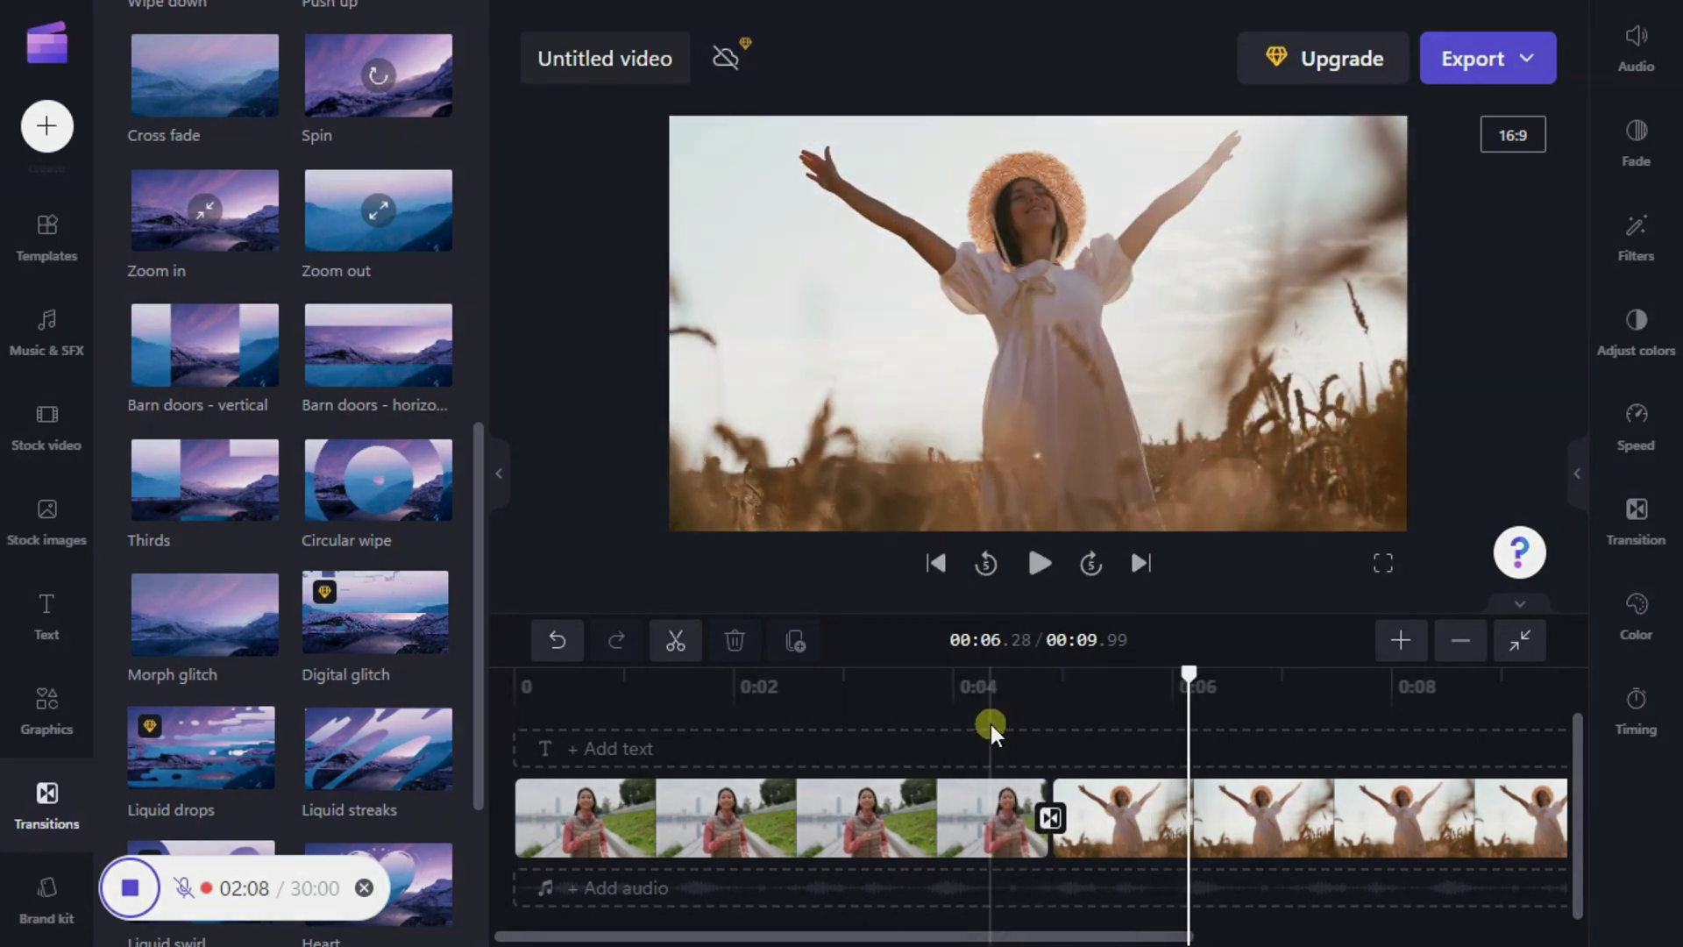
click(990, 724)
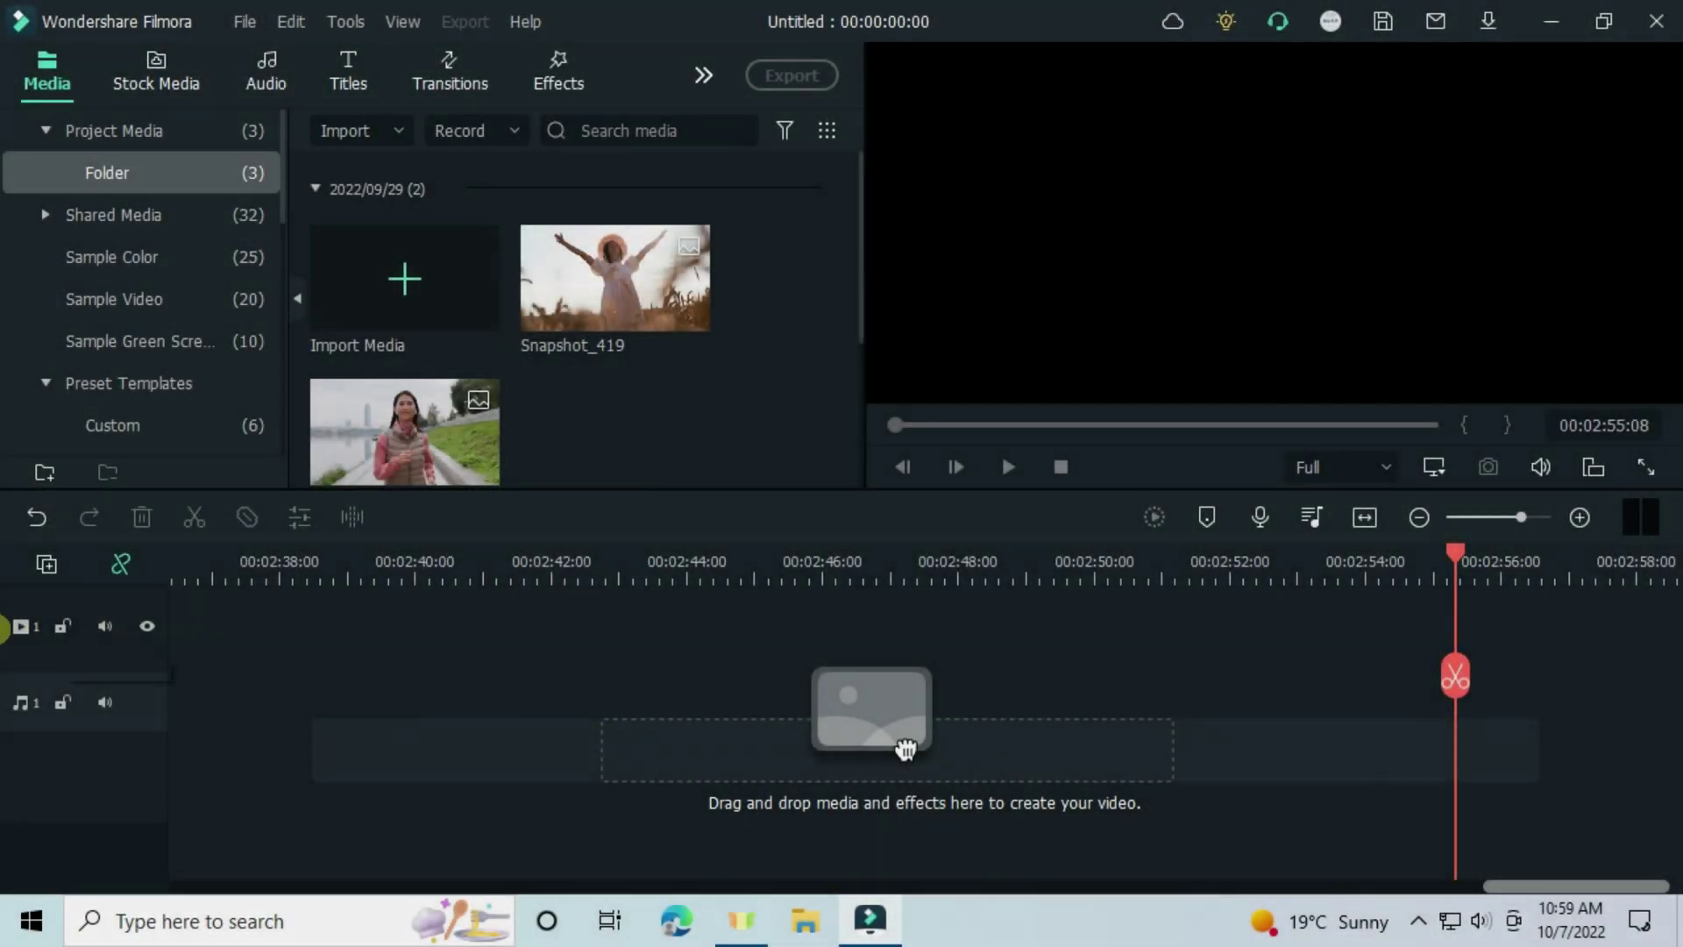
Step: Add new video tracks through the Track Manager
click(49, 565)
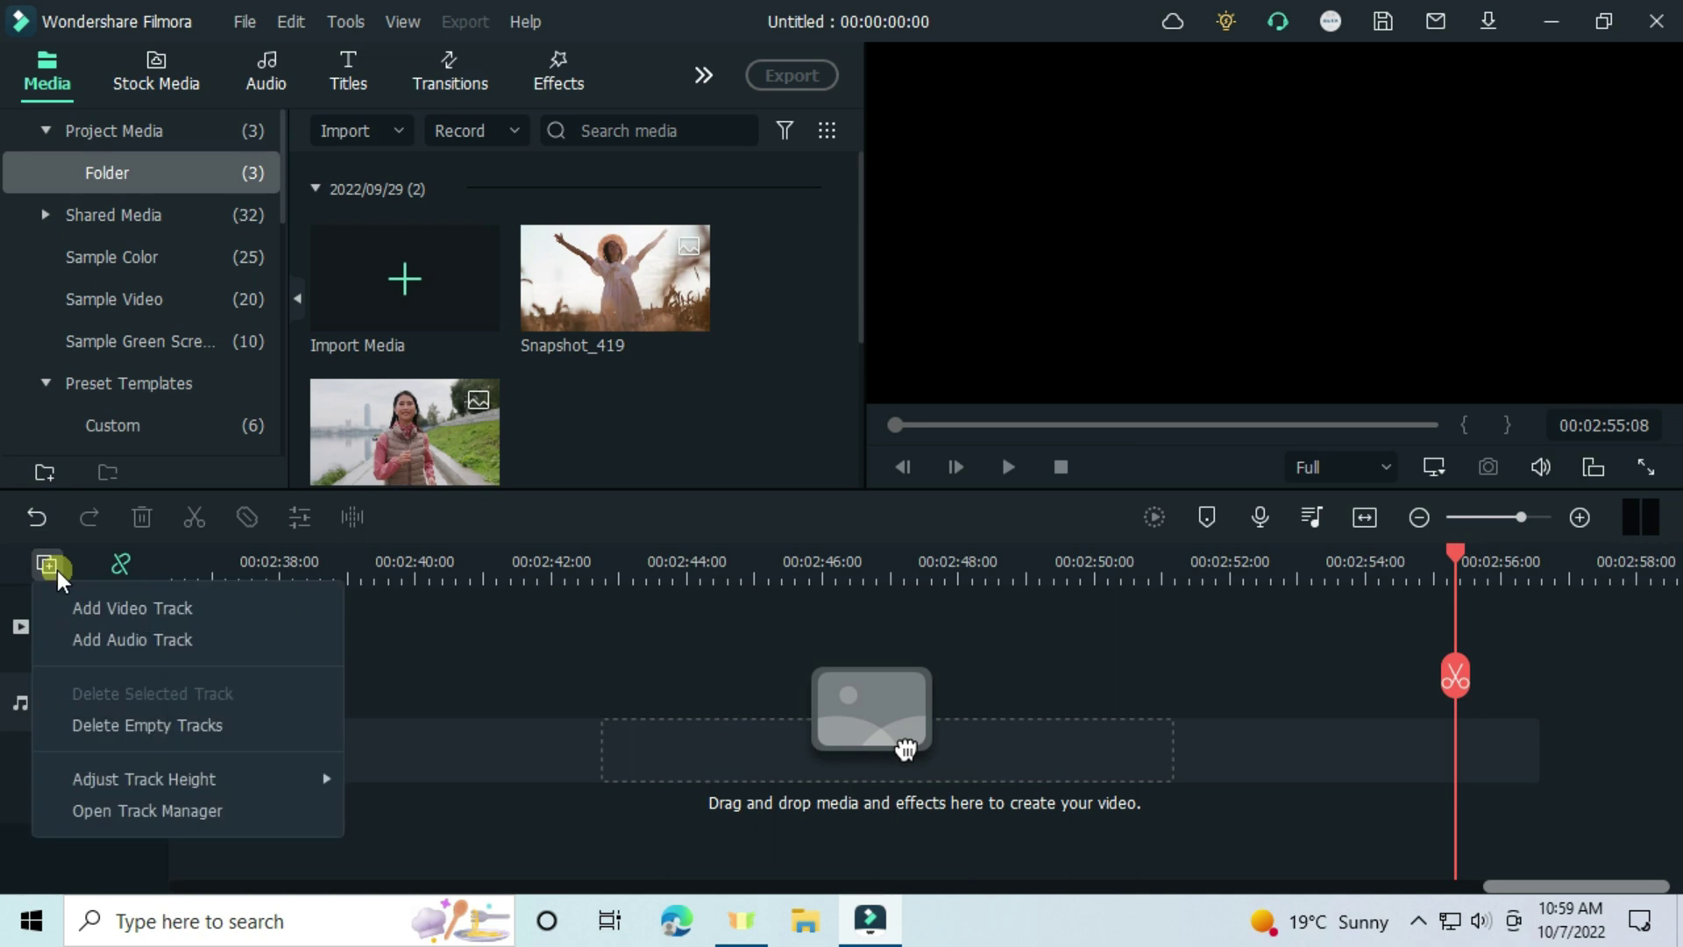
click(127, 811)
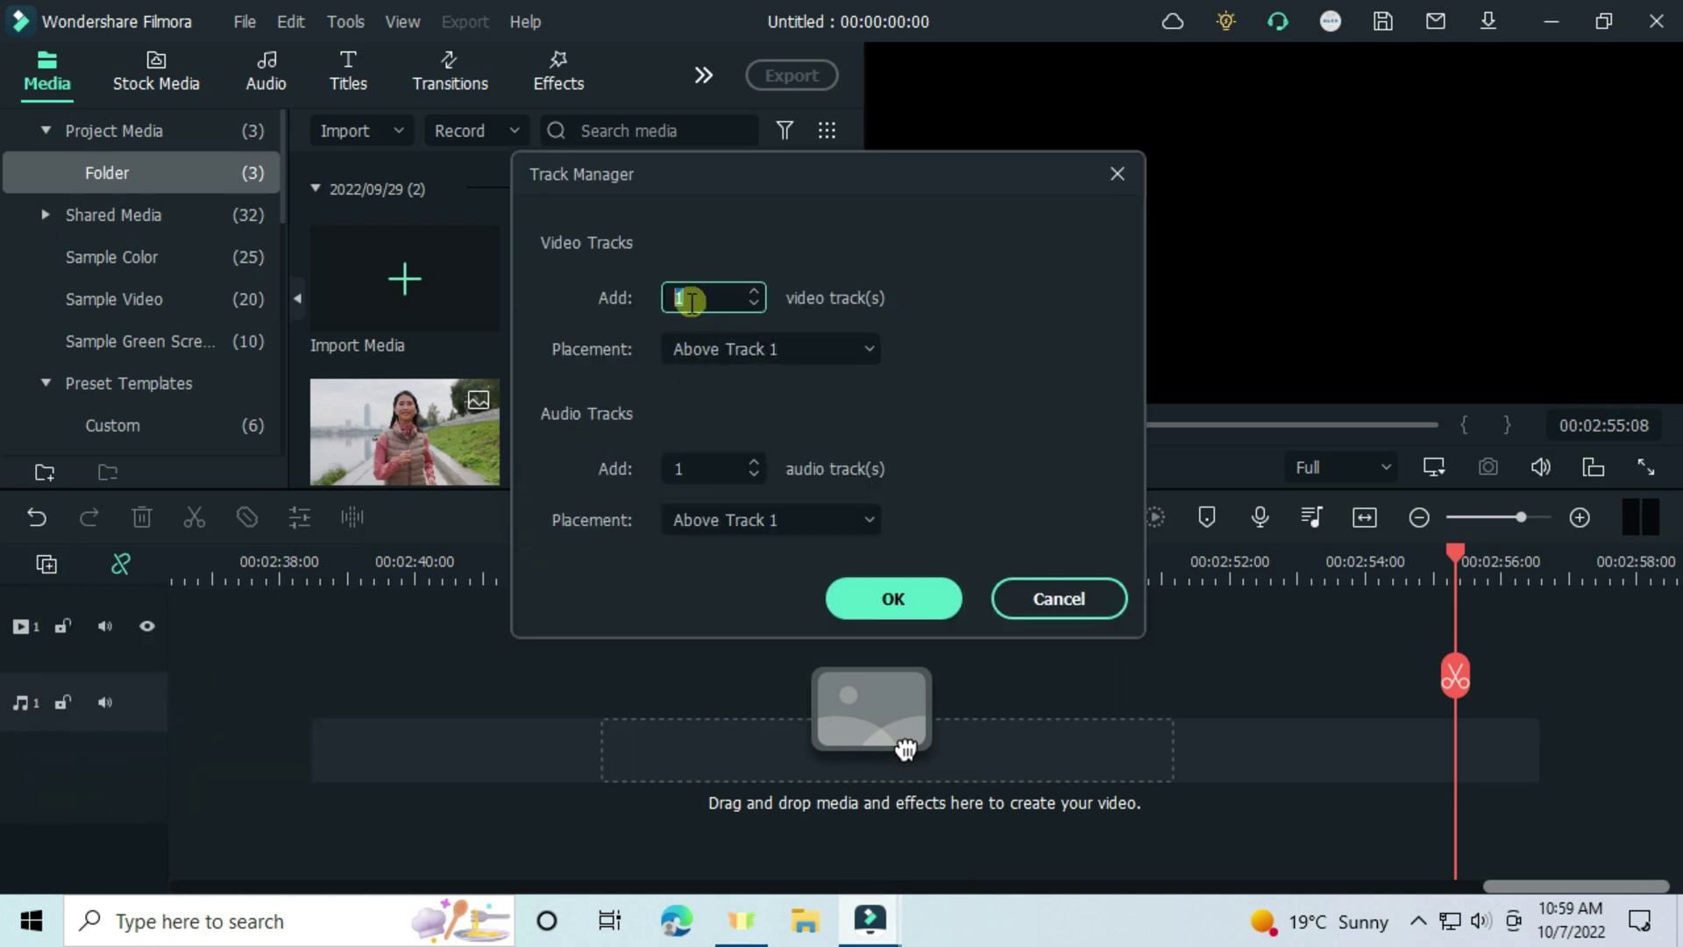
click(877, 610)
Step: Place Snapshot_420 on track 2 and Snapshot_419 on track 3, overlapping its end
click(391, 270)
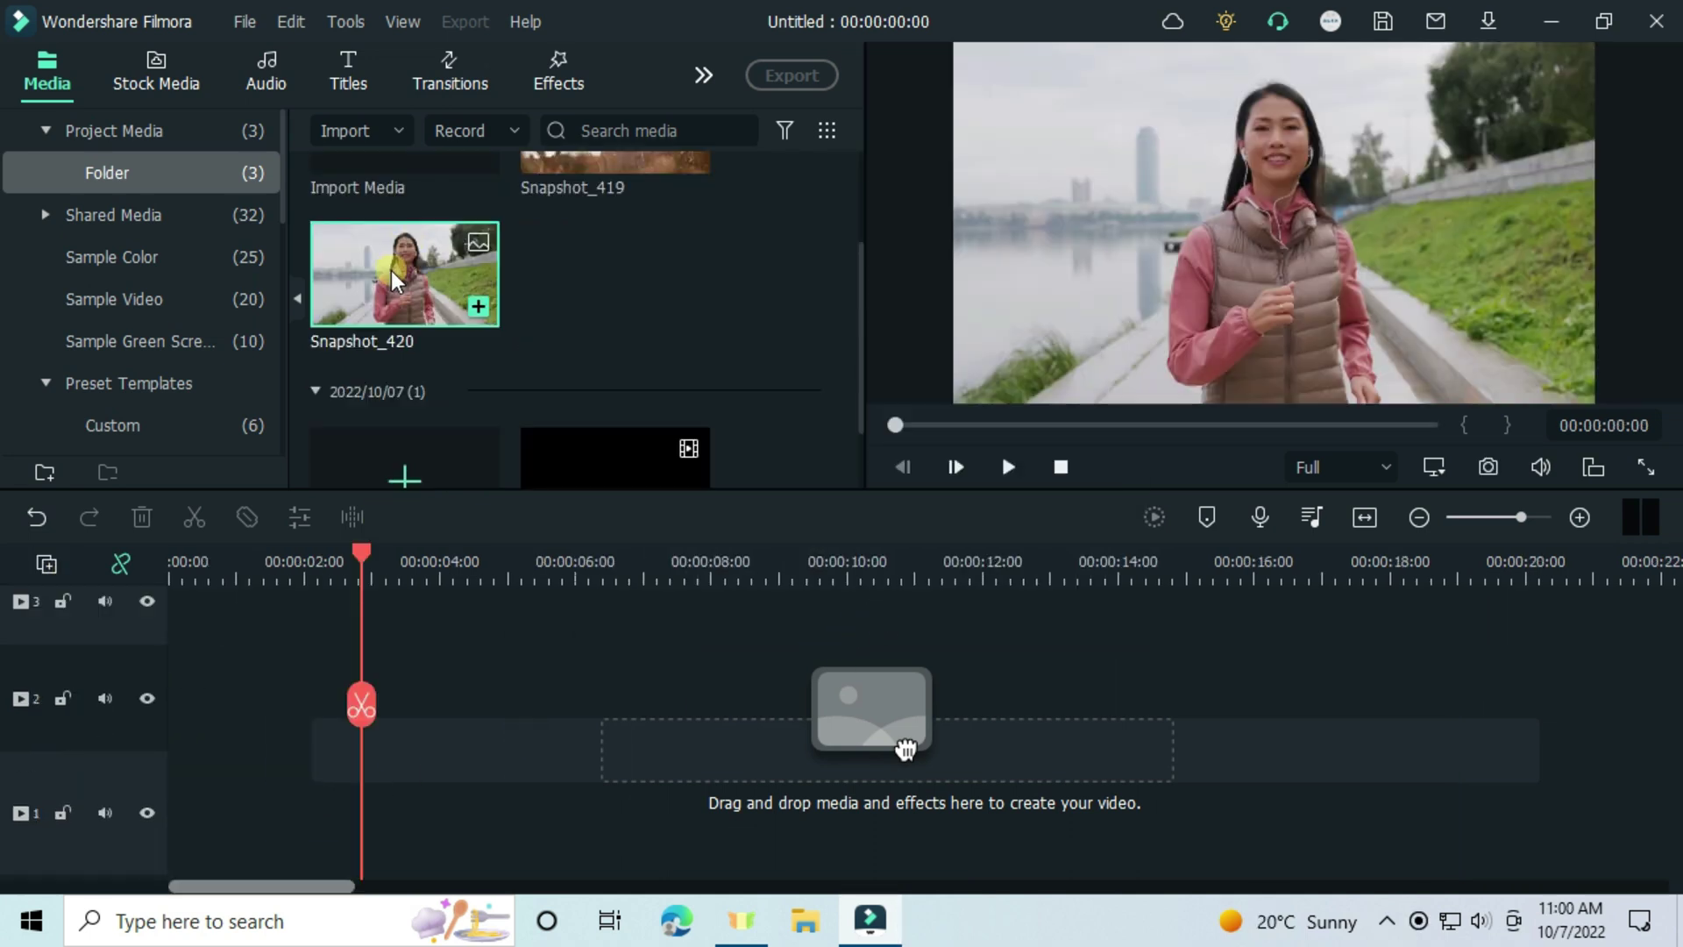
drag(393, 274, 207, 706)
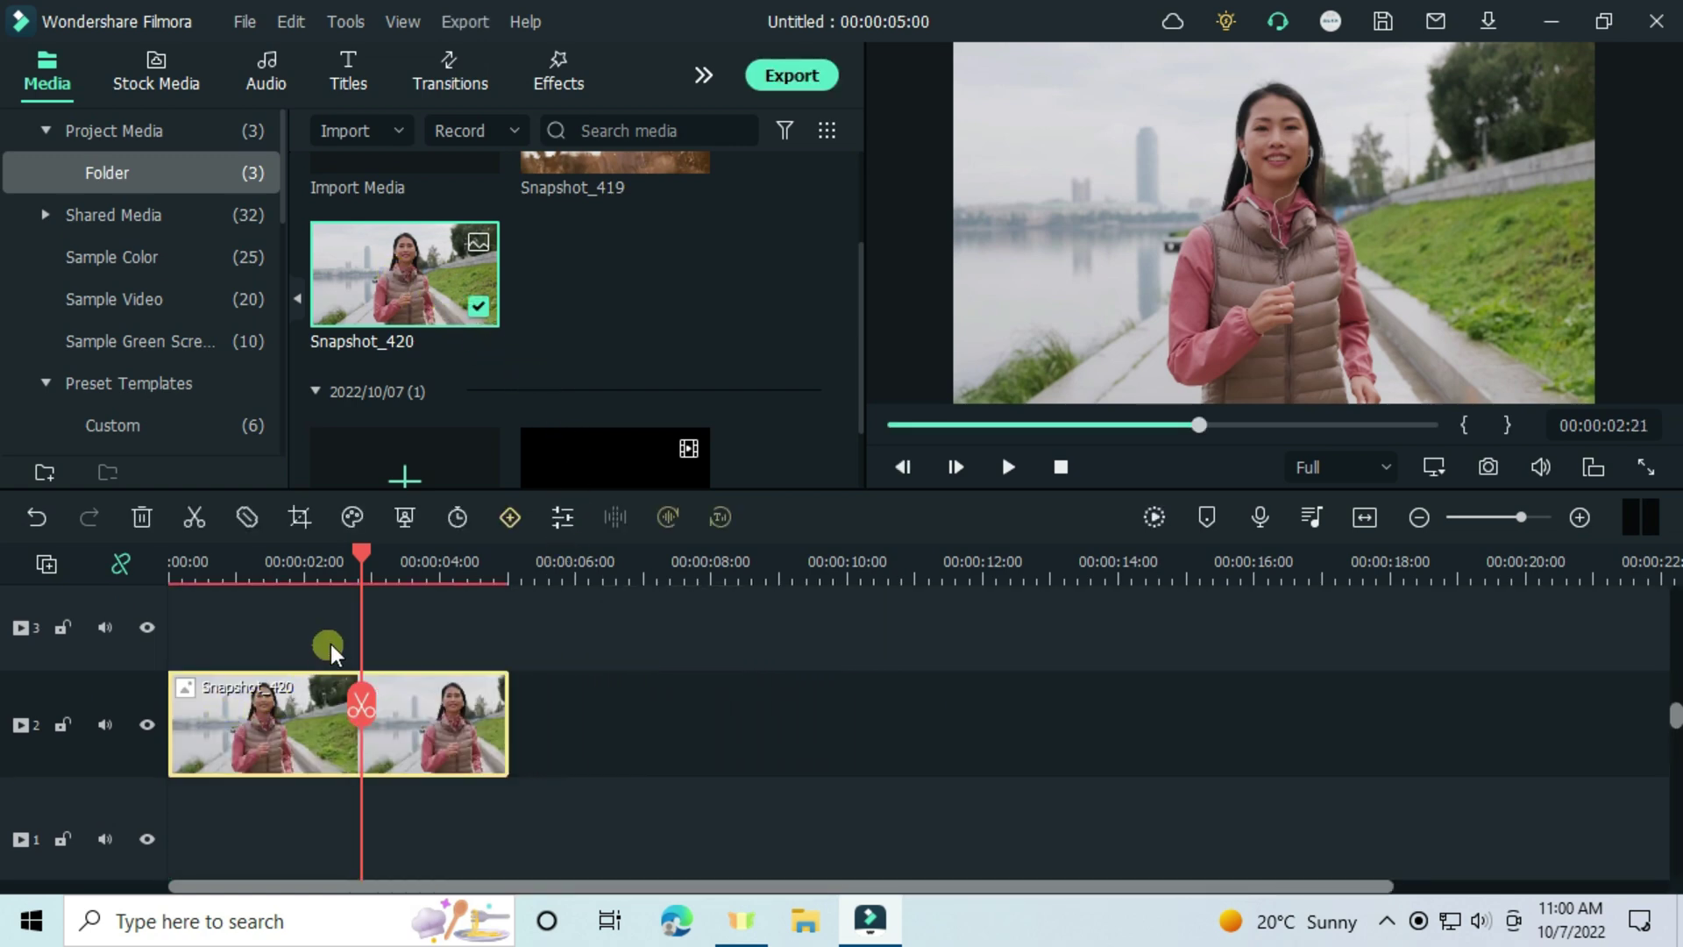
scroll(585, 273, up, 3)
drag(584, 273, 614, 756)
click(499, 570)
scroll(843, 568, up, 2)
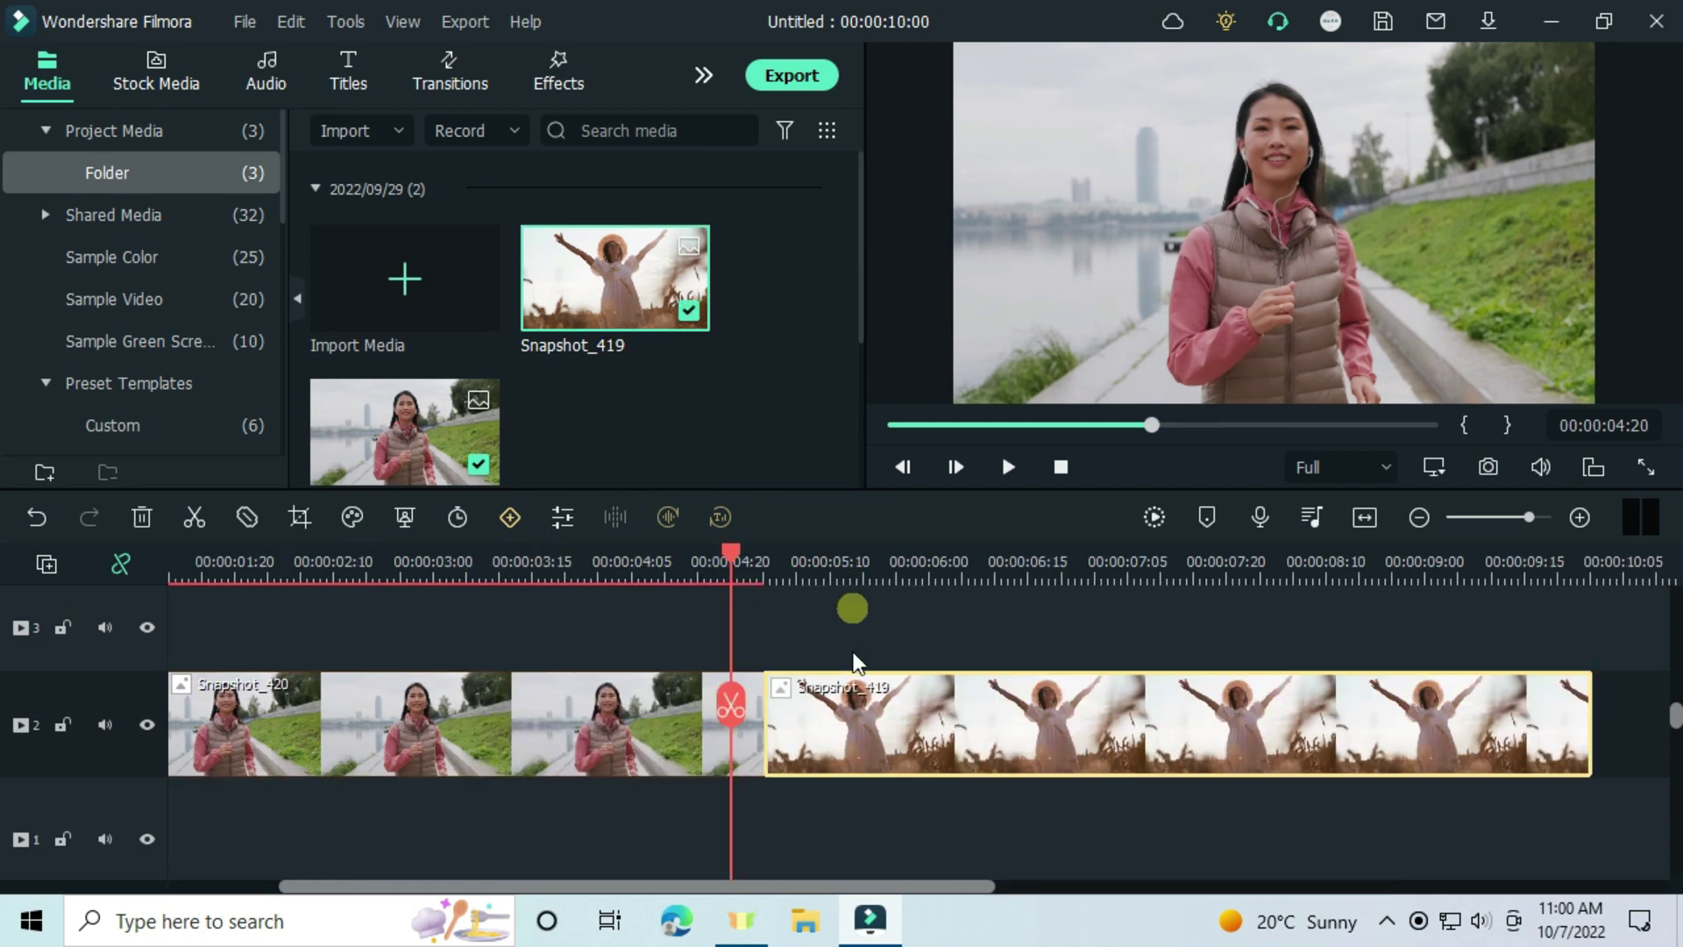
click(929, 752)
drag(930, 758, 601, 639)
Step: Trim Snapshot_420 so it ends near 3:15, under the overlapping Snapshot_419
click(472, 582)
click(530, 443)
scroll(553, 500, up, 1)
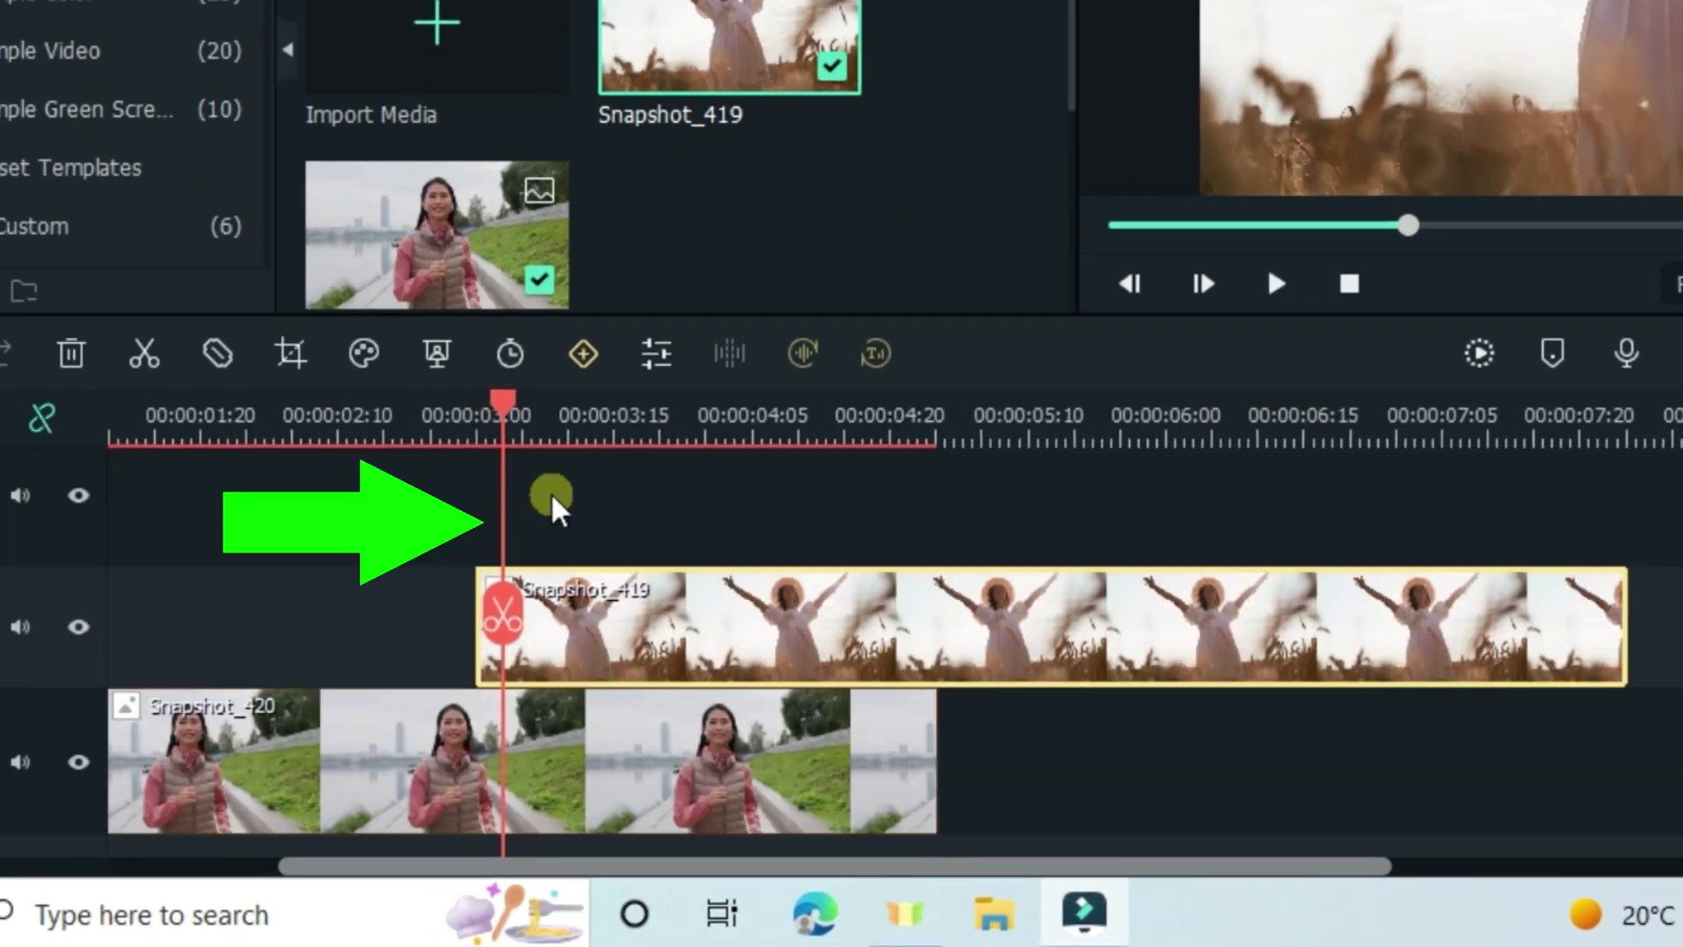
key(Right)
key(Right)
key(Right)
key(Right)
key(Right)
key(Right)
key(Right)
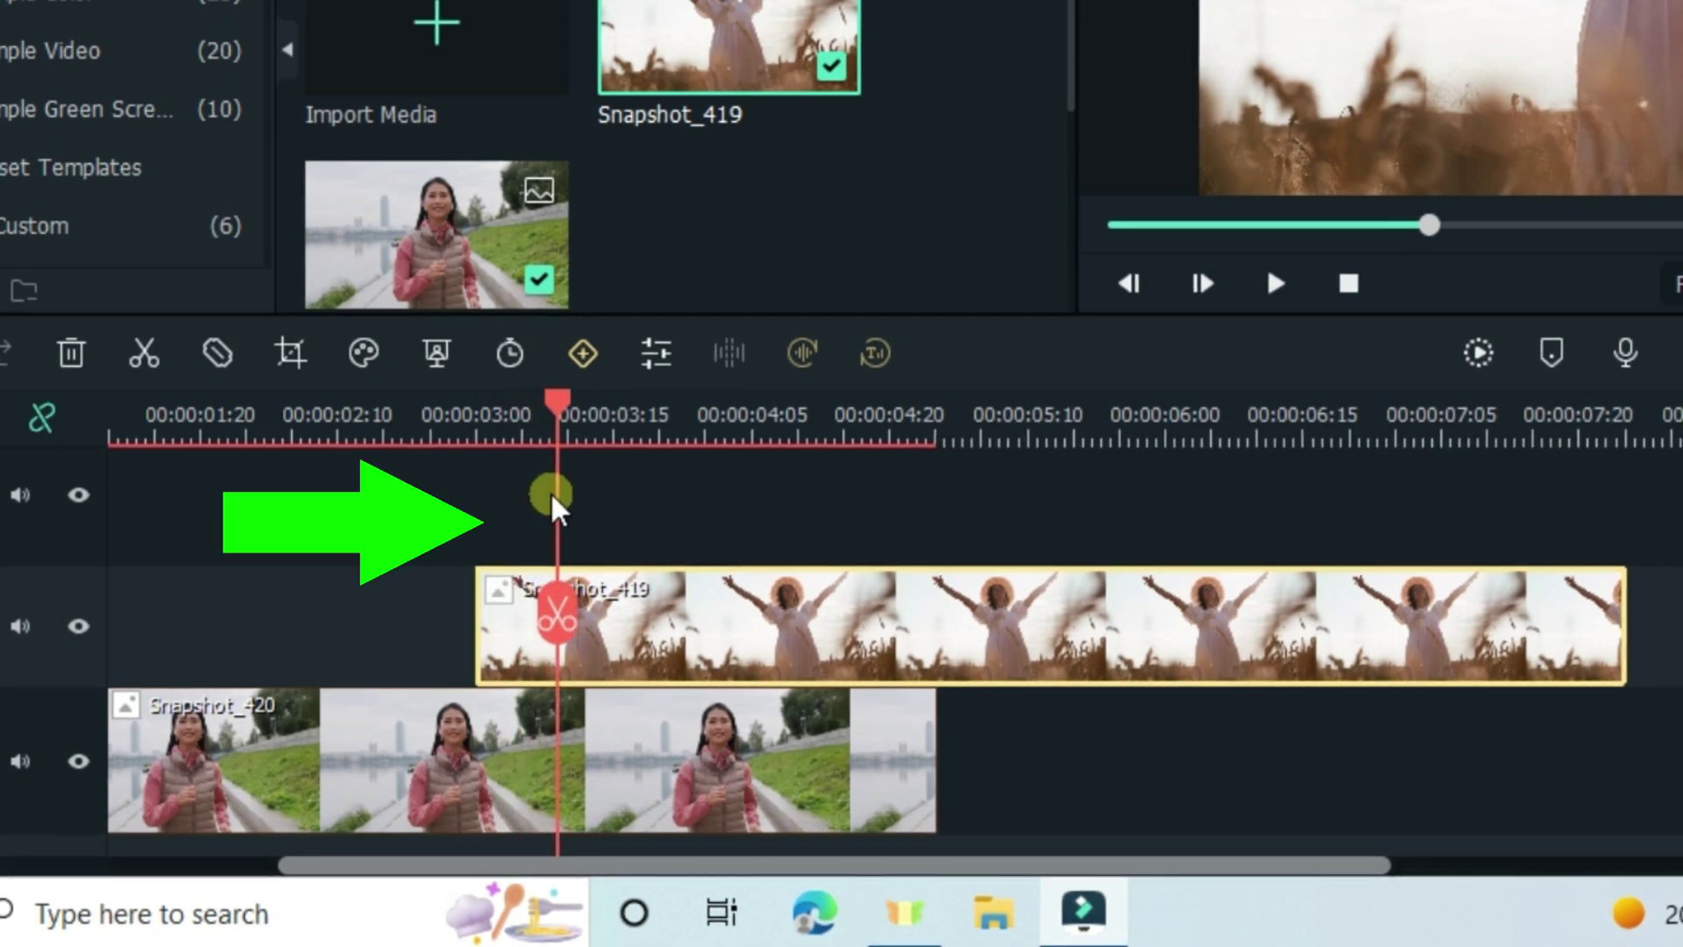
key(Right)
key(Right)
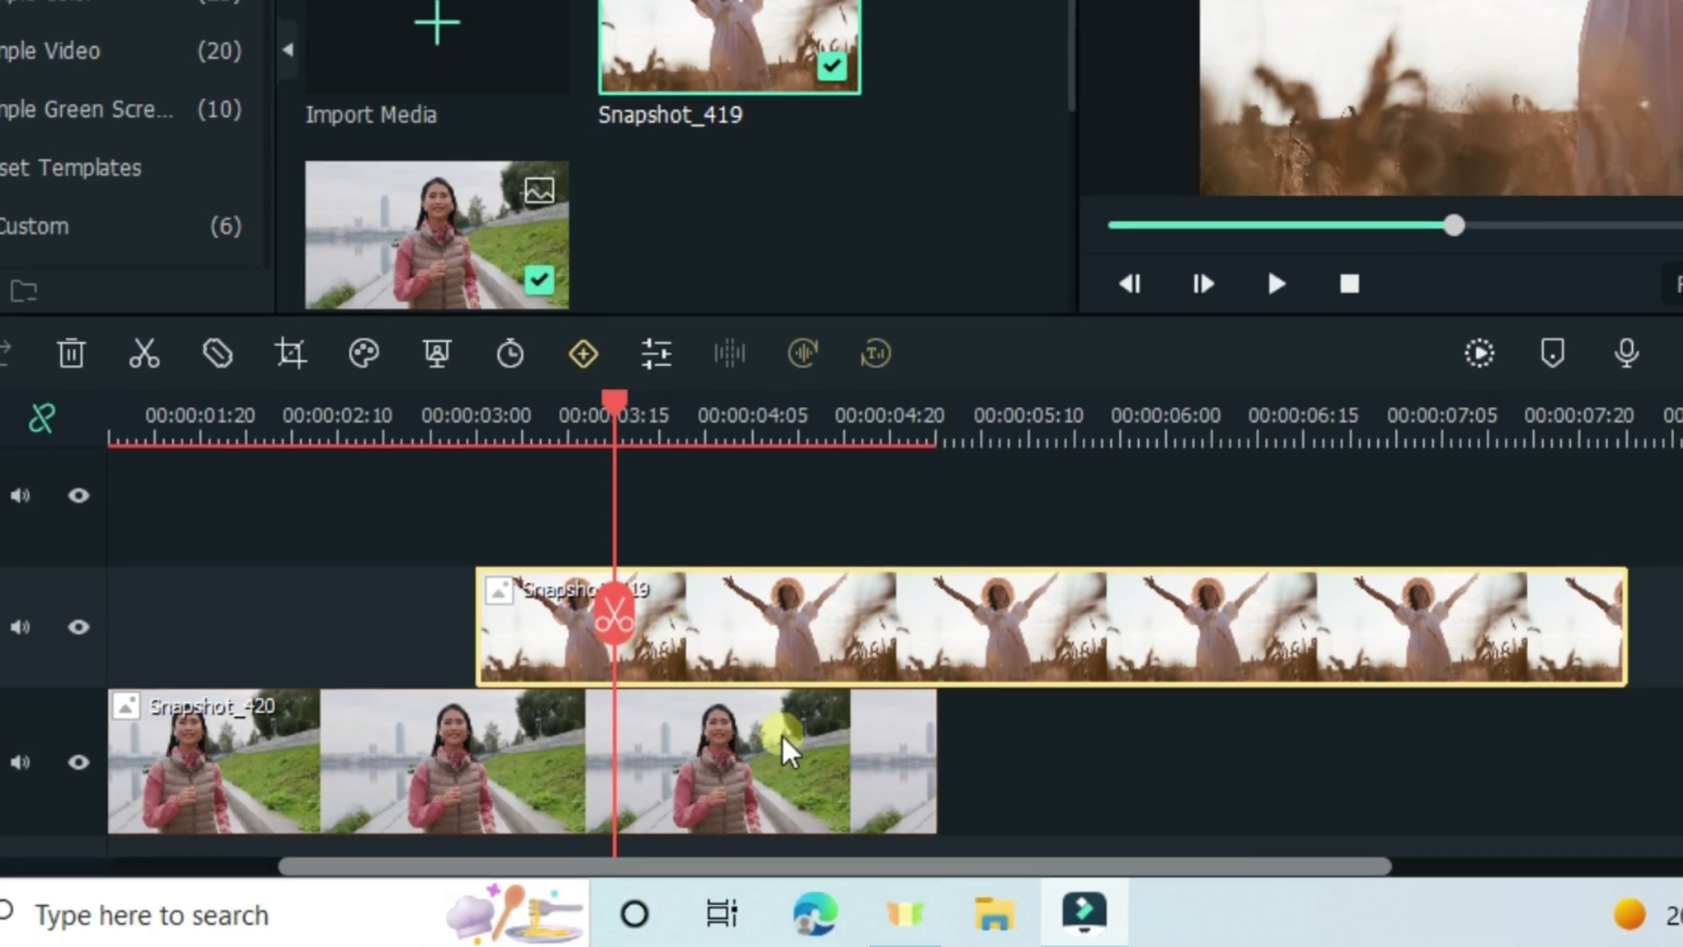
drag(935, 763, 614, 780)
Step: Split Snapshot_420 at 00:00:03:00
click(478, 416)
scroll(902, 466, up, 3)
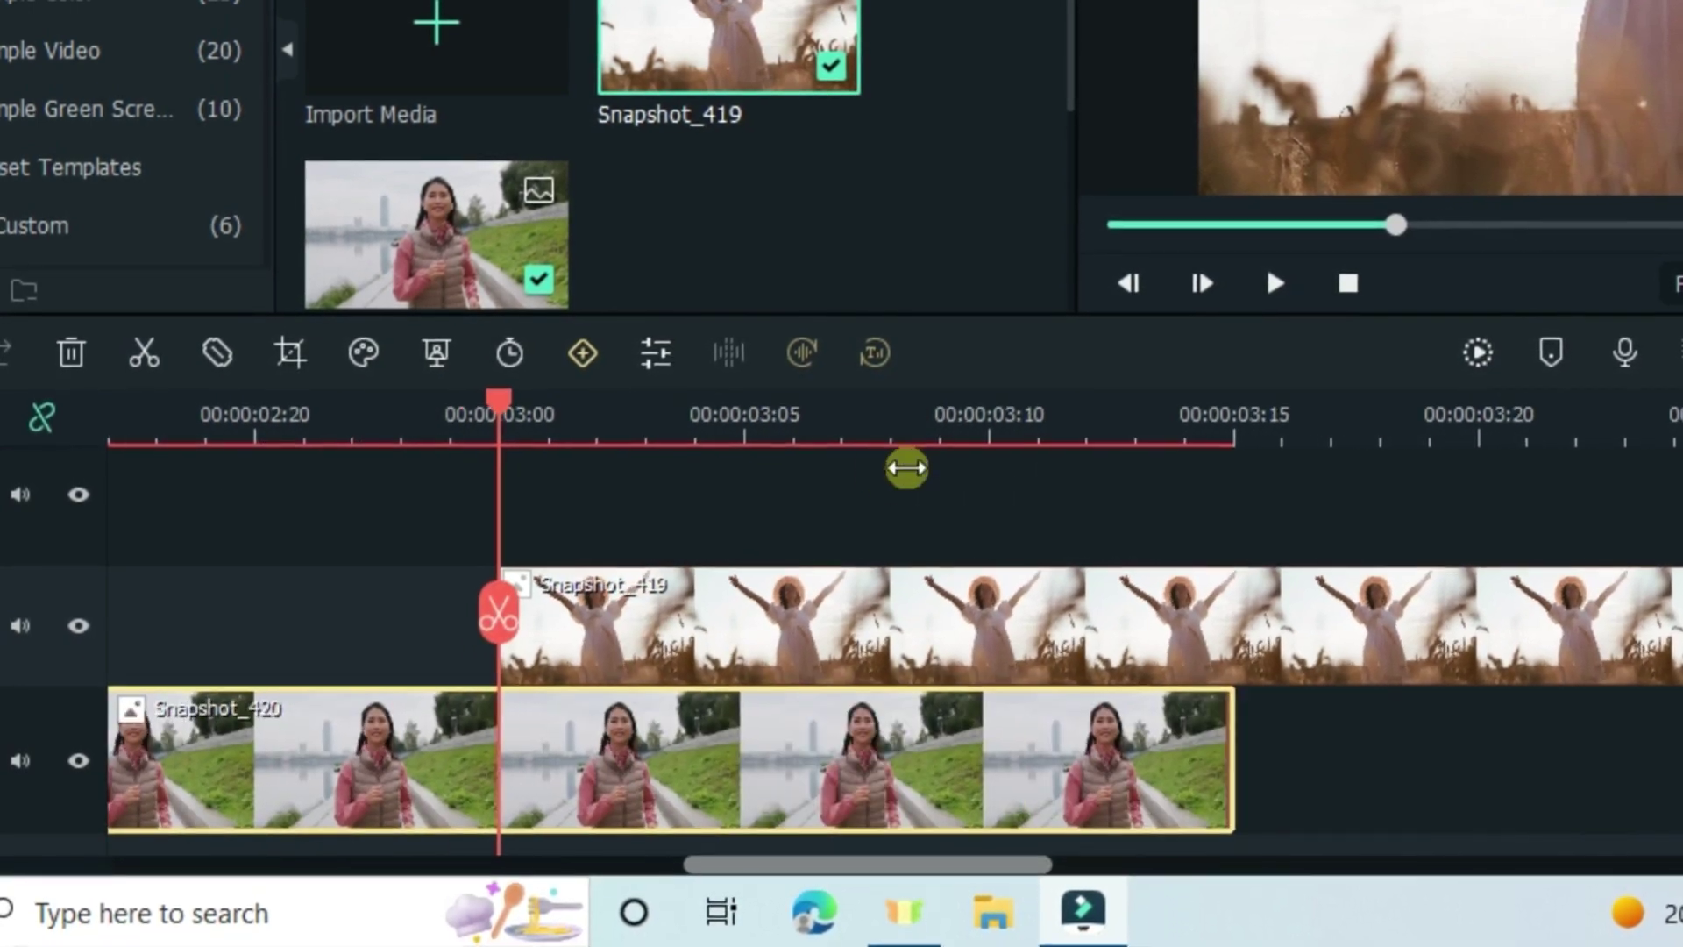
scroll(816, 657, down, 1)
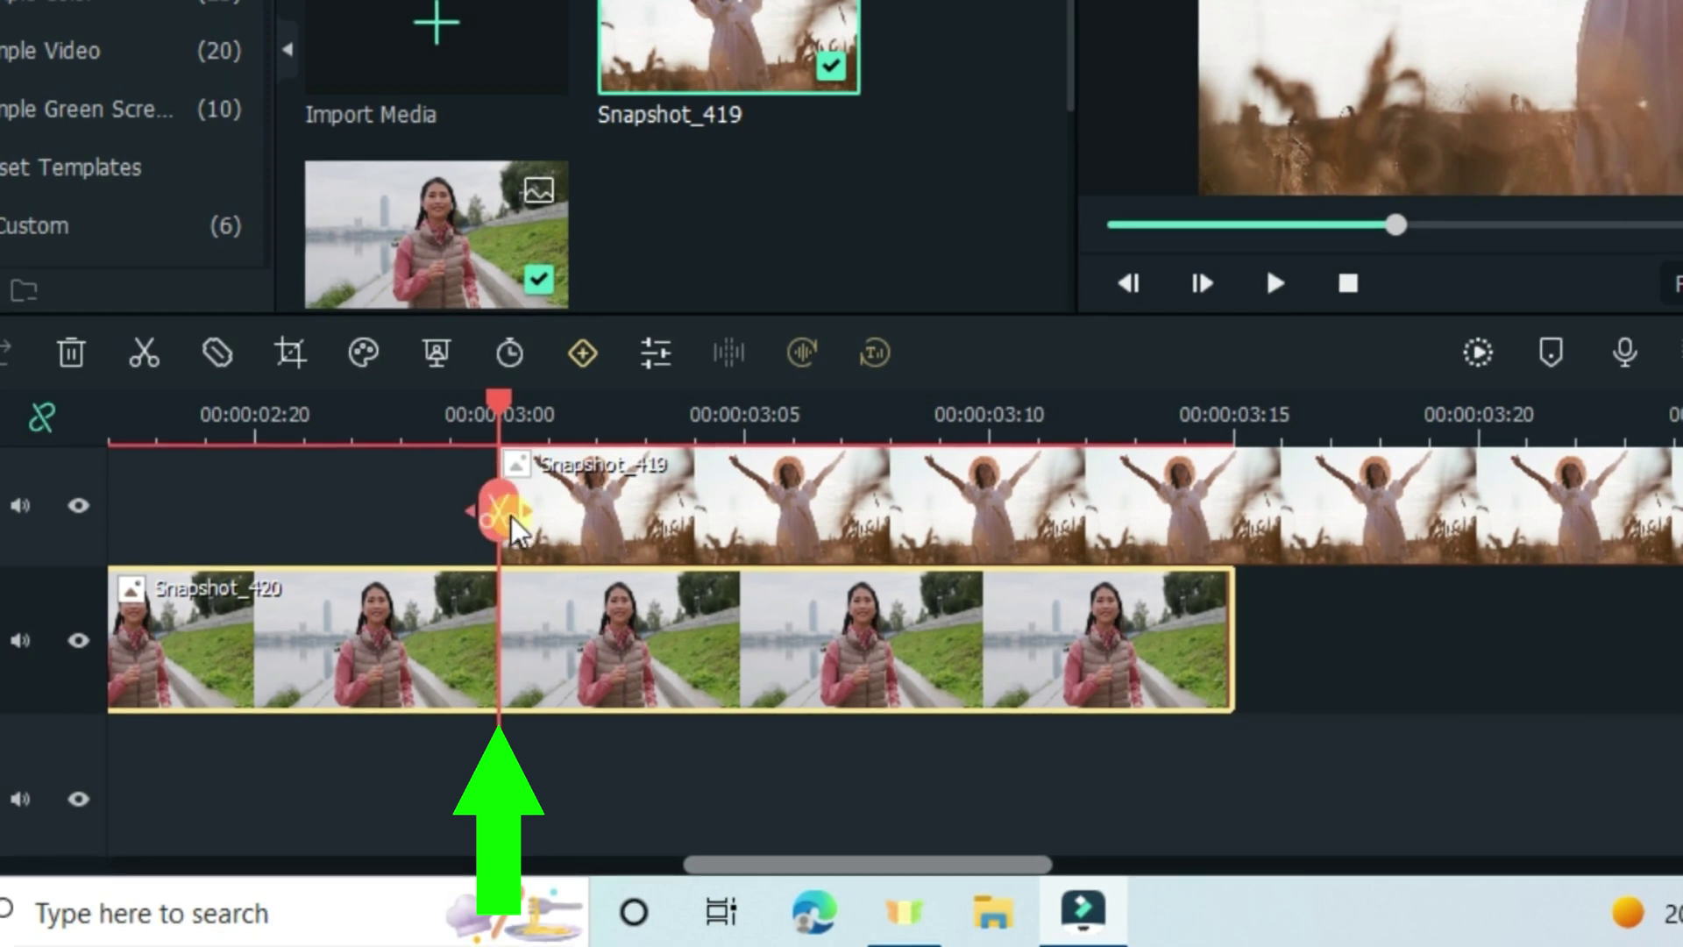
click(505, 515)
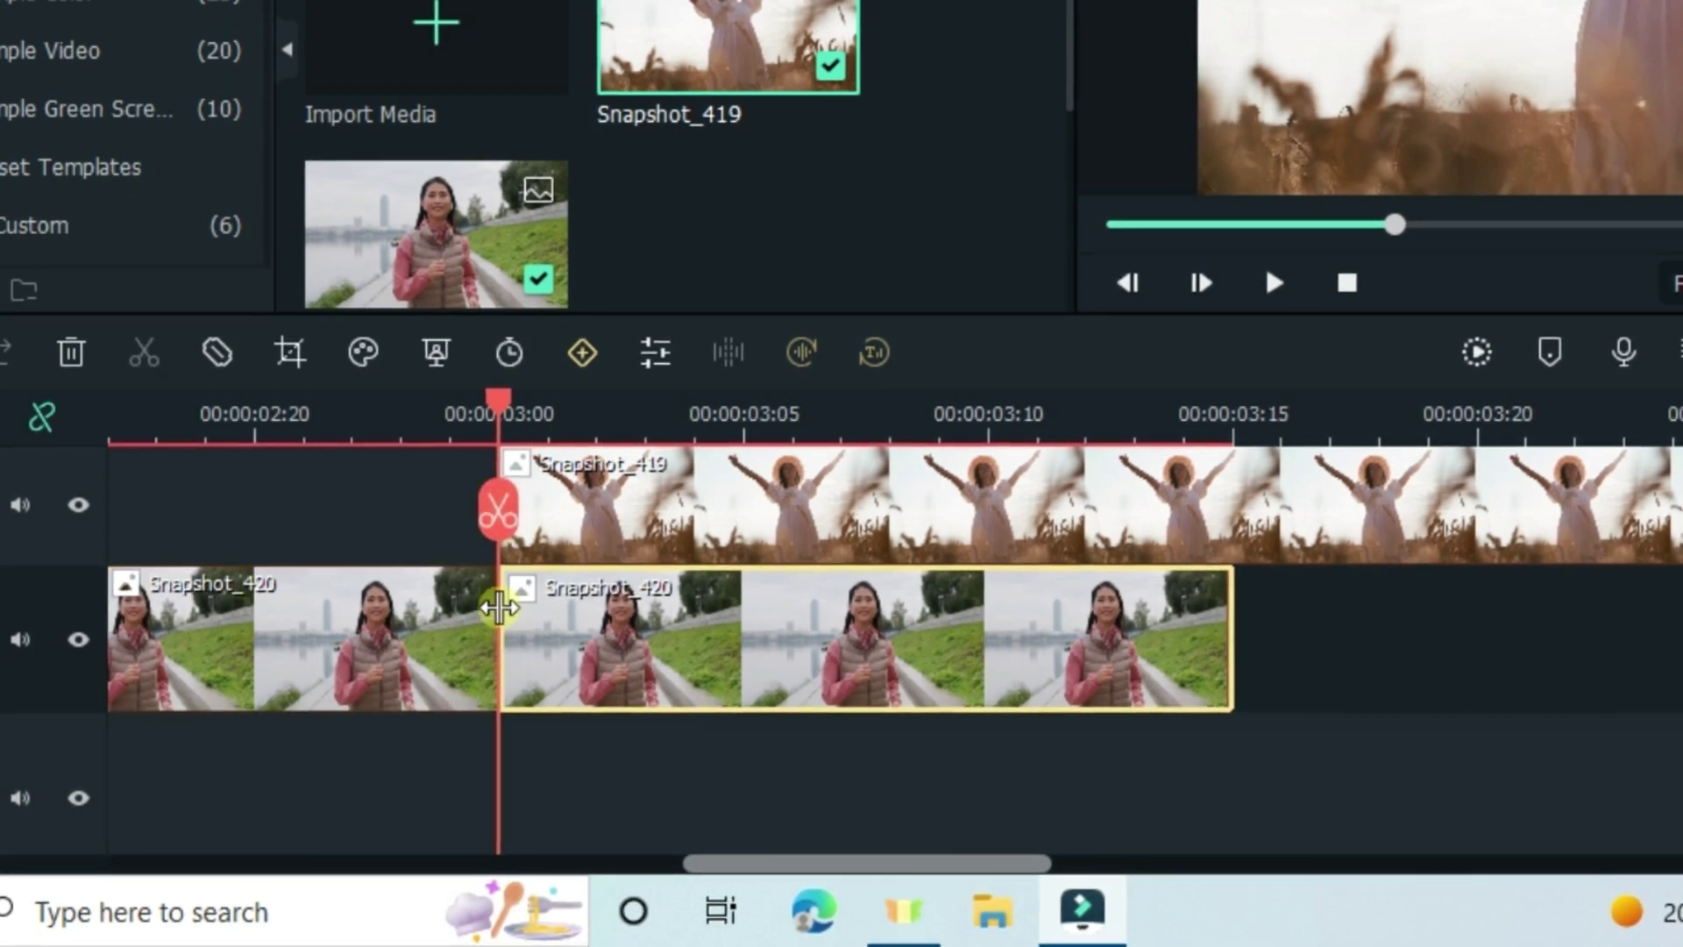
Step: Split Snapshot_419 where Snapshot_420 ends, around 3:14
drag(500, 409, 1254, 575)
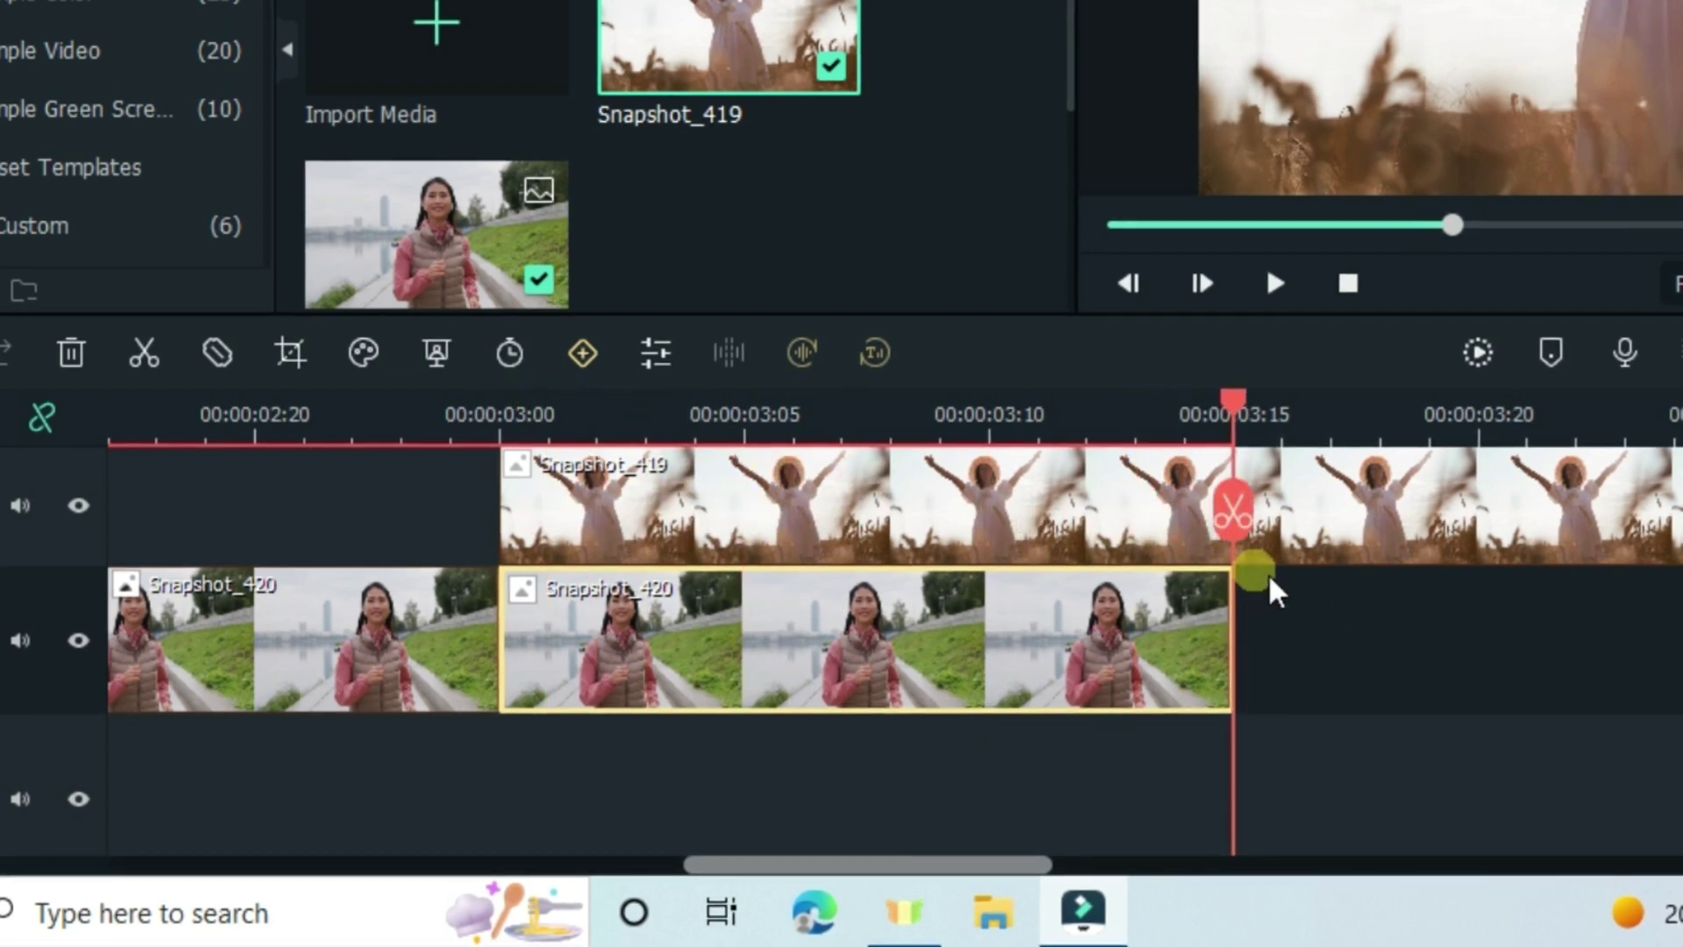
scroll(1377, 628, up, 2)
click(1354, 638)
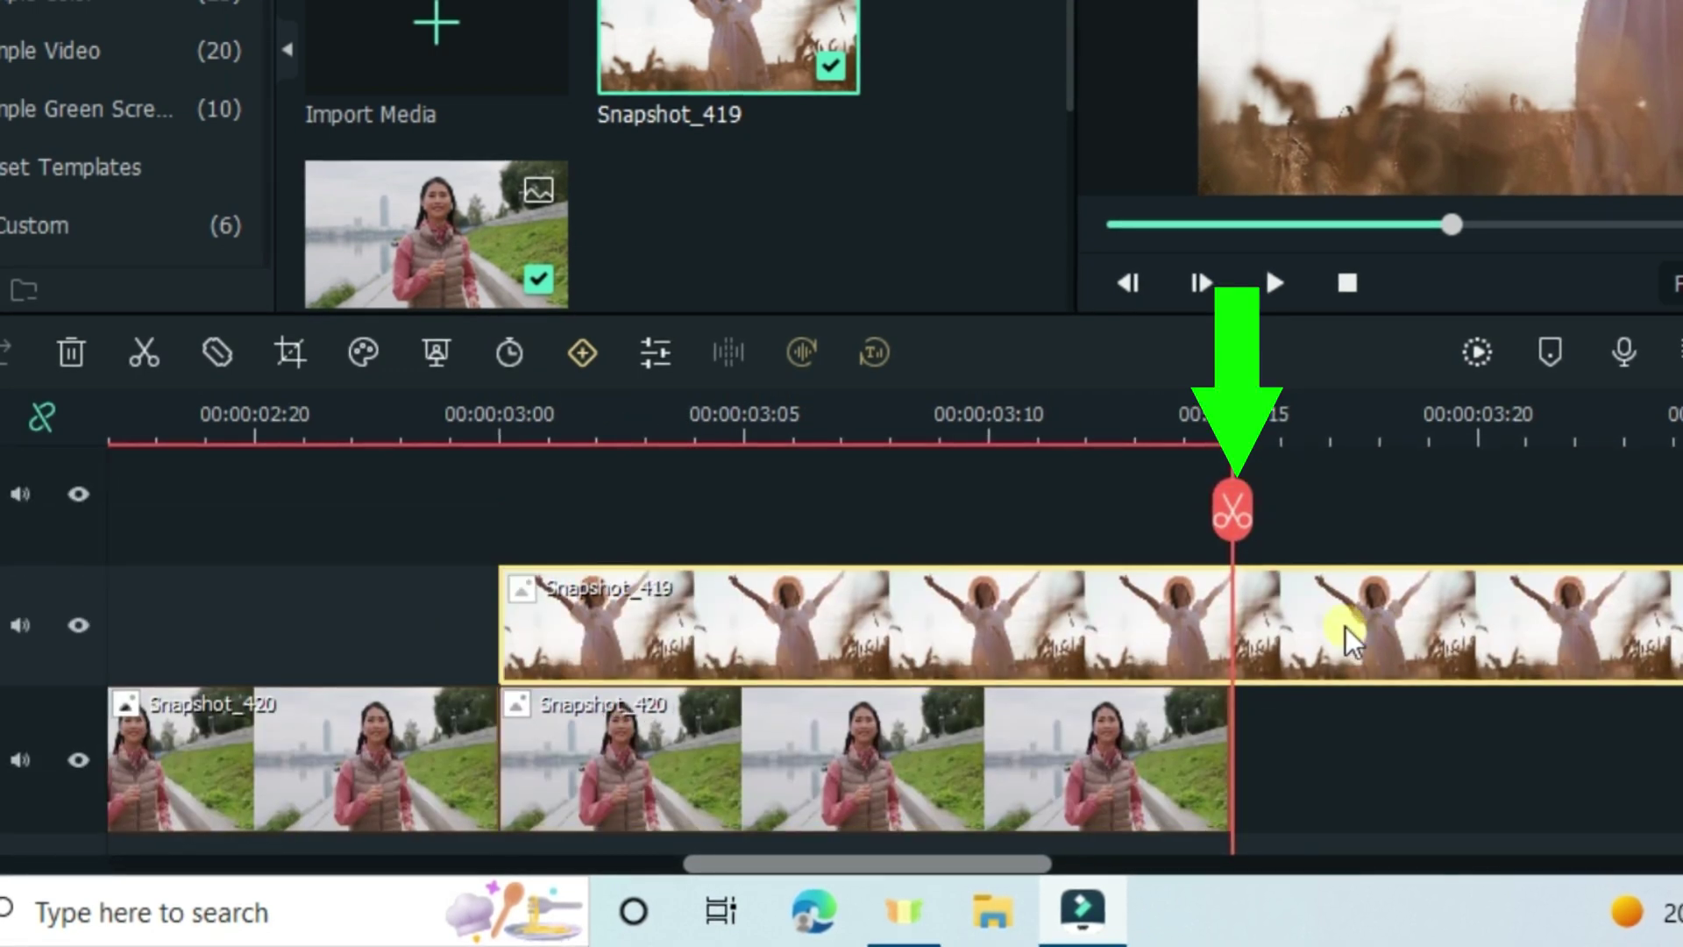
click(1225, 513)
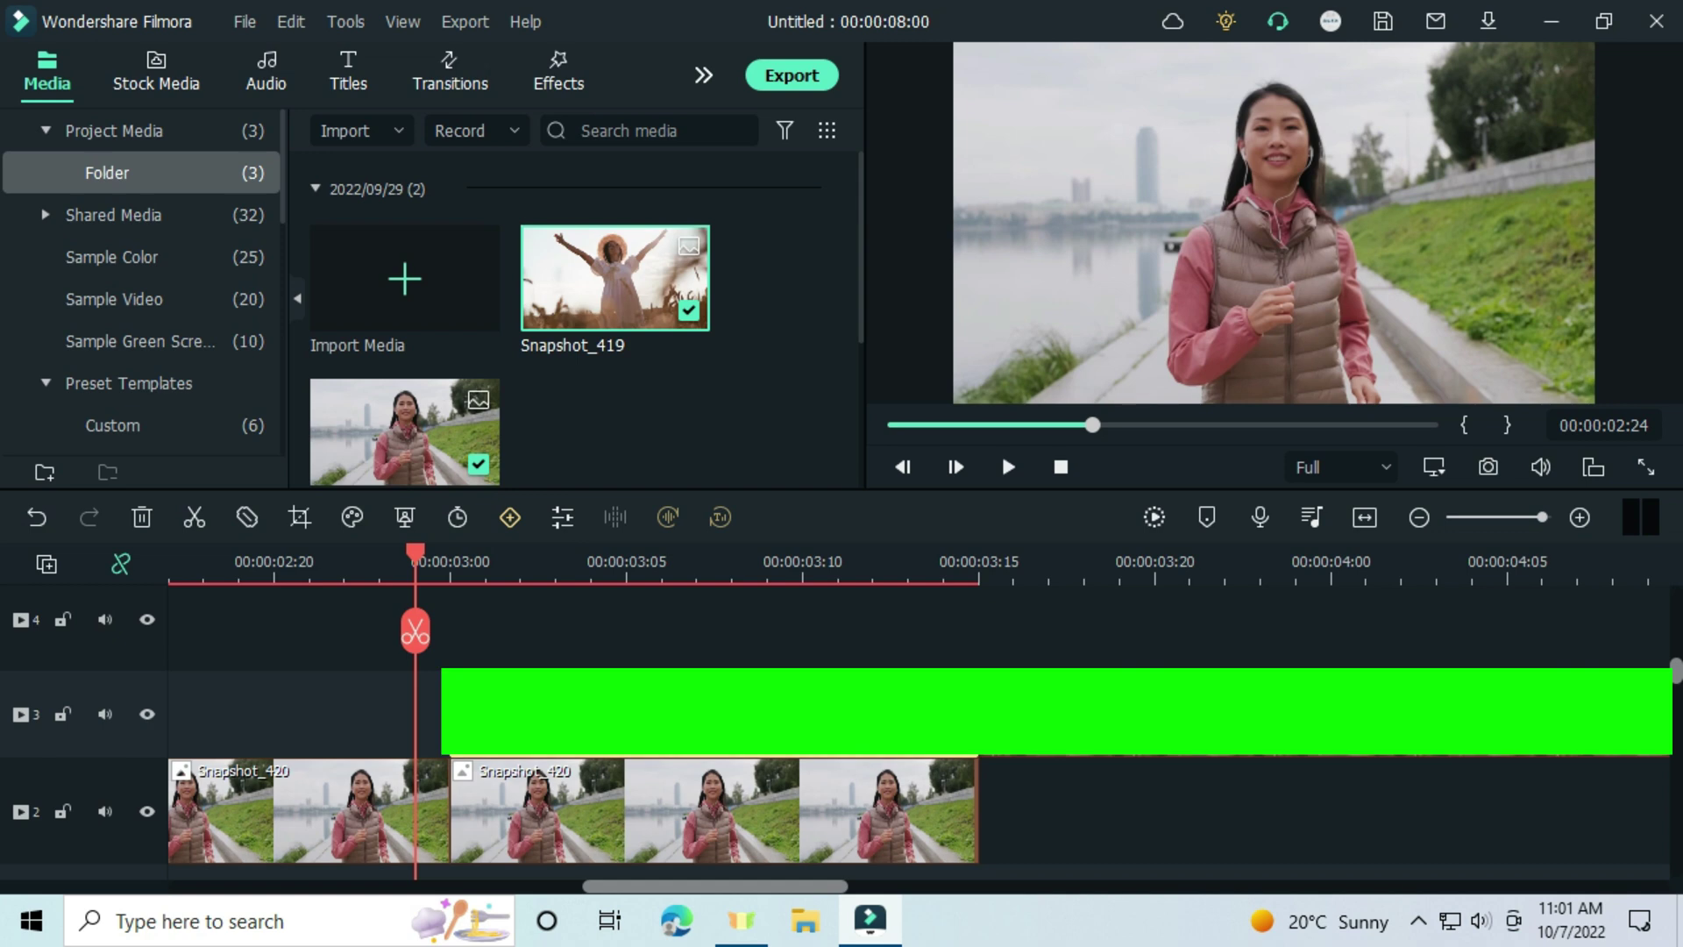
Step: Apply a round Circle mask to the overlapping Snapshot_419 piece, centred on the subject
double_click(973, 630)
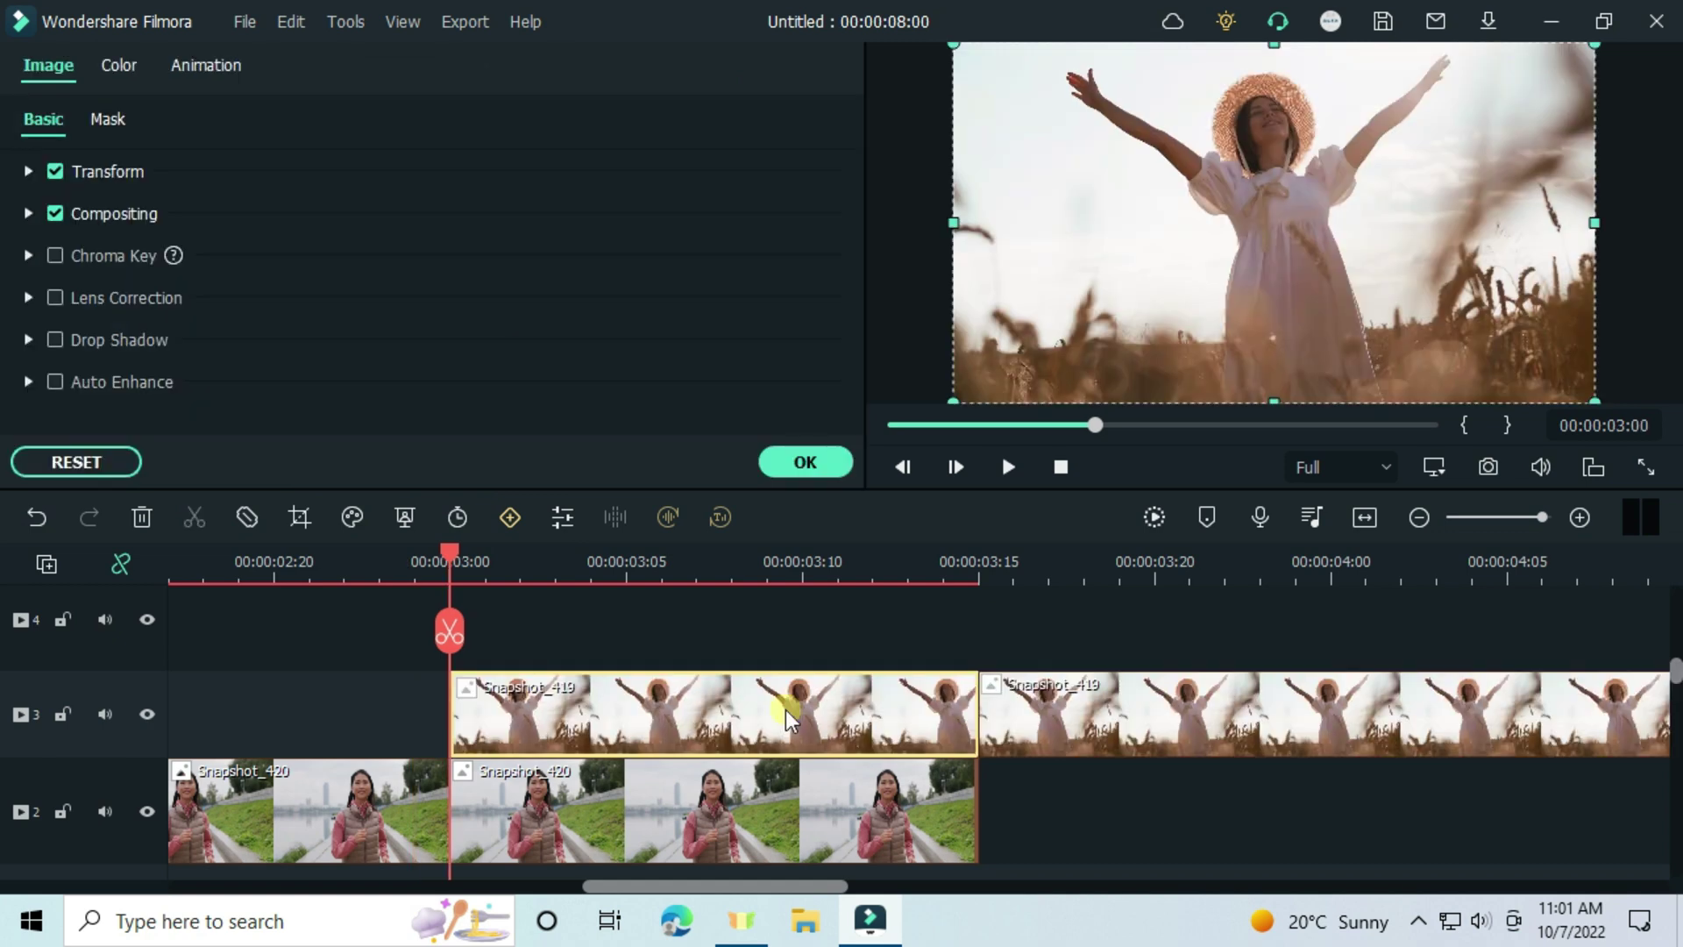
click(122, 124)
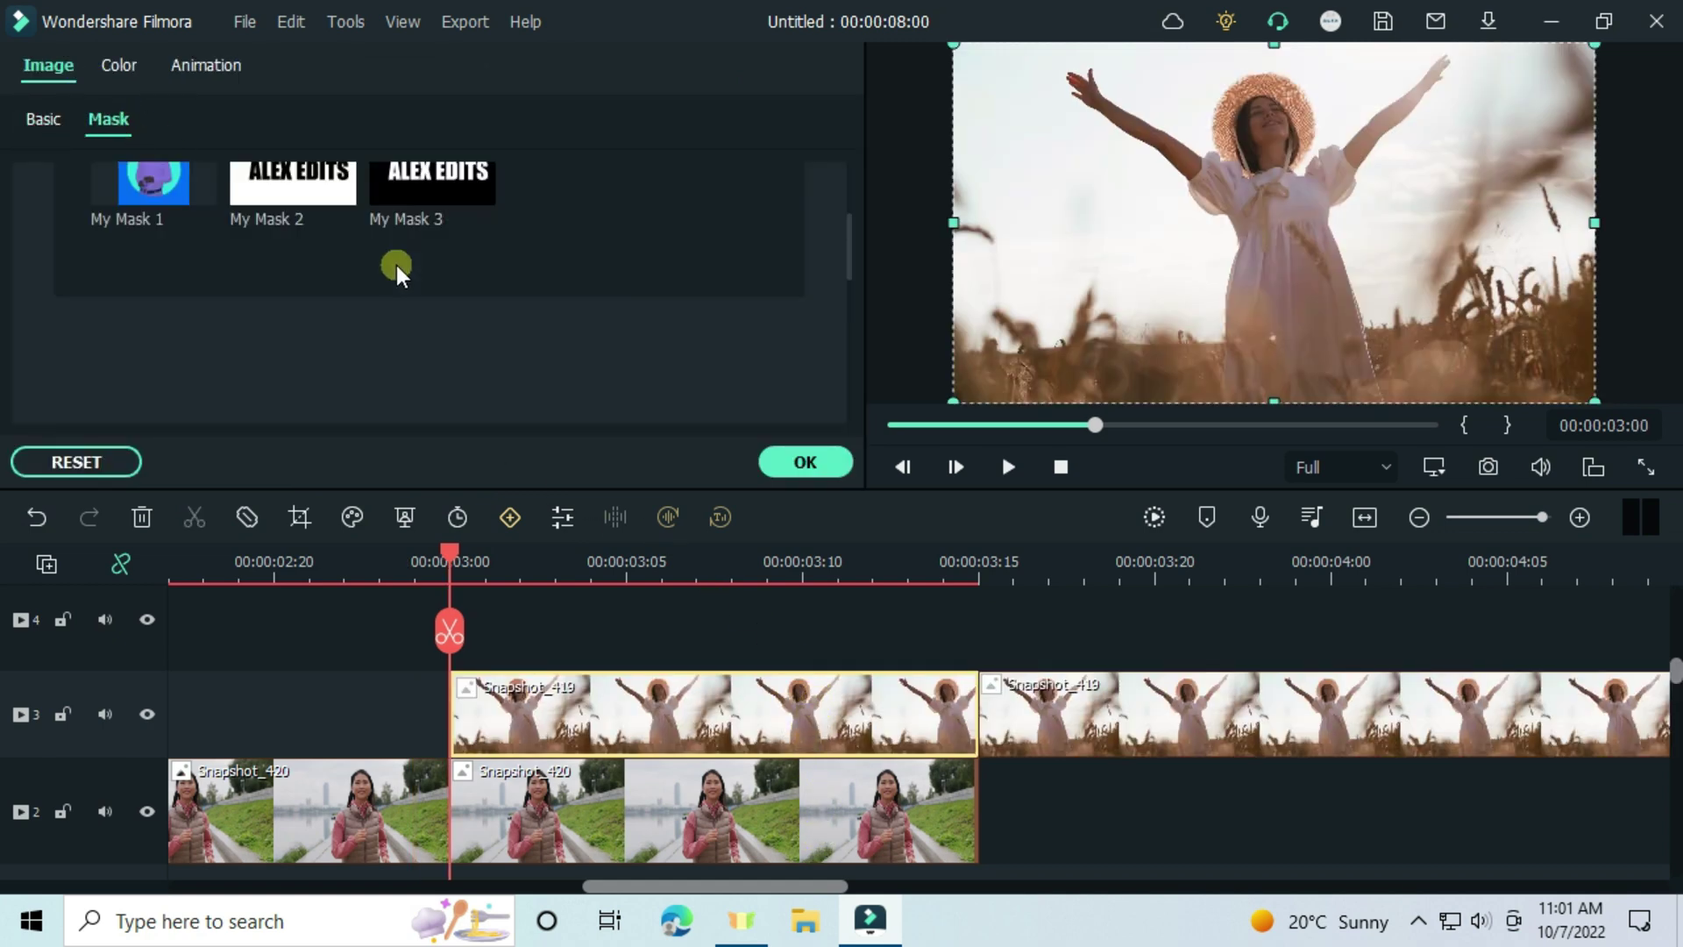
scroll(391, 263, up, 3)
click(571, 238)
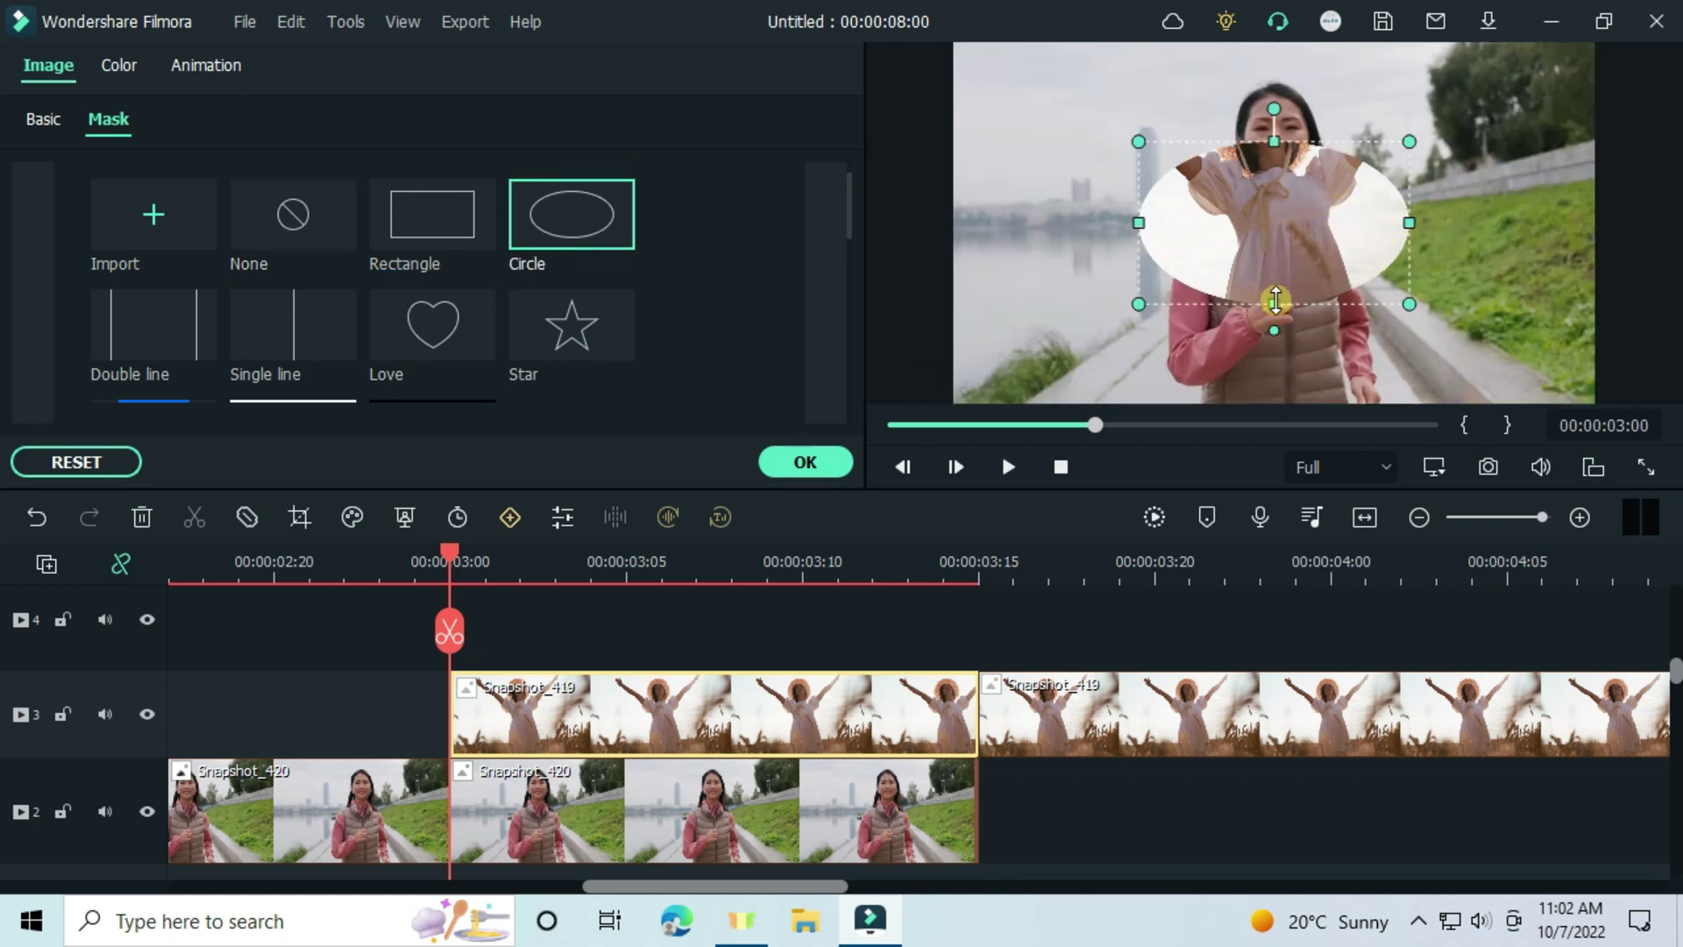
drag(1276, 300, 1277, 364)
mouse_move(1278, 234)
mouse_down()
mouse_move(1302, 234)
mouse_move(1278, 234)
mouse_up()
Step: Set the mask scale to 9.90%
scroll(730, 315, down, 2)
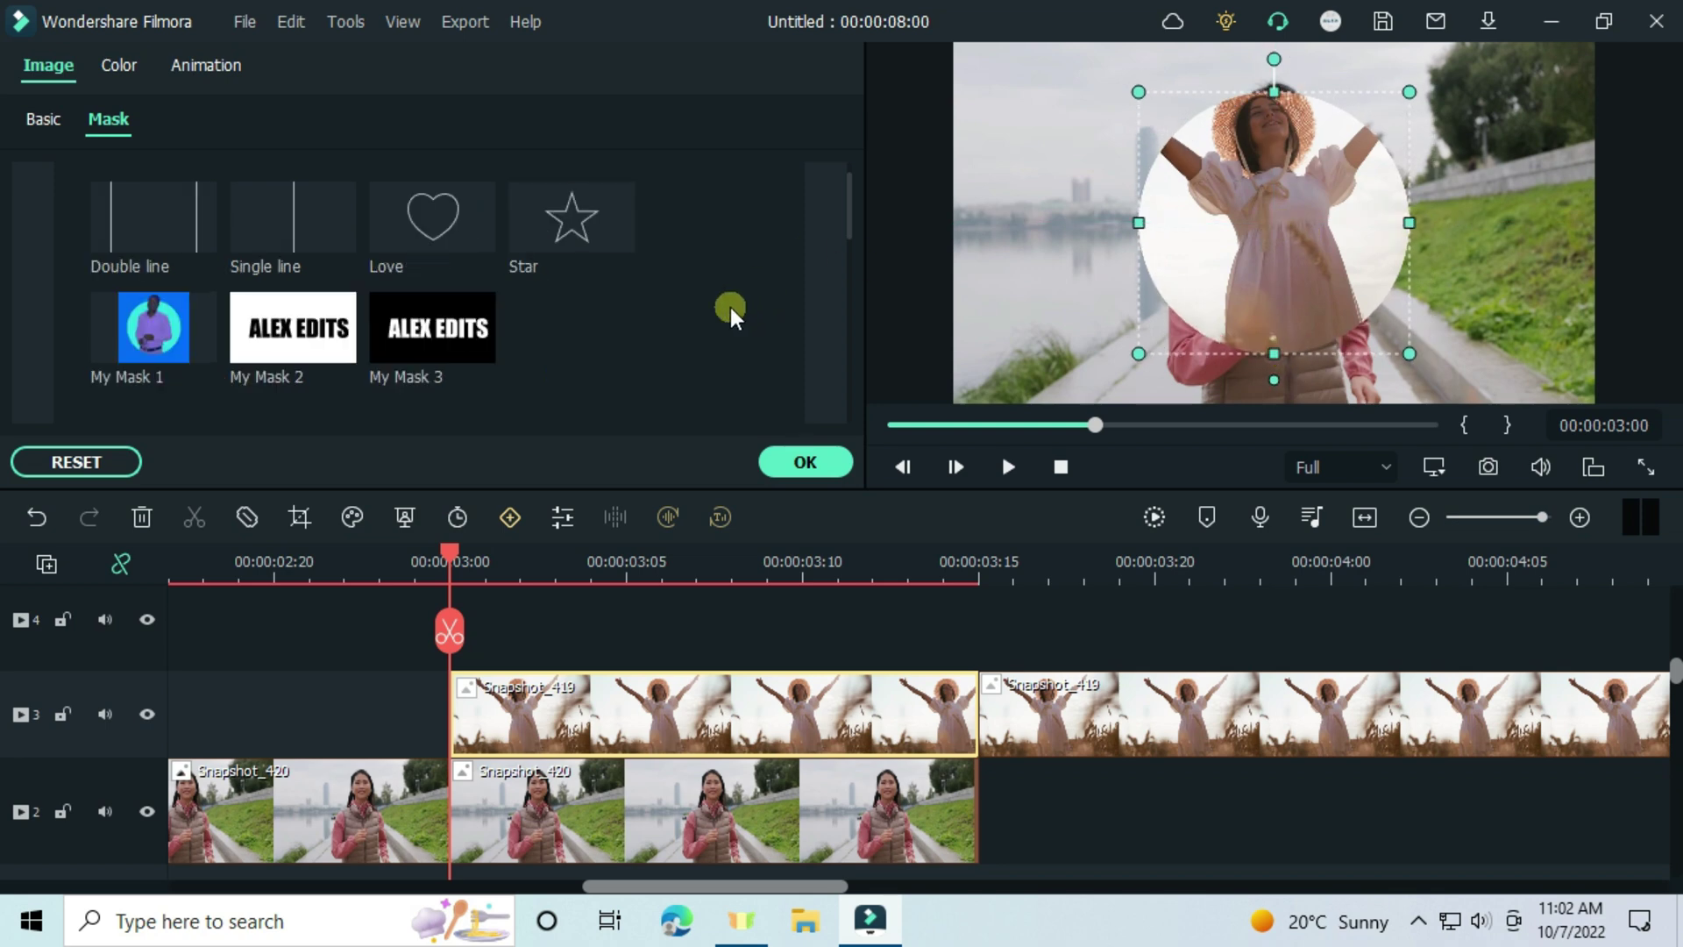
scroll(730, 316, down, 3)
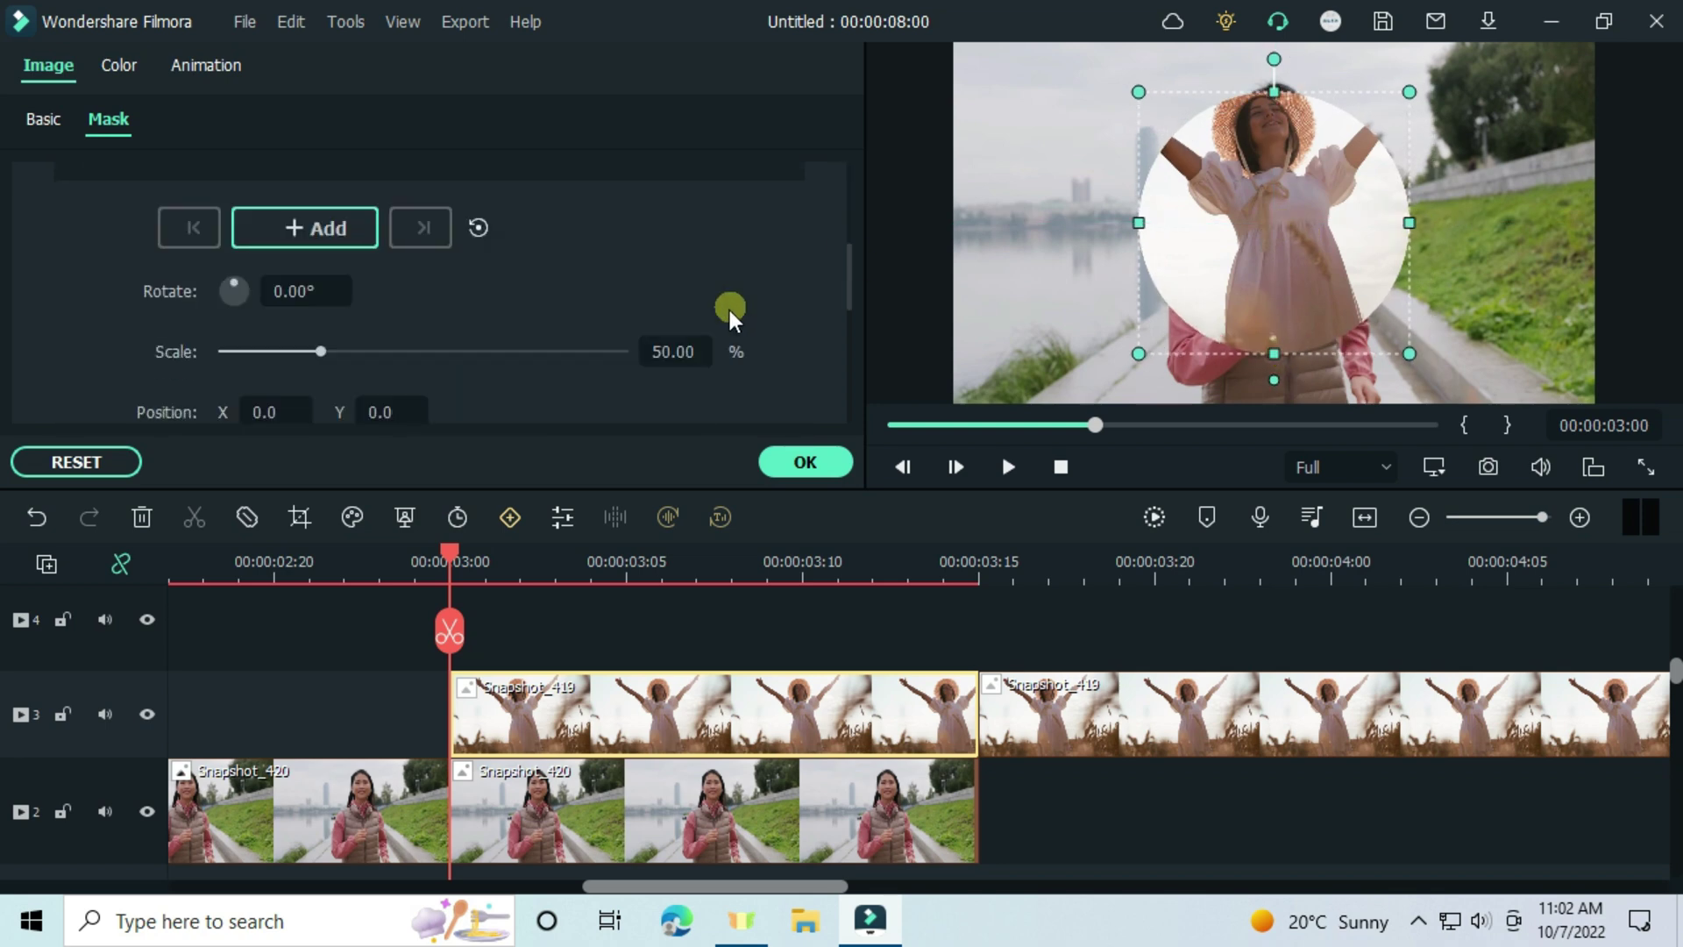
click(665, 351)
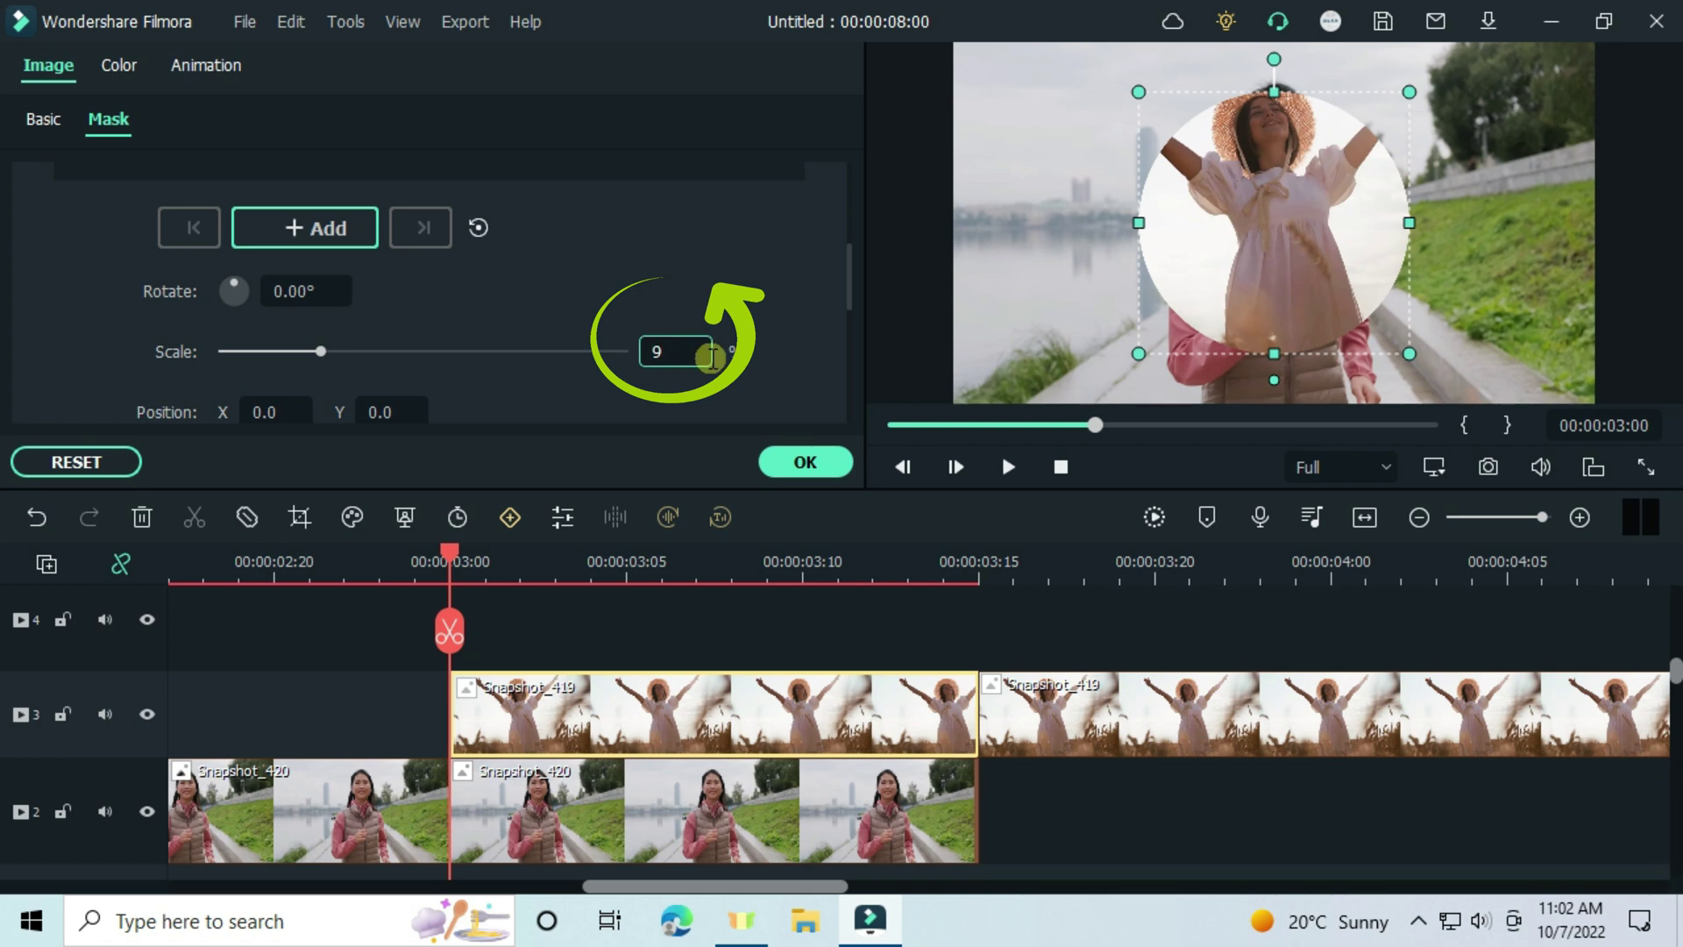
text(9.90)
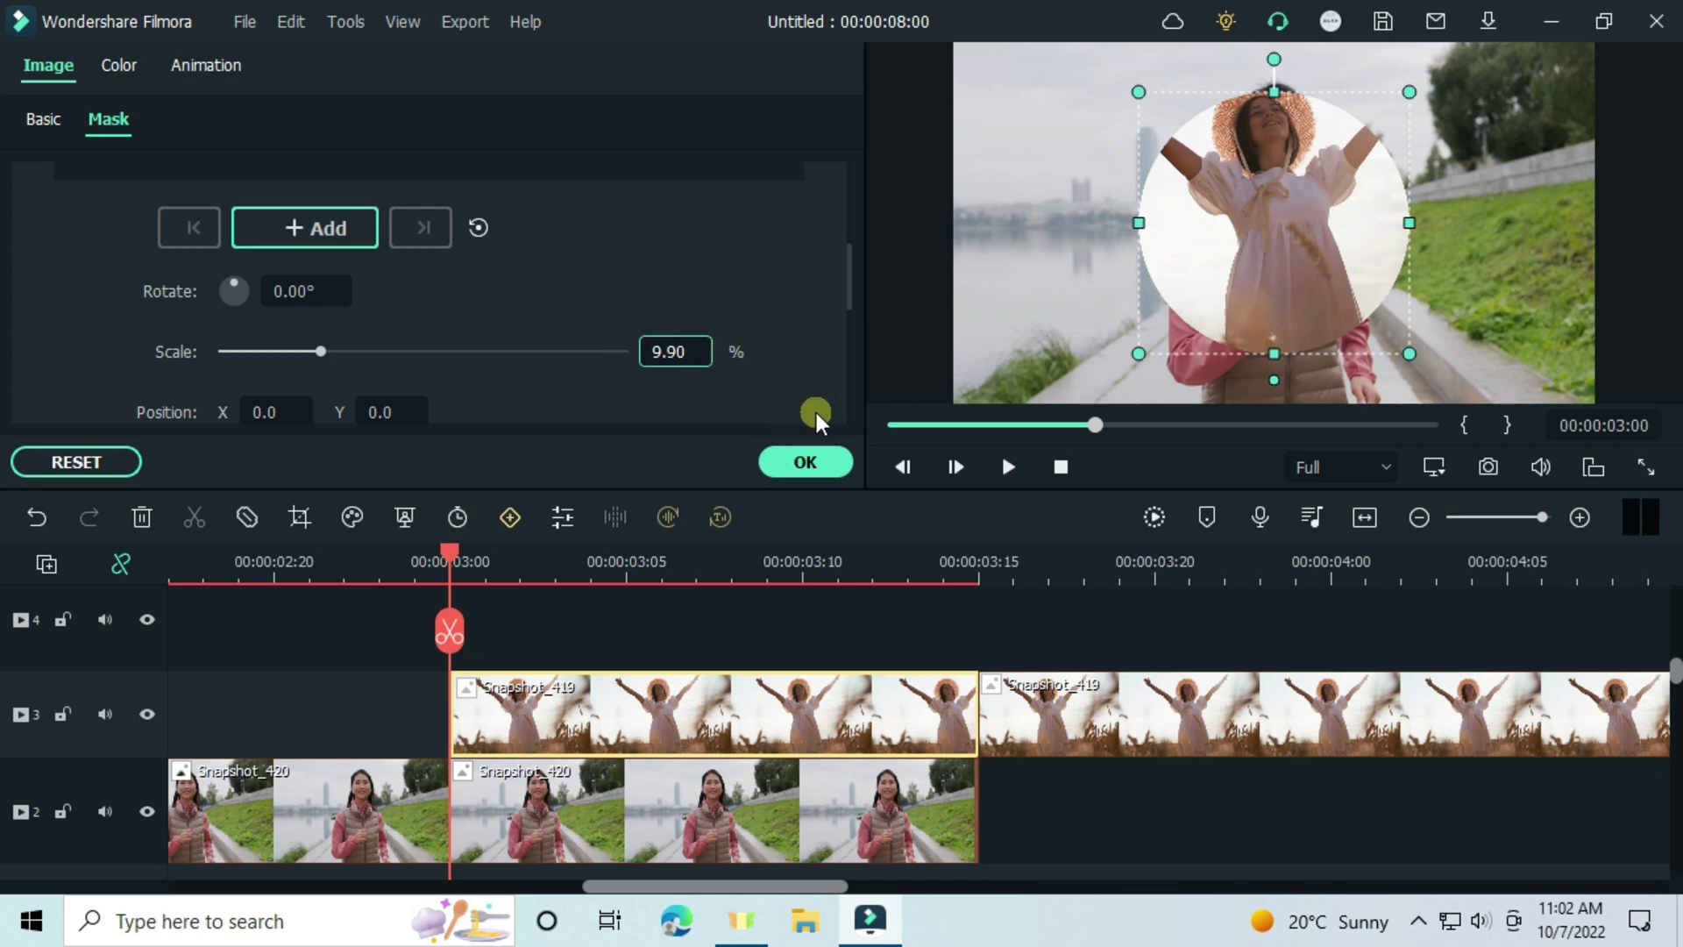
Step: Keyframe the circle mask at 9.90% at 3:00, then grow it to 83.48% at 3:10
click(811, 463)
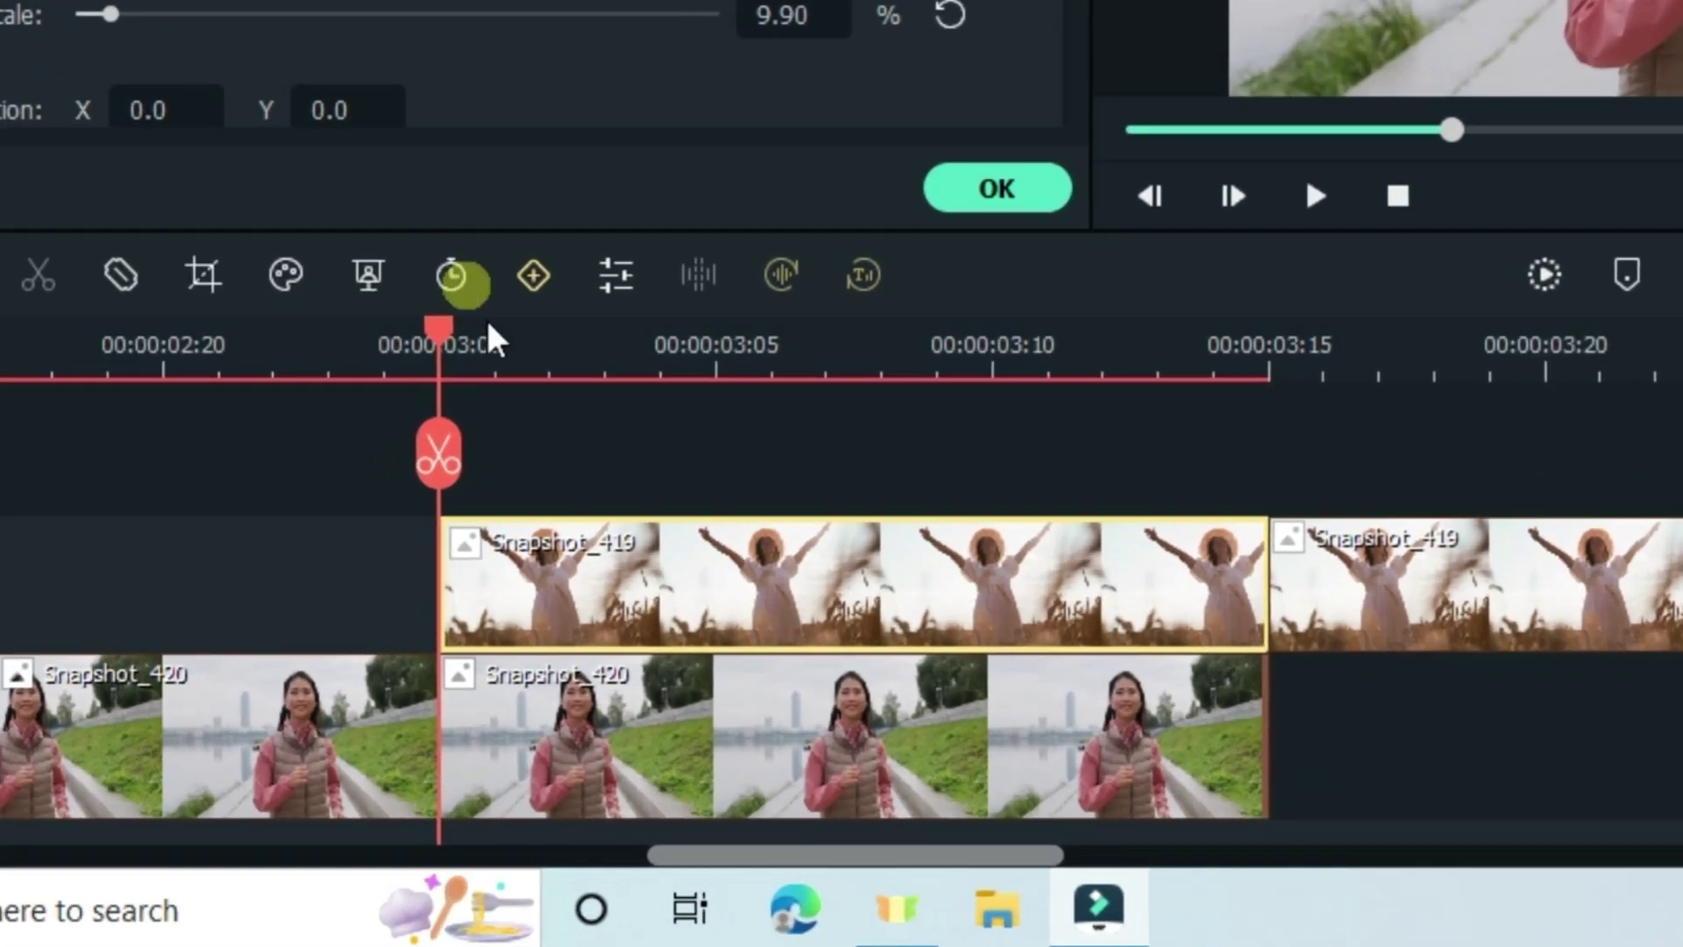
click(452, 579)
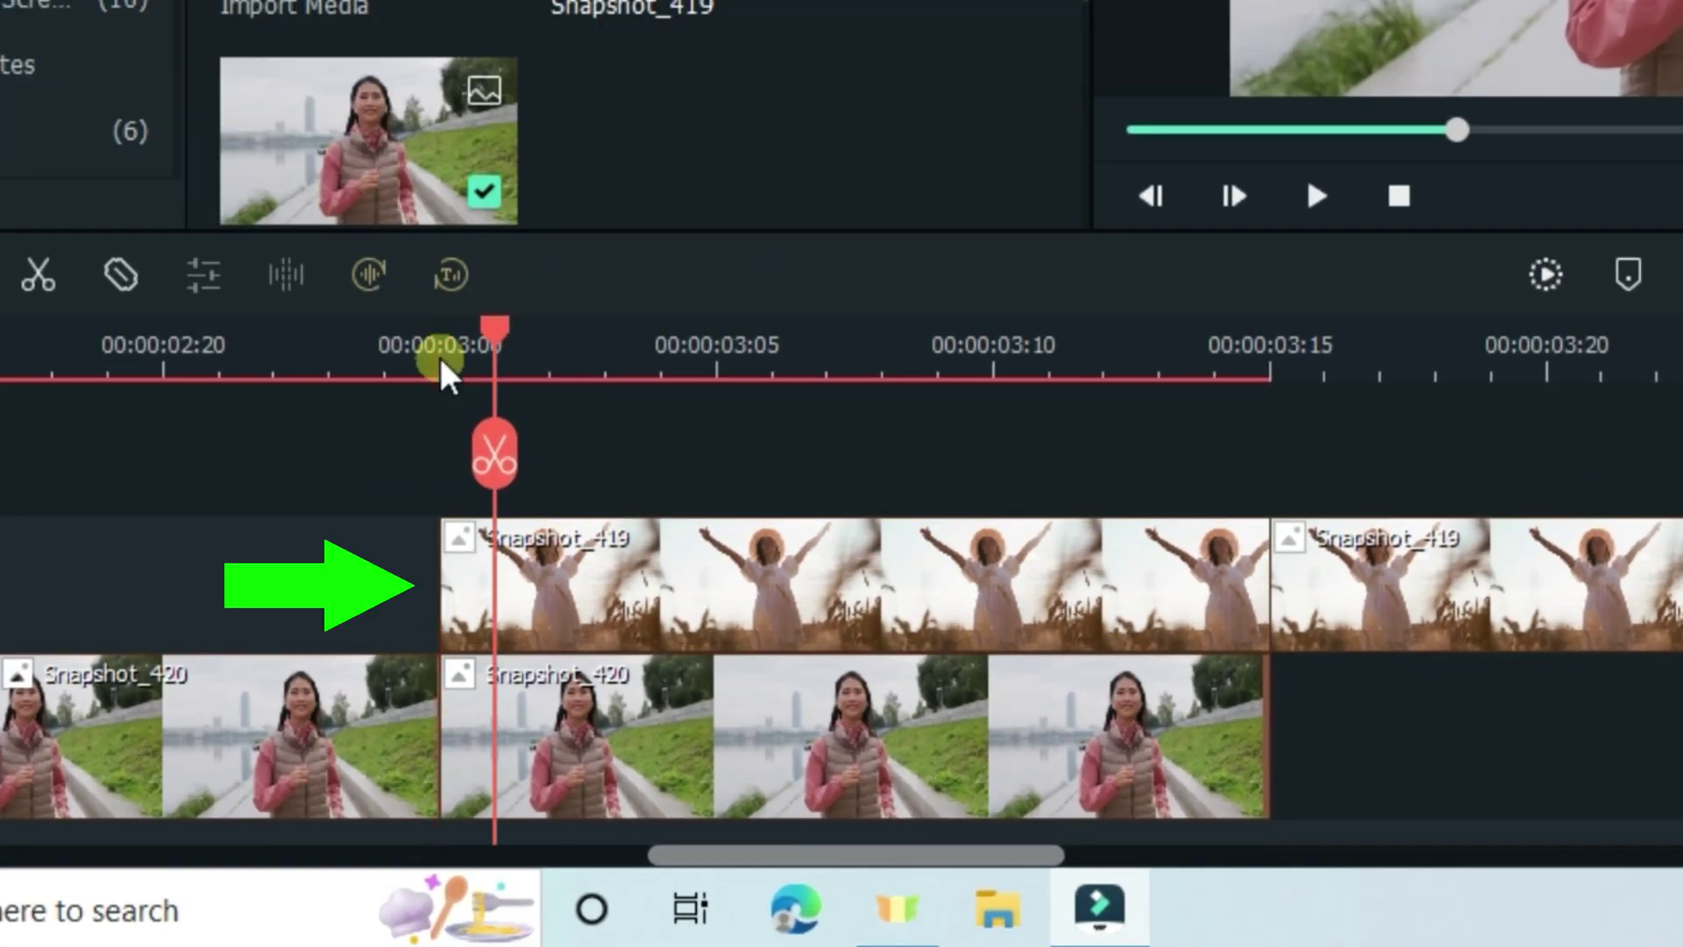
key(Right)
key(Right)
key(Right)
key(Right)
key(Right)
key(Right)
key(Right)
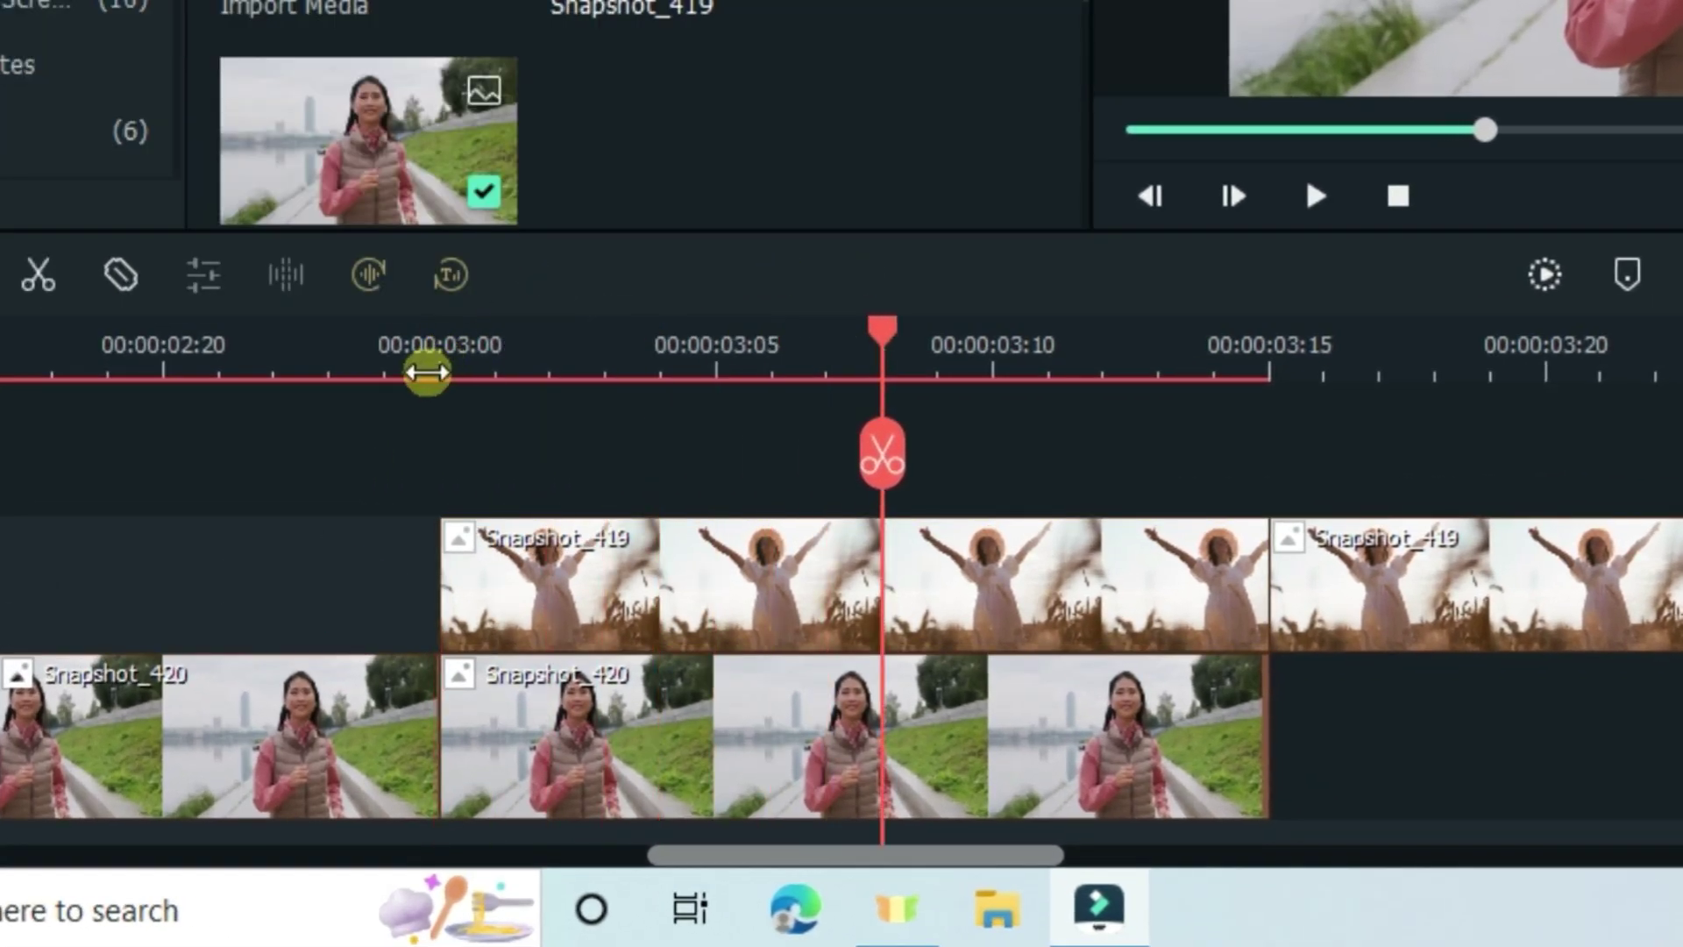
key(Right)
key(Right)
click(1000, 587)
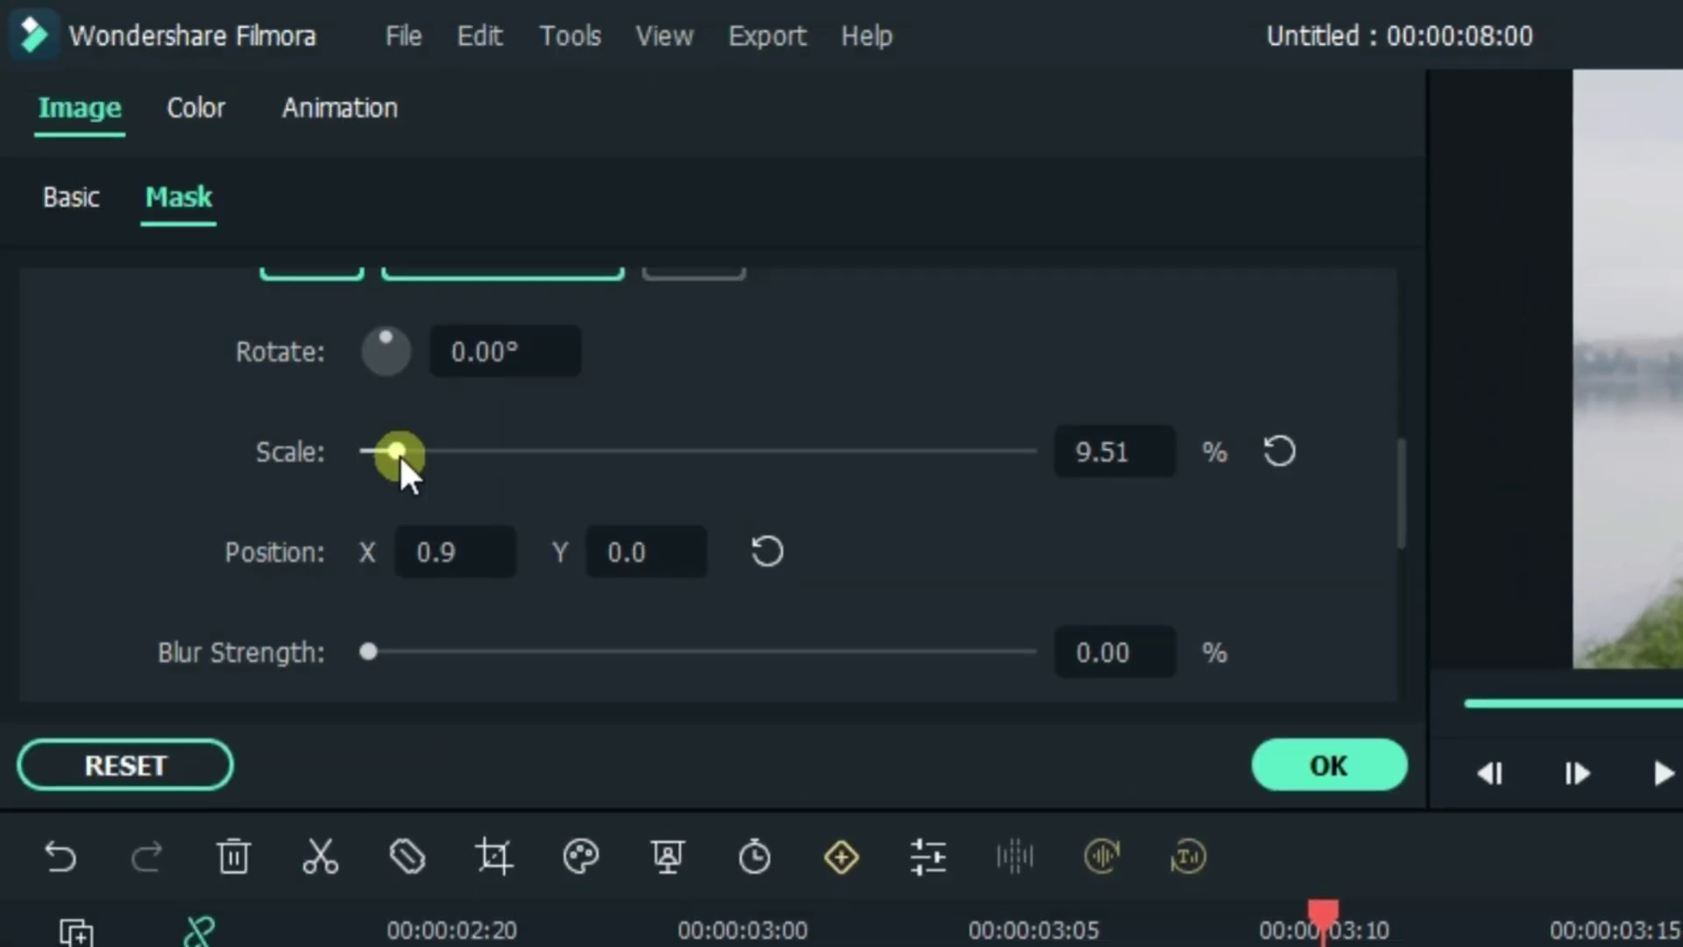
drag(479, 480, 637, 480)
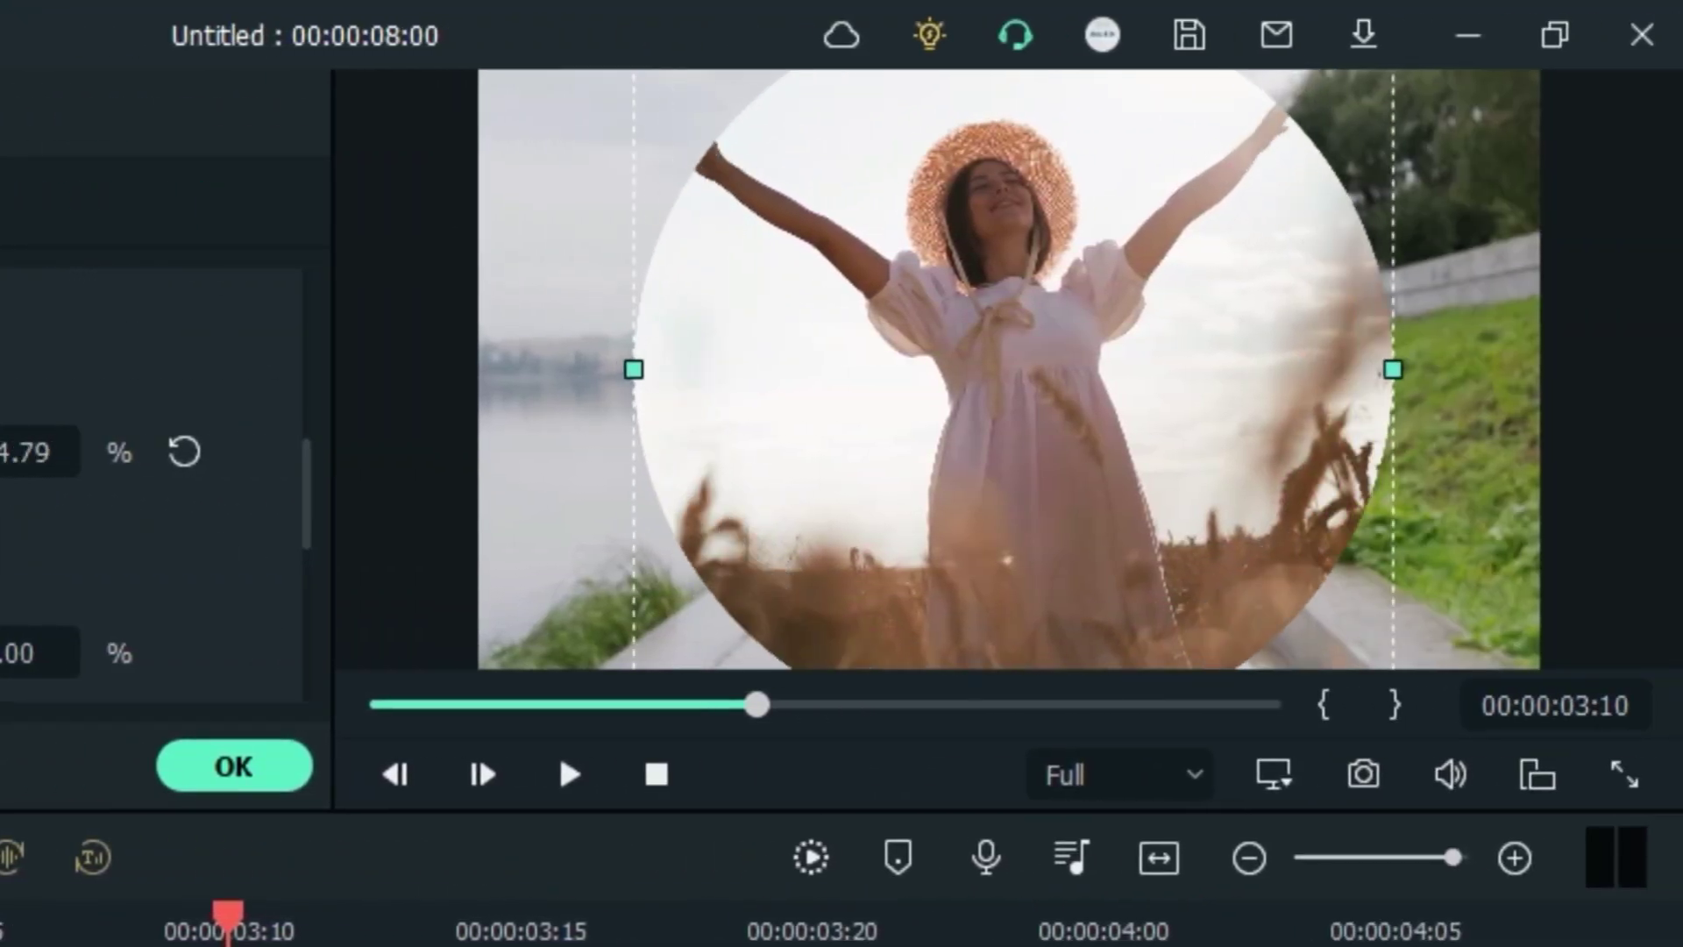
drag(0, 455, 0, 454)
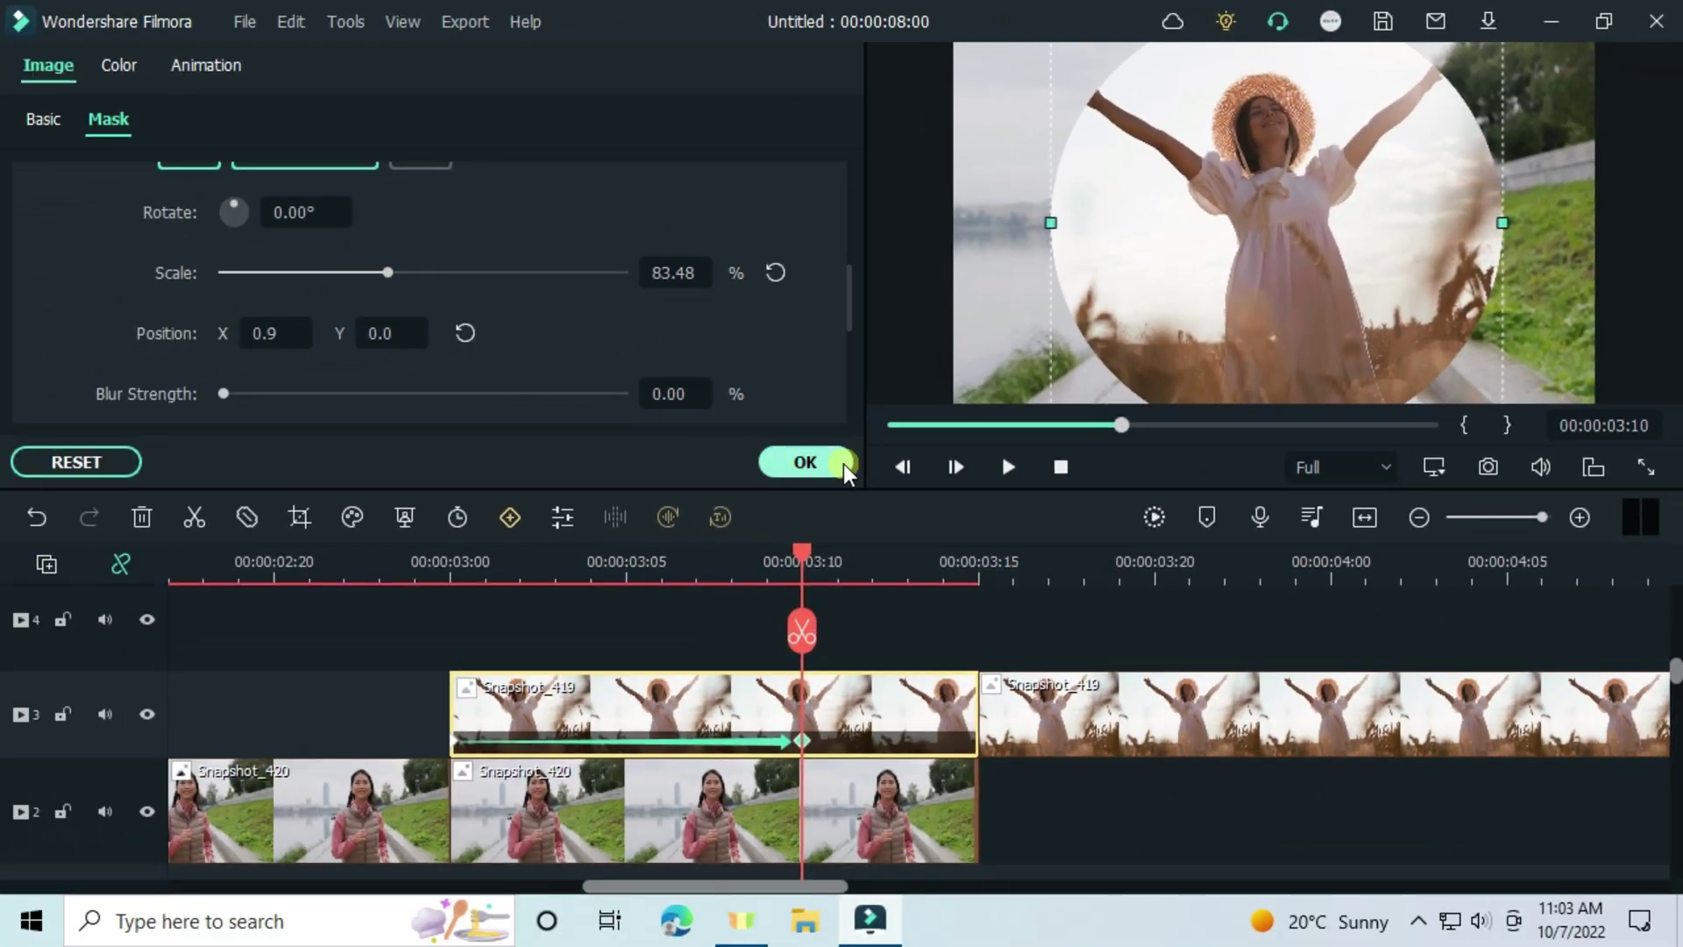
Step: Copy the Snapshot_420 overlap piece from track 2 and paste it onto track 4 at 3:00
click(817, 478)
double_click(710, 759)
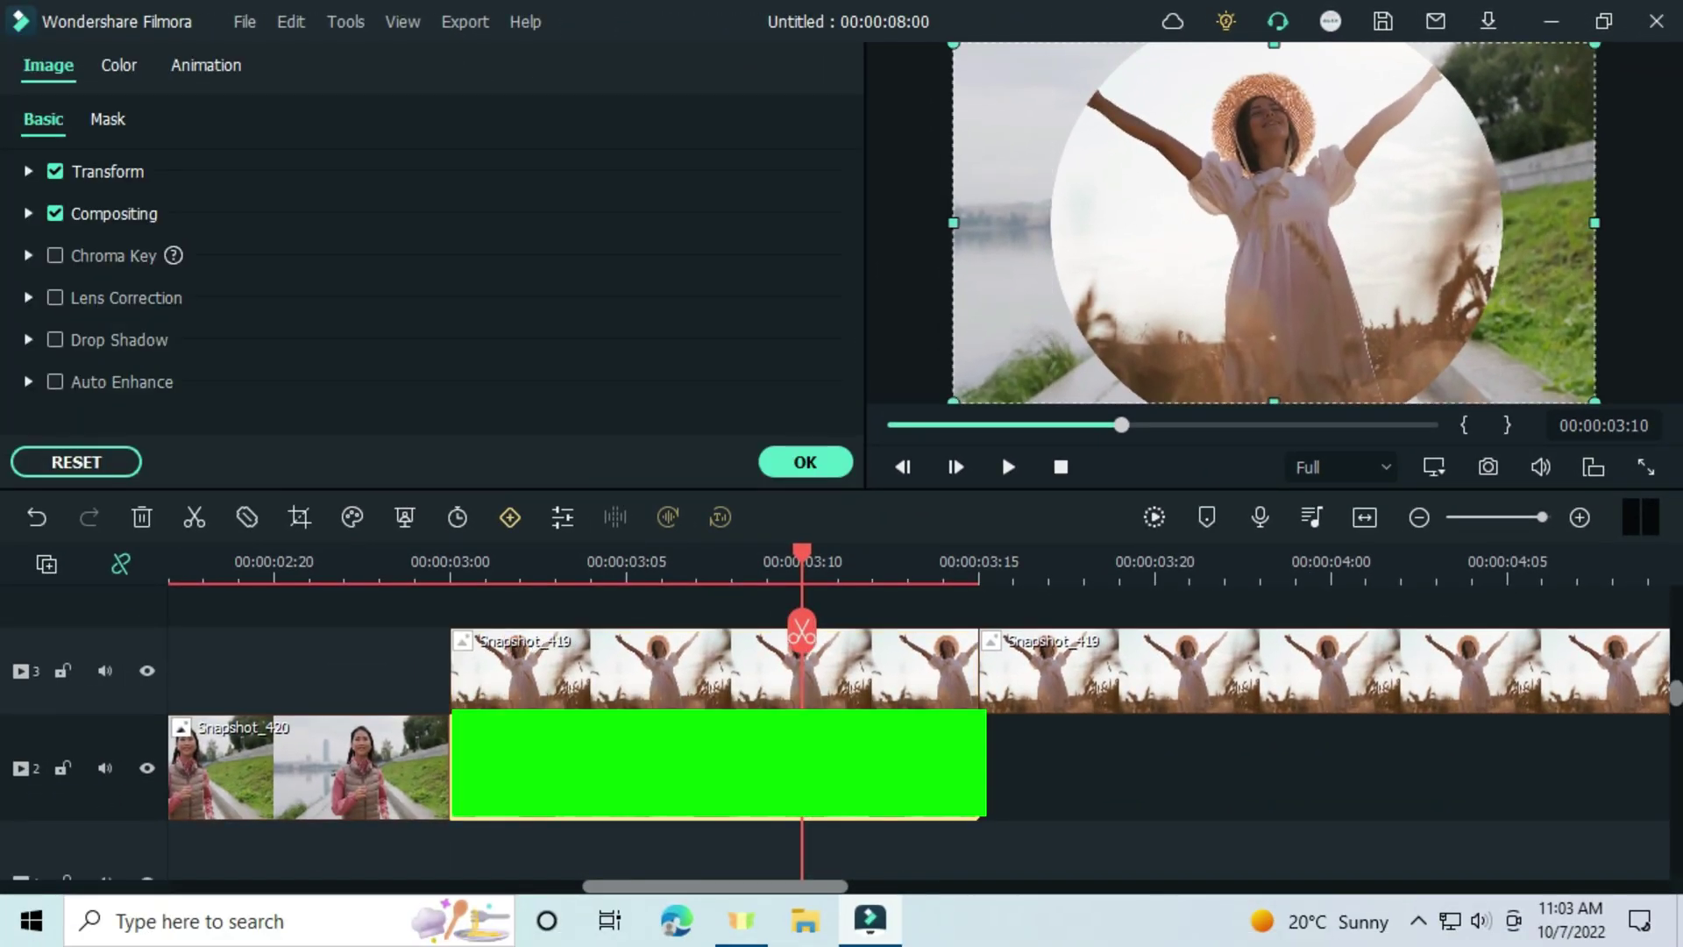
right_click(712, 759)
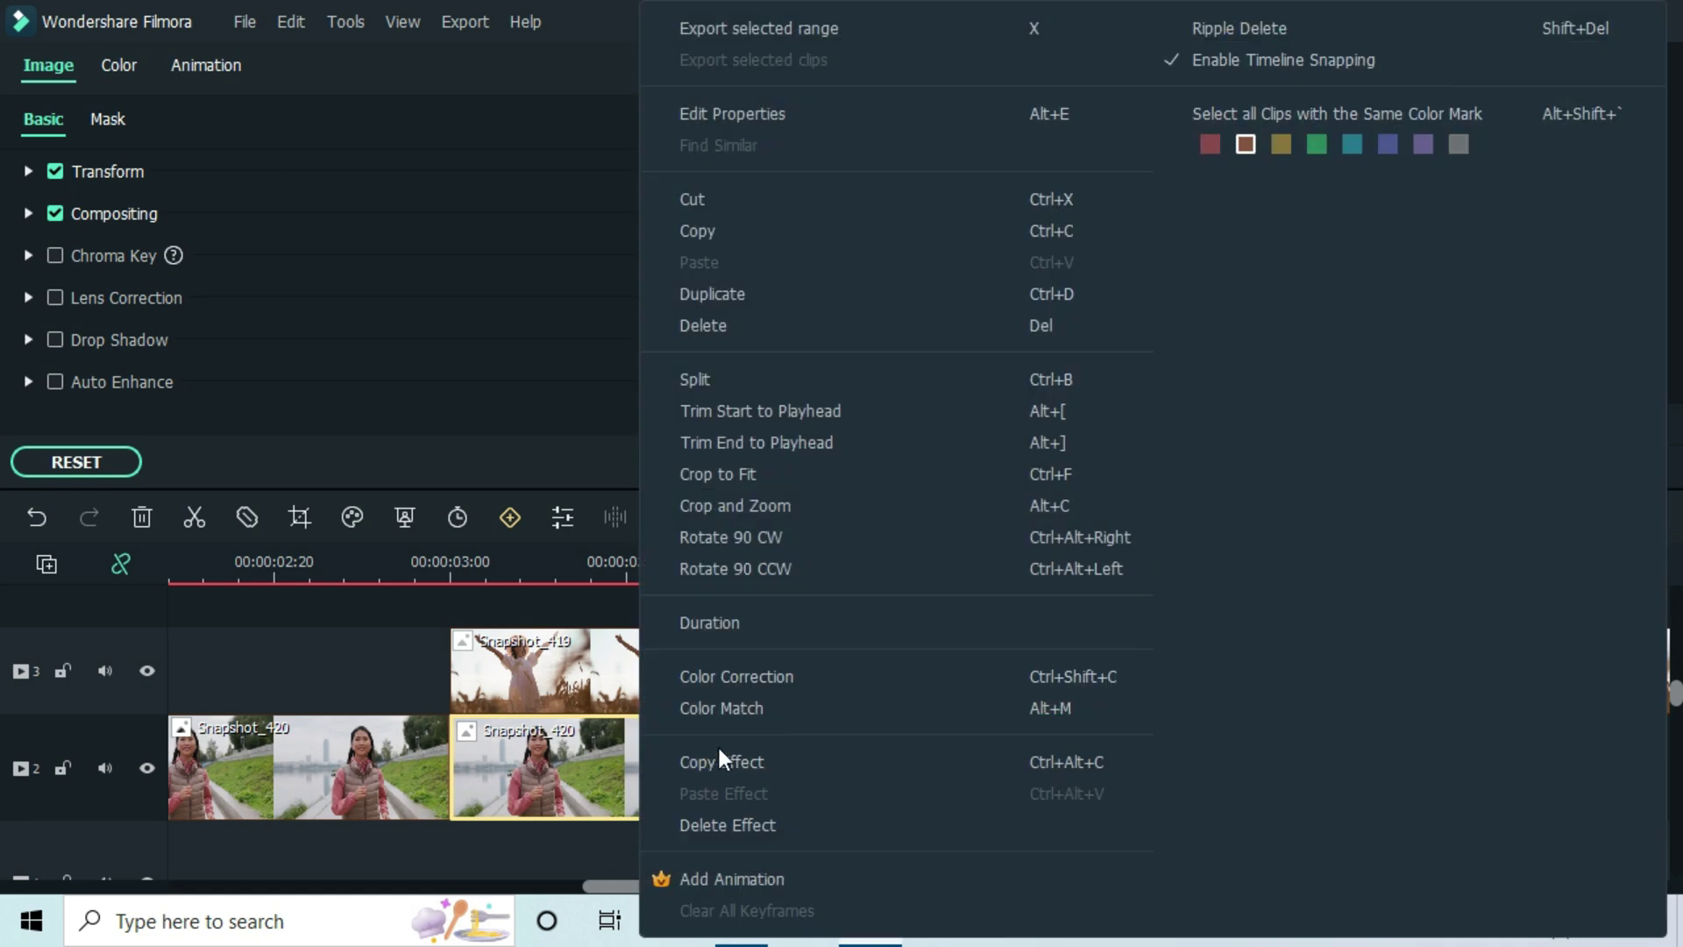
click(765, 244)
scroll(726, 759, up, 1)
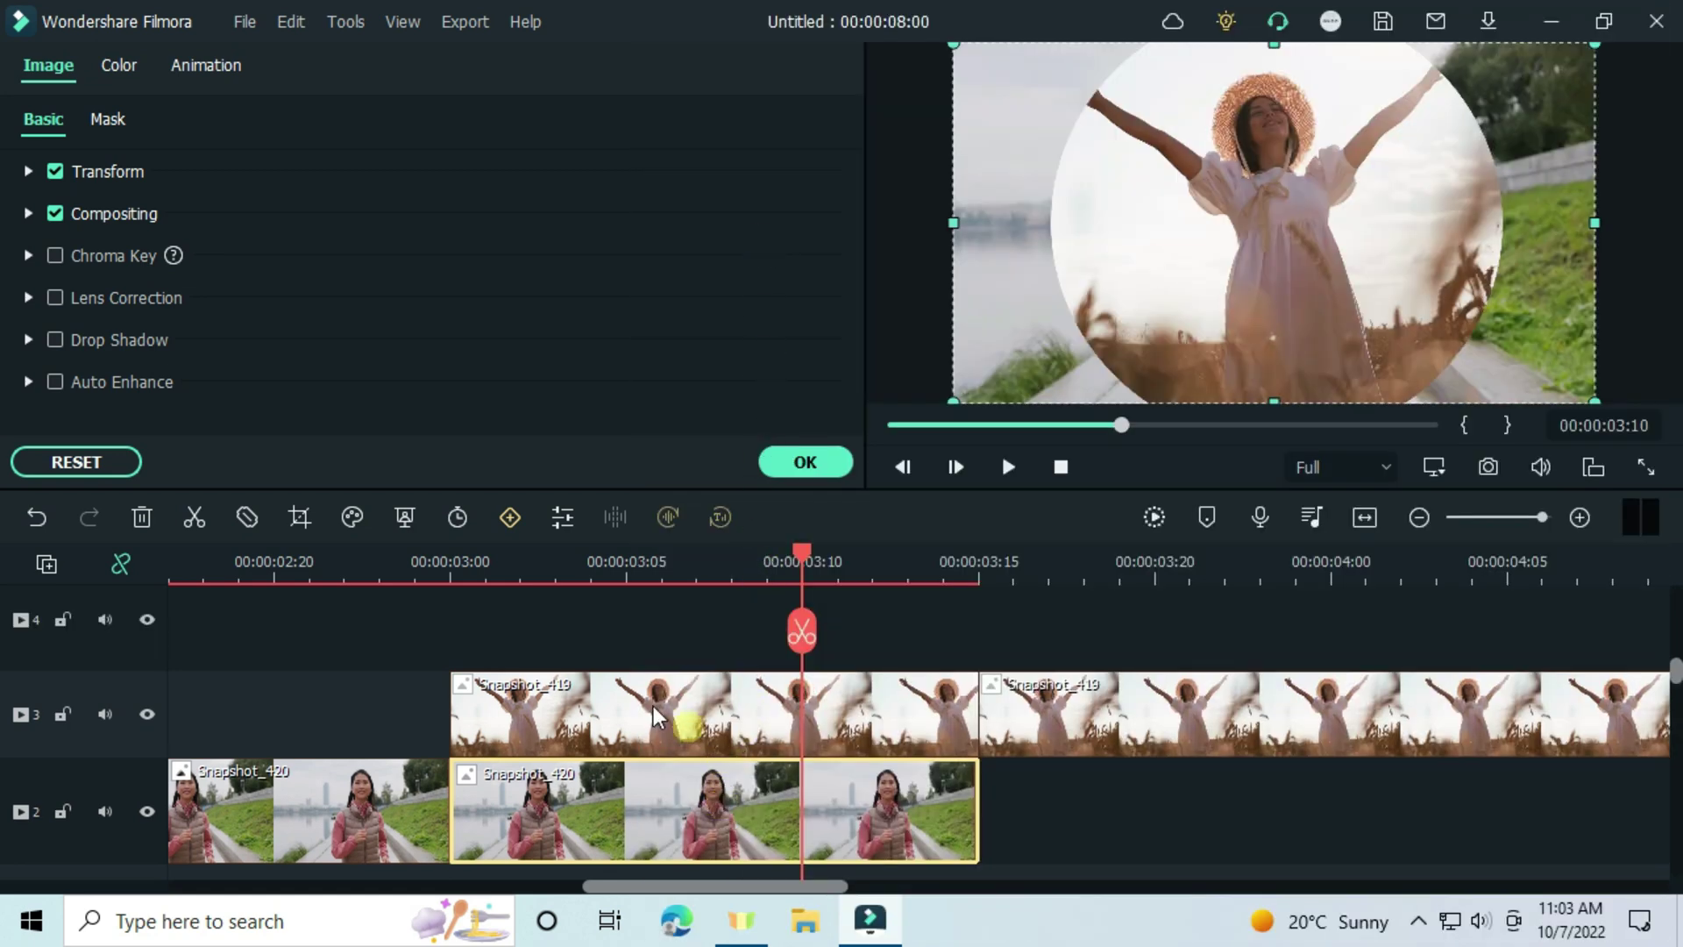
click(450, 566)
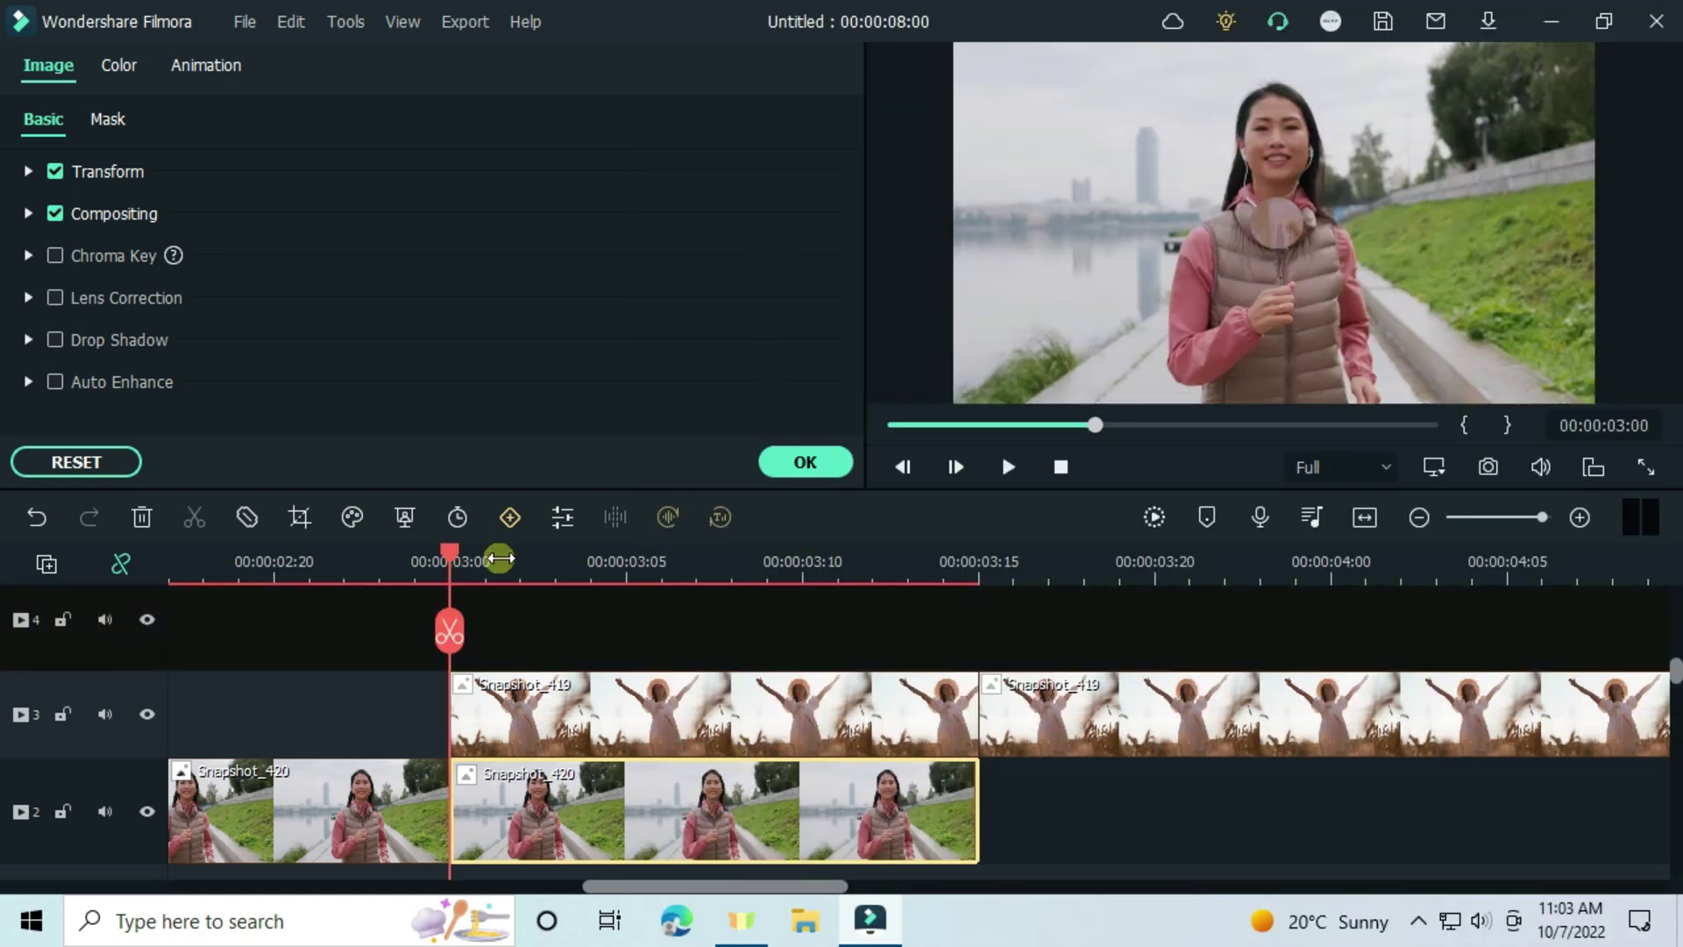
right_click(544, 633)
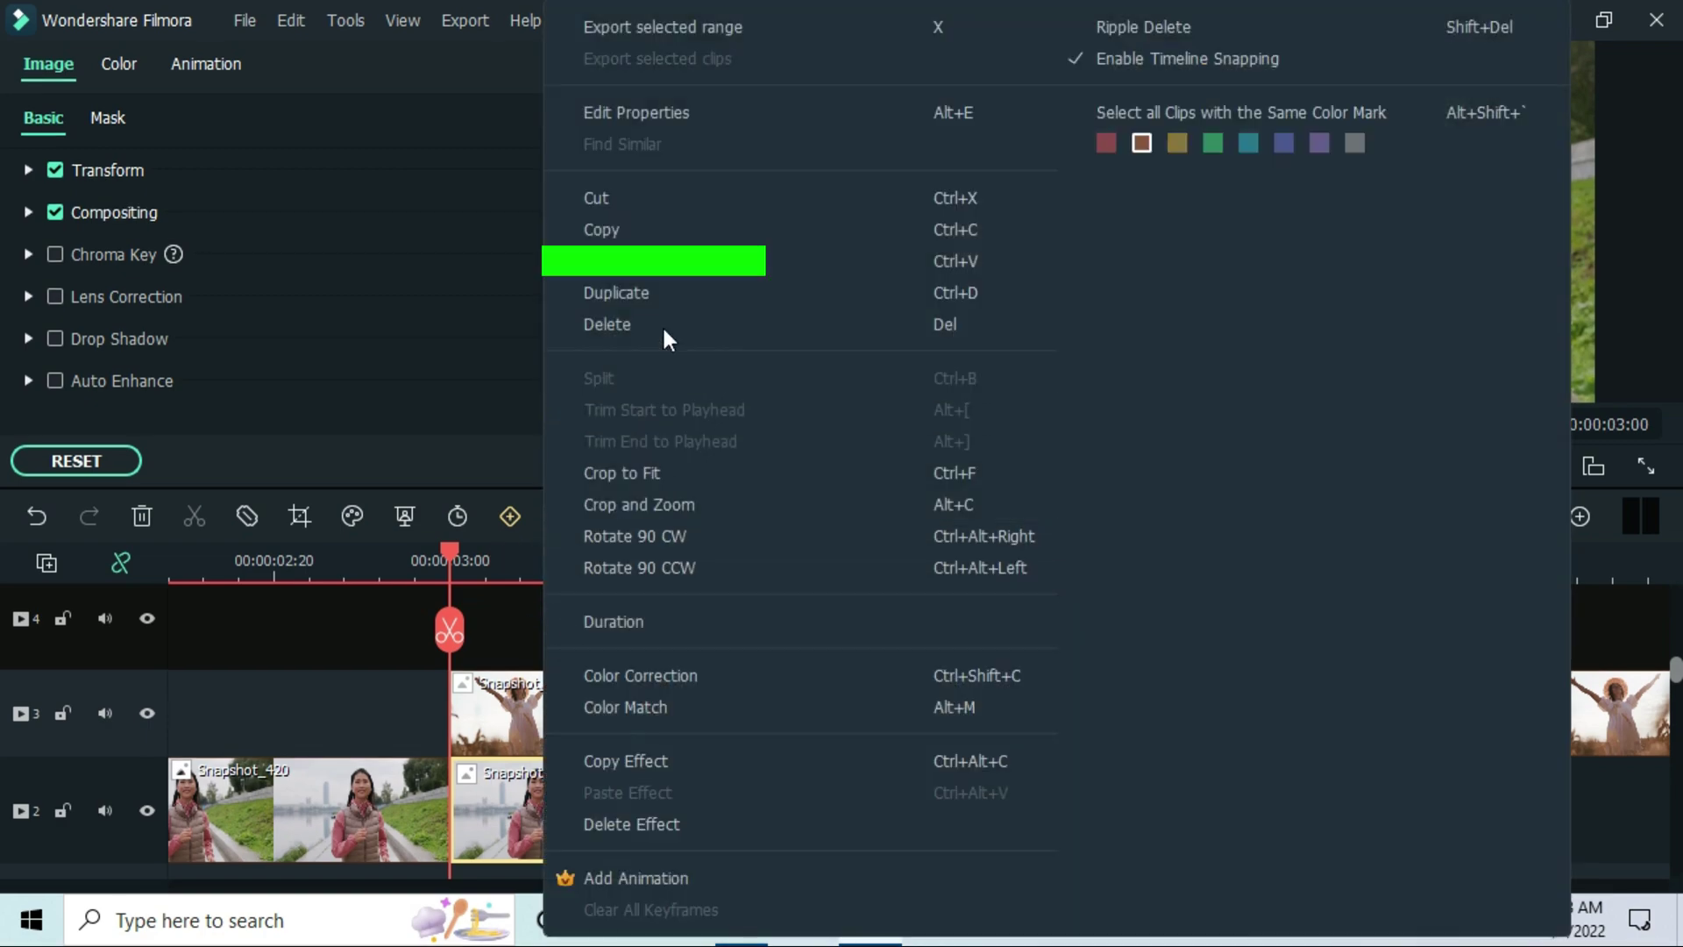
click(656, 261)
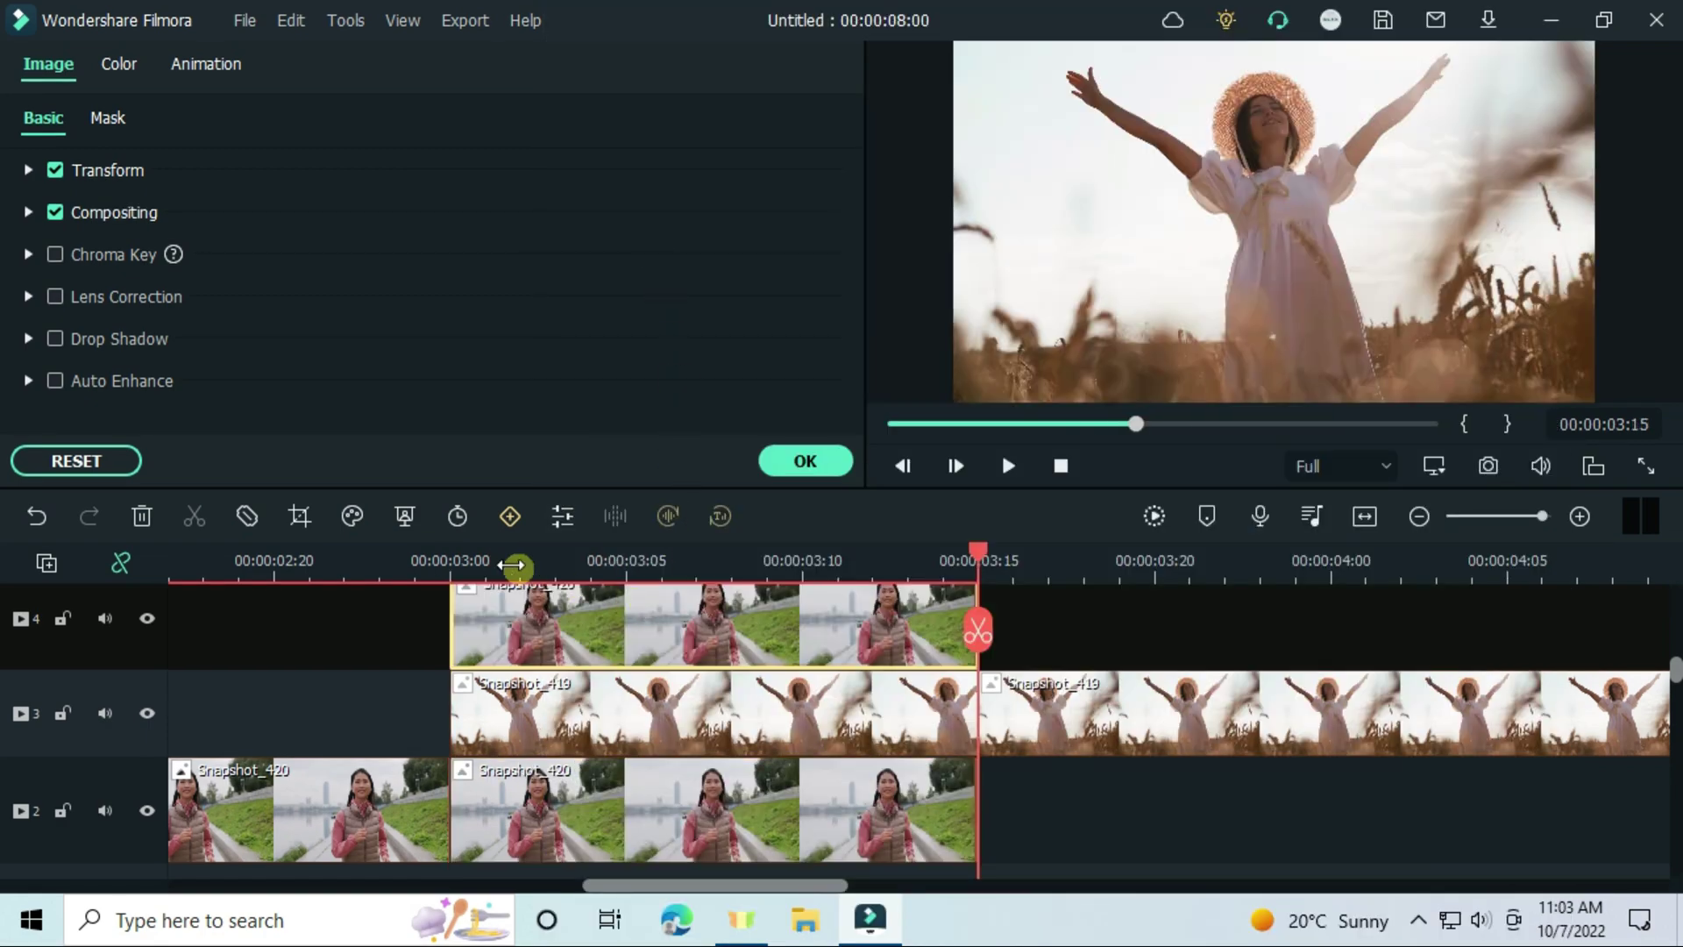
Step: Paste Snapshot_419's mask effect onto the track-4 Snapshot_420 copy and scrub from 3:03 to check it
click(447, 568)
click(552, 735)
right_click(554, 732)
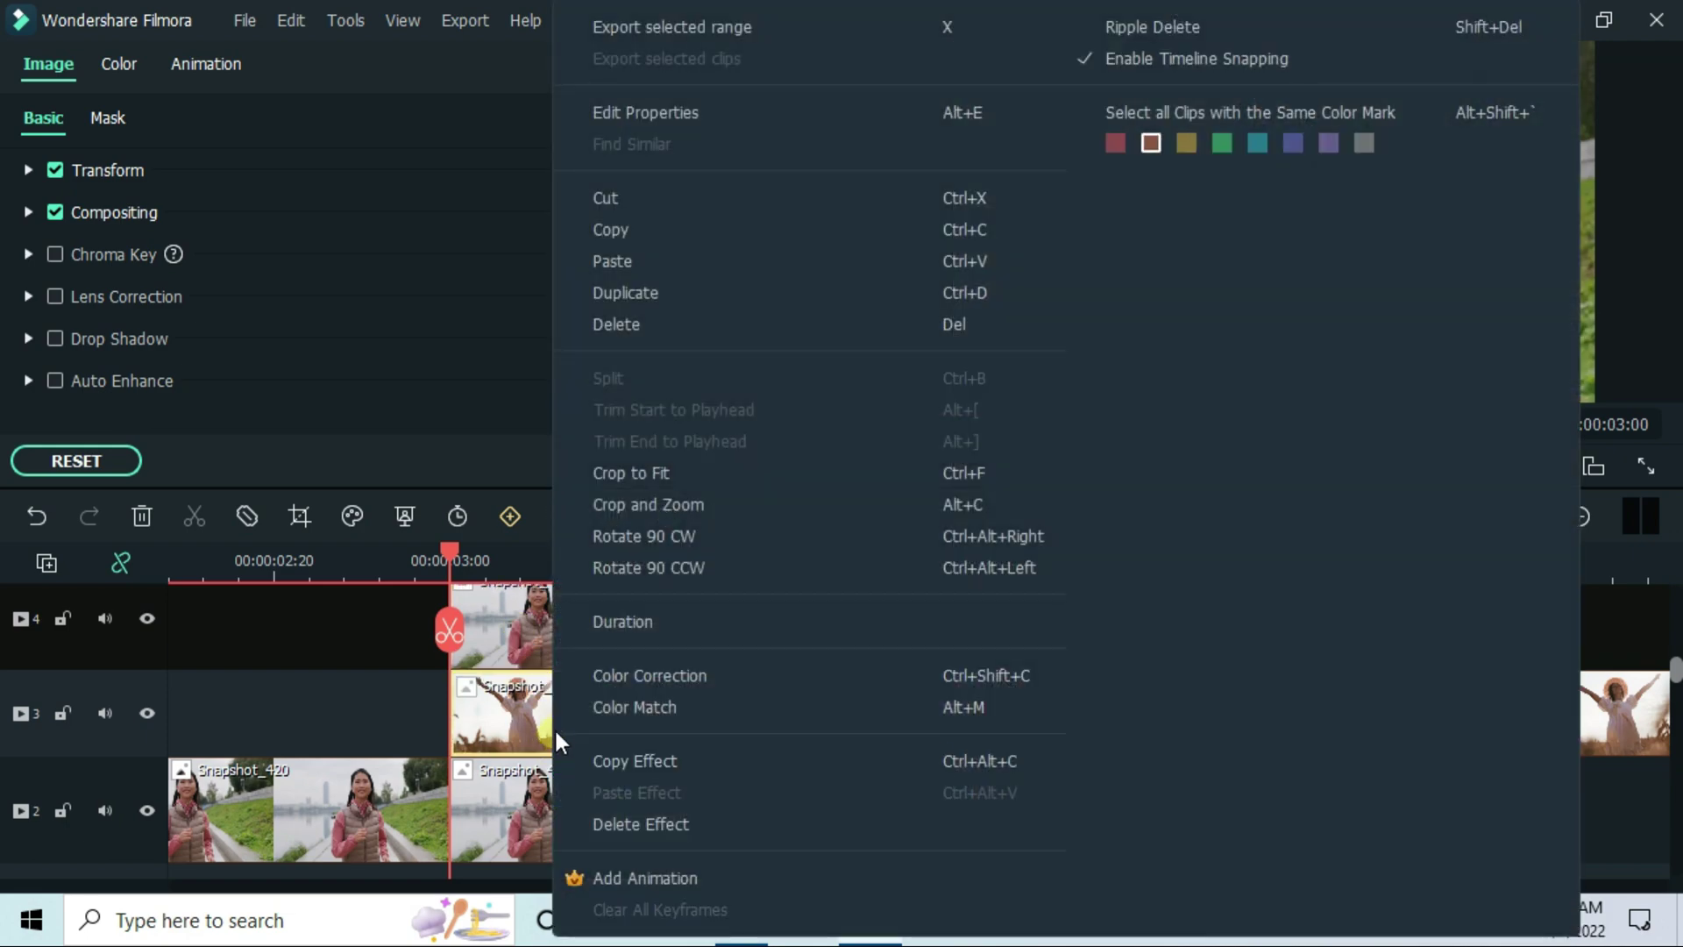
click(664, 761)
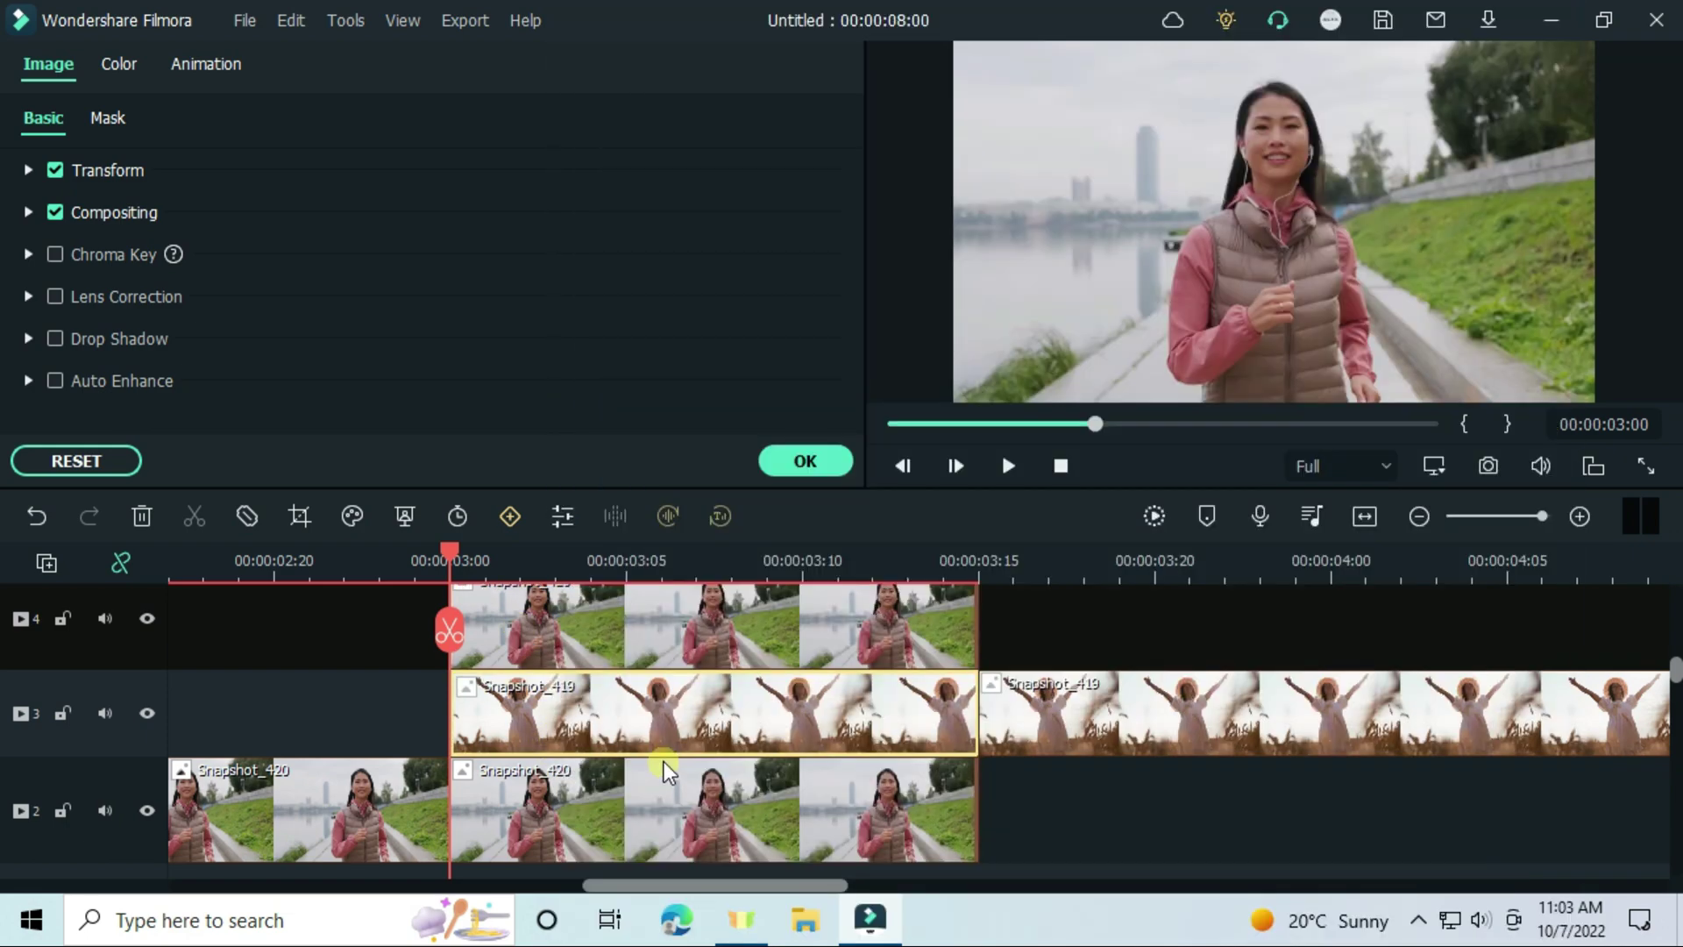
click(607, 632)
right_click(606, 633)
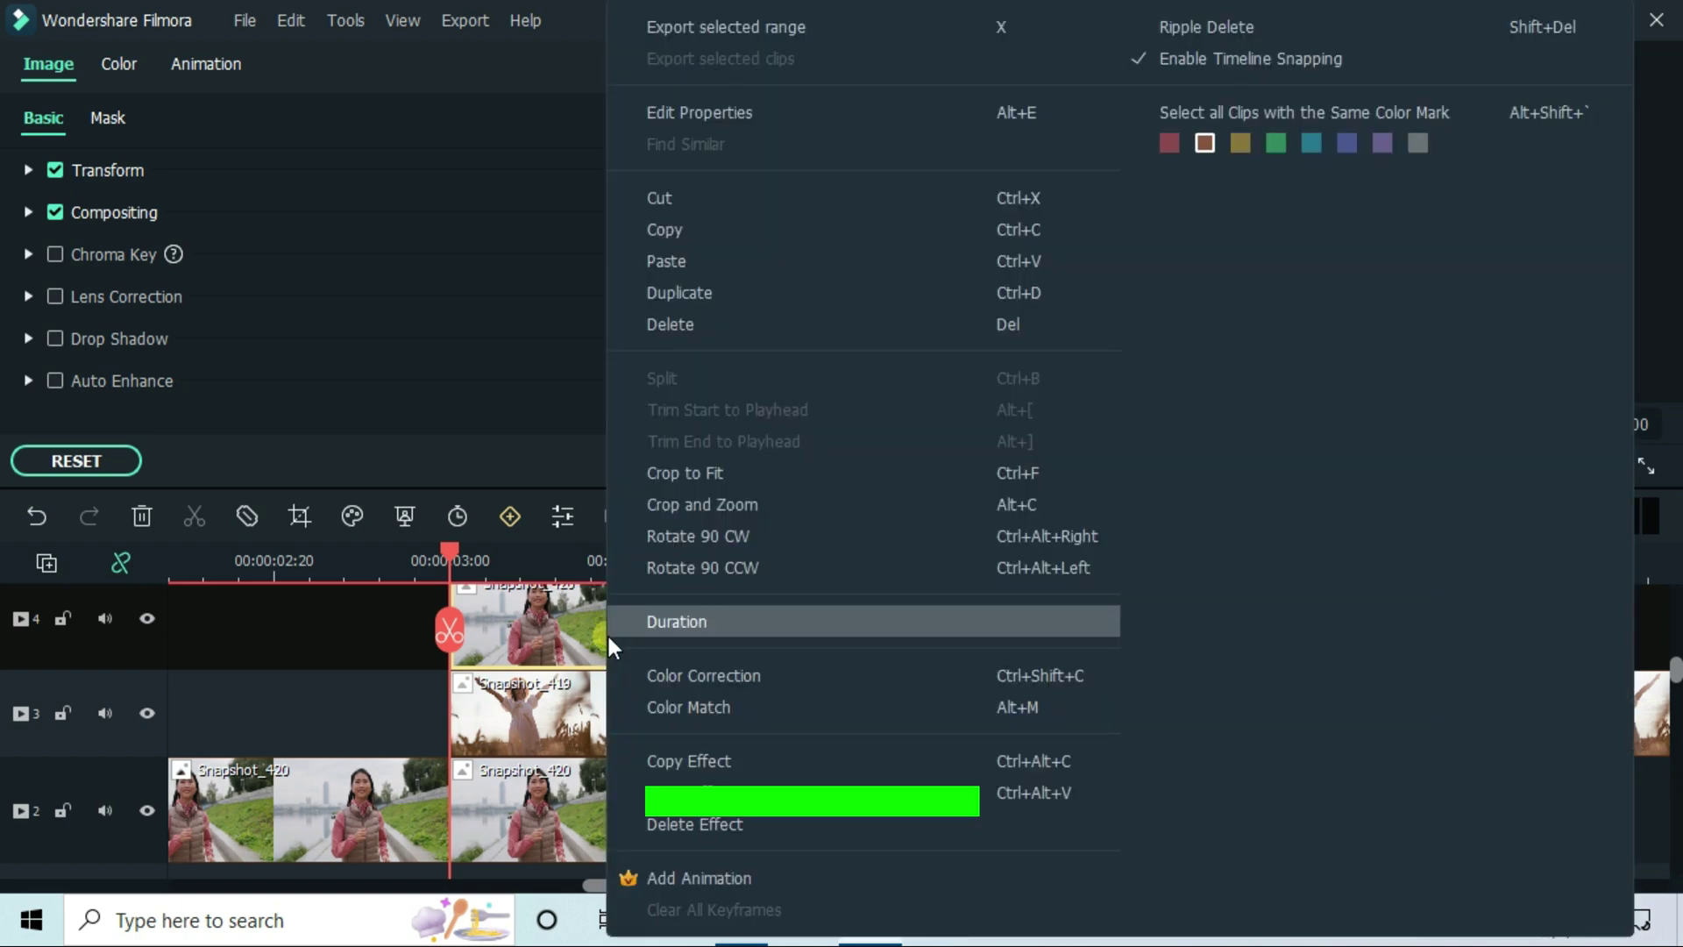
click(675, 792)
click(547, 563)
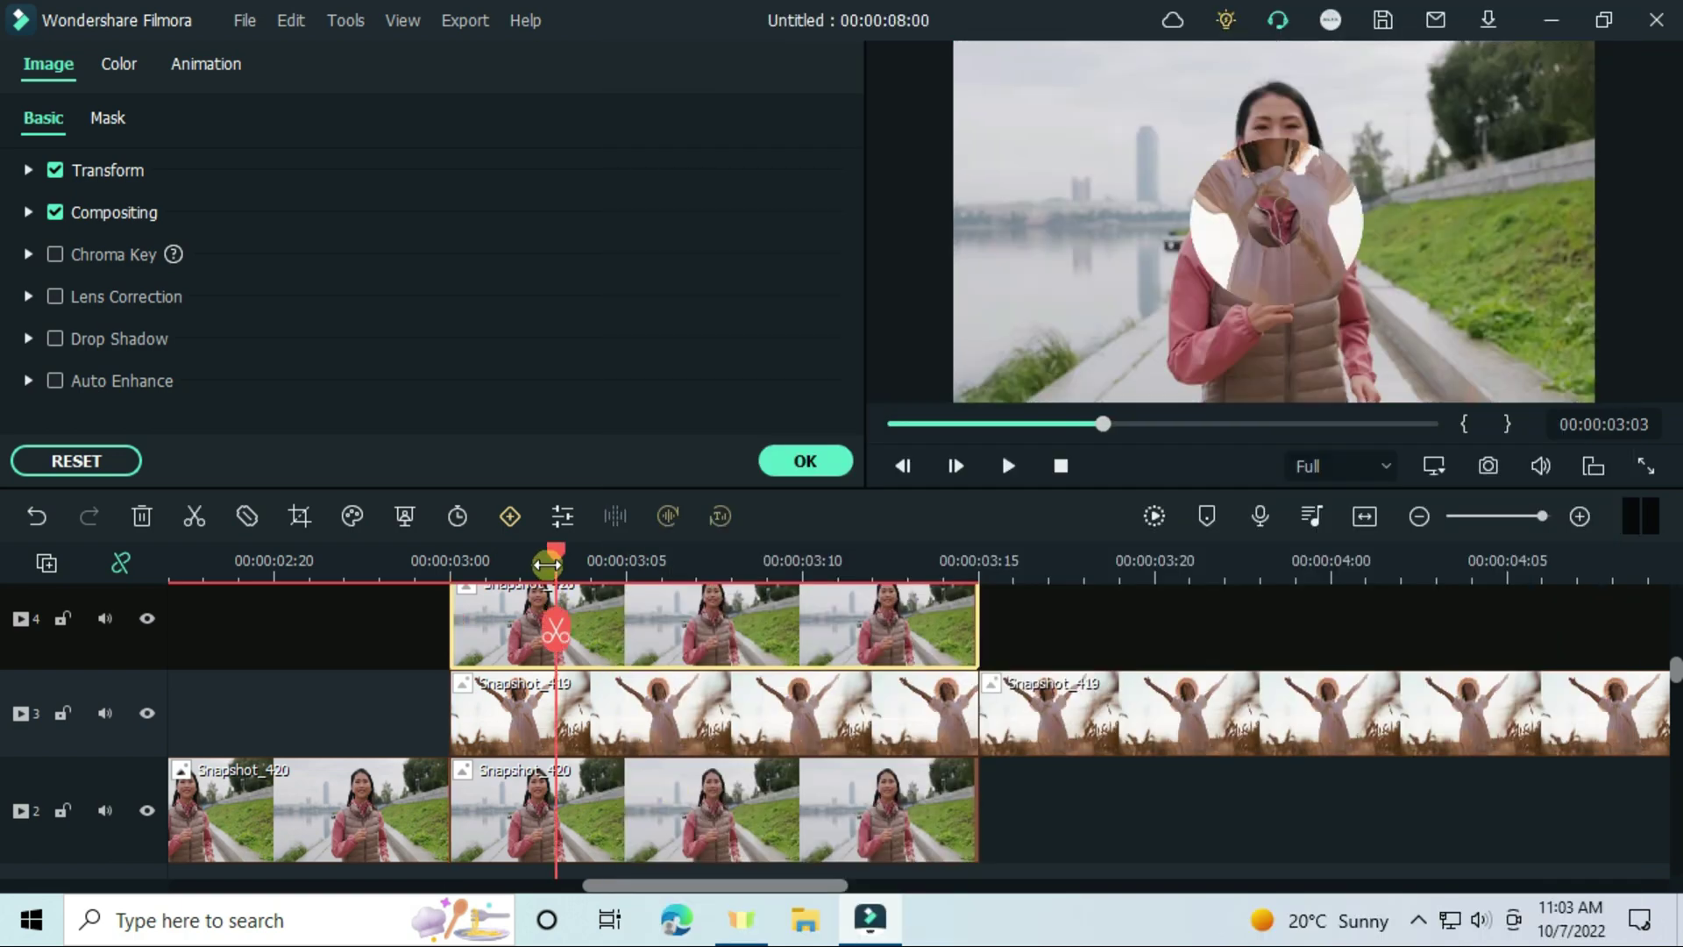
mouse_move(559, 554)
mouse_down()
mouse_move(488, 557)
mouse_move(547, 581)
mouse_up()
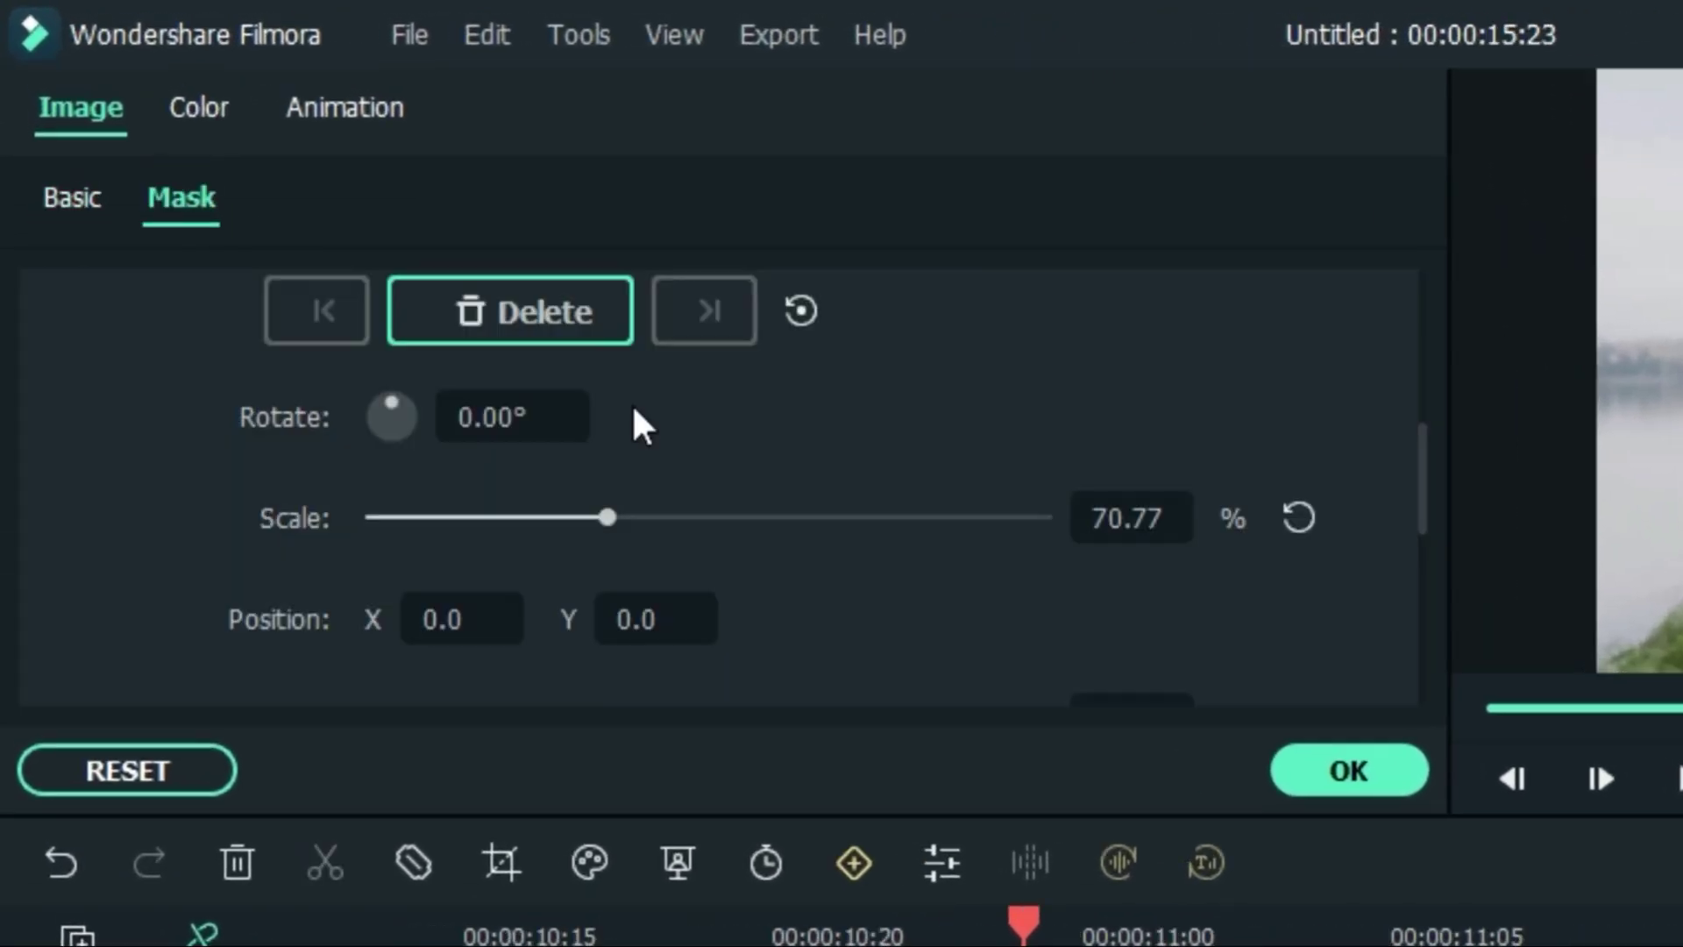
Step: At 00:00:03:10, keyframe the track-4 Snapshot_420 circle mask to 58.61% scale
scroll(633, 410, down, 3)
scroll(633, 412, up, 3)
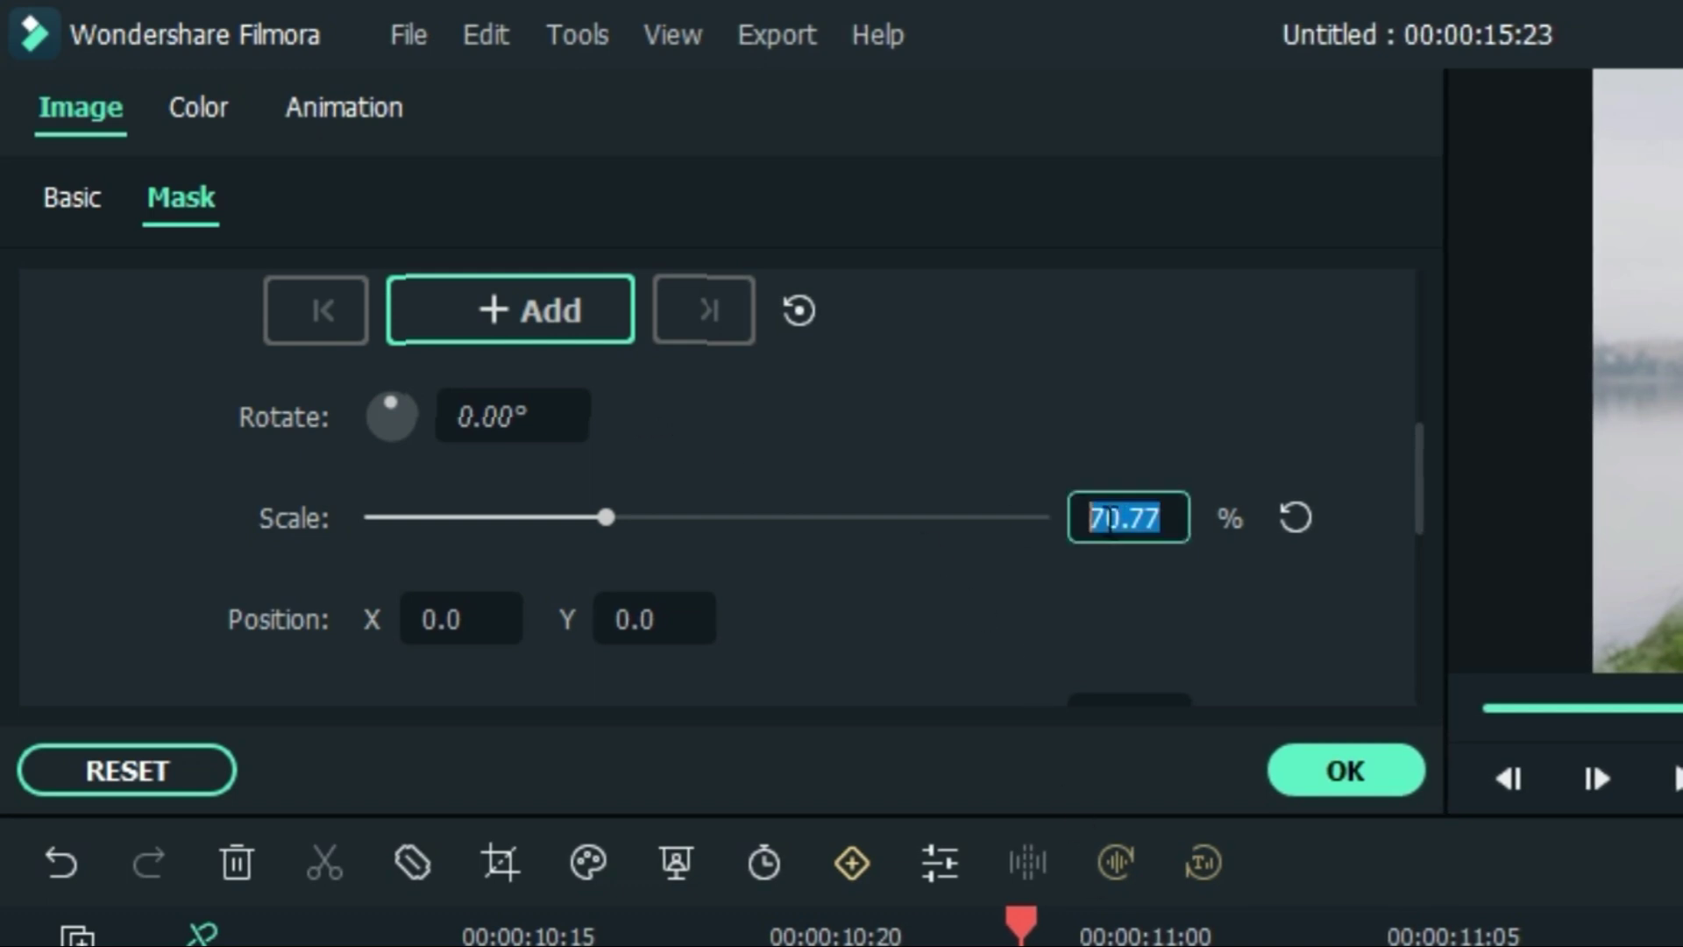
text(6.)
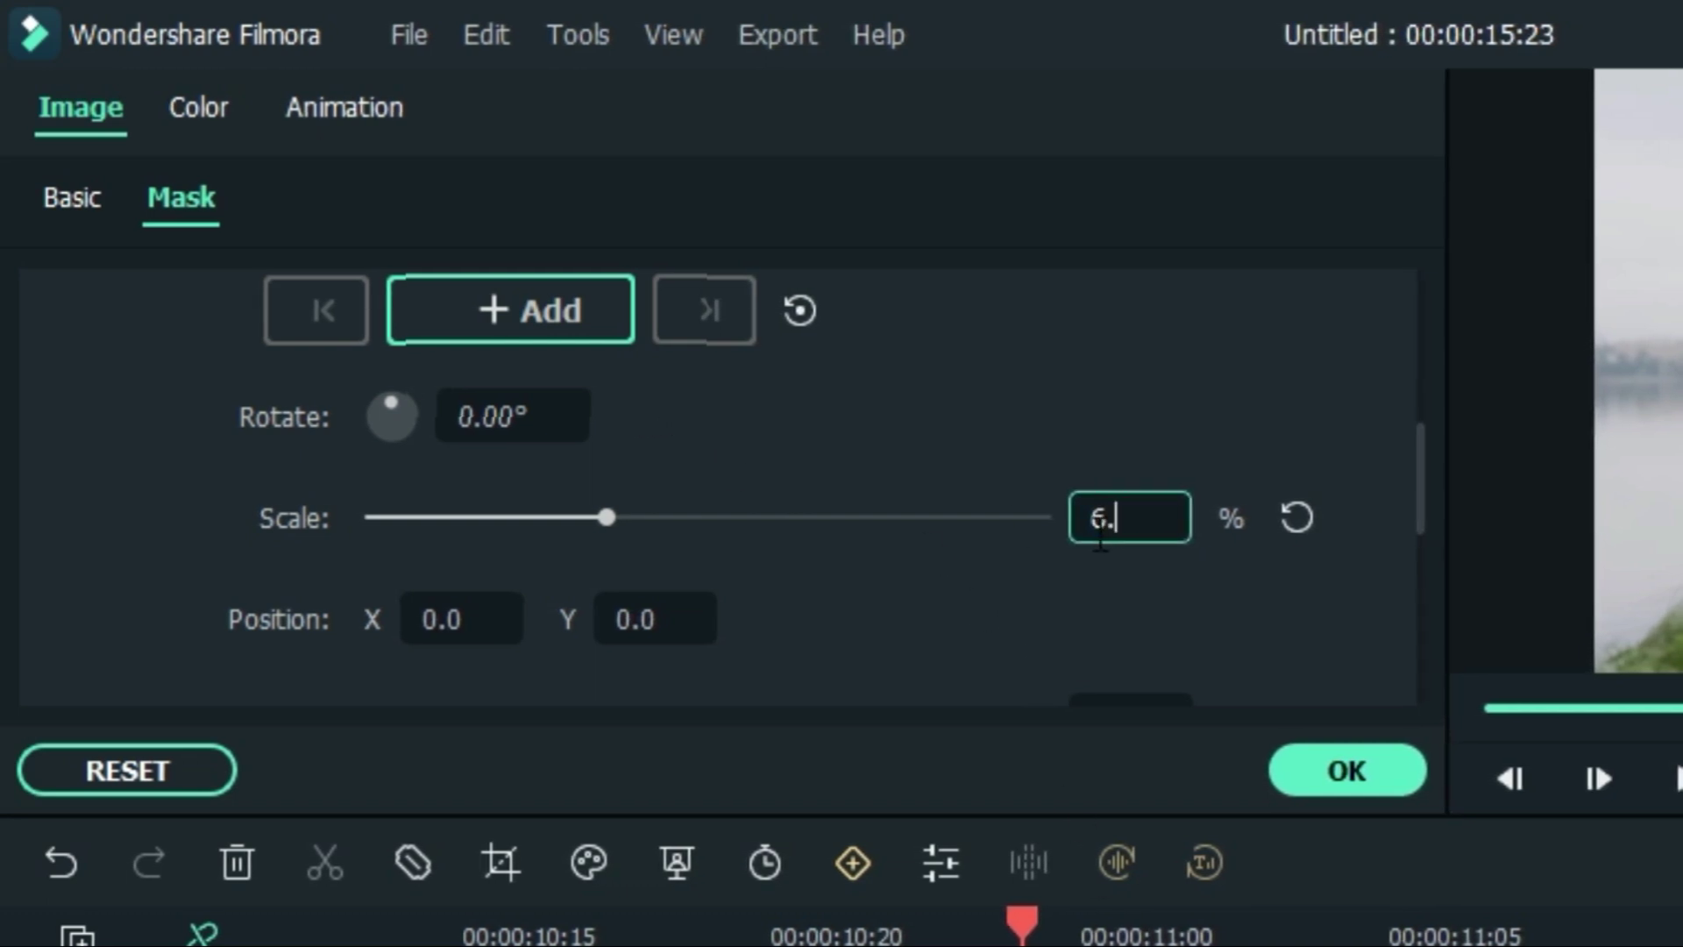
text(25)
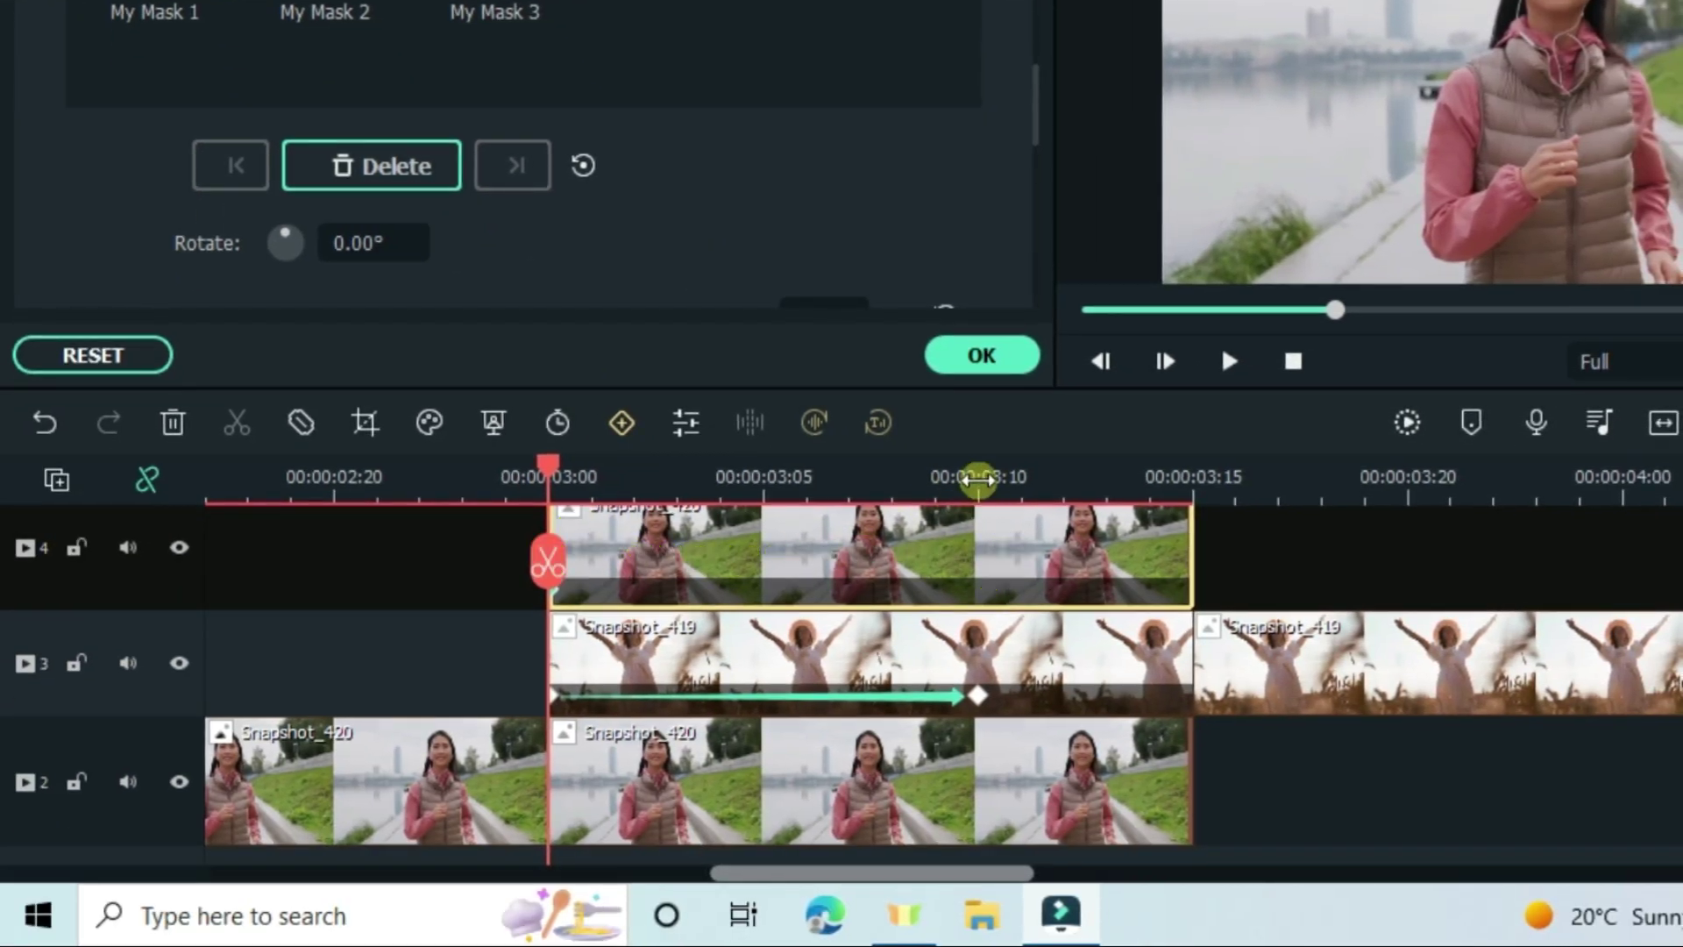
click(978, 478)
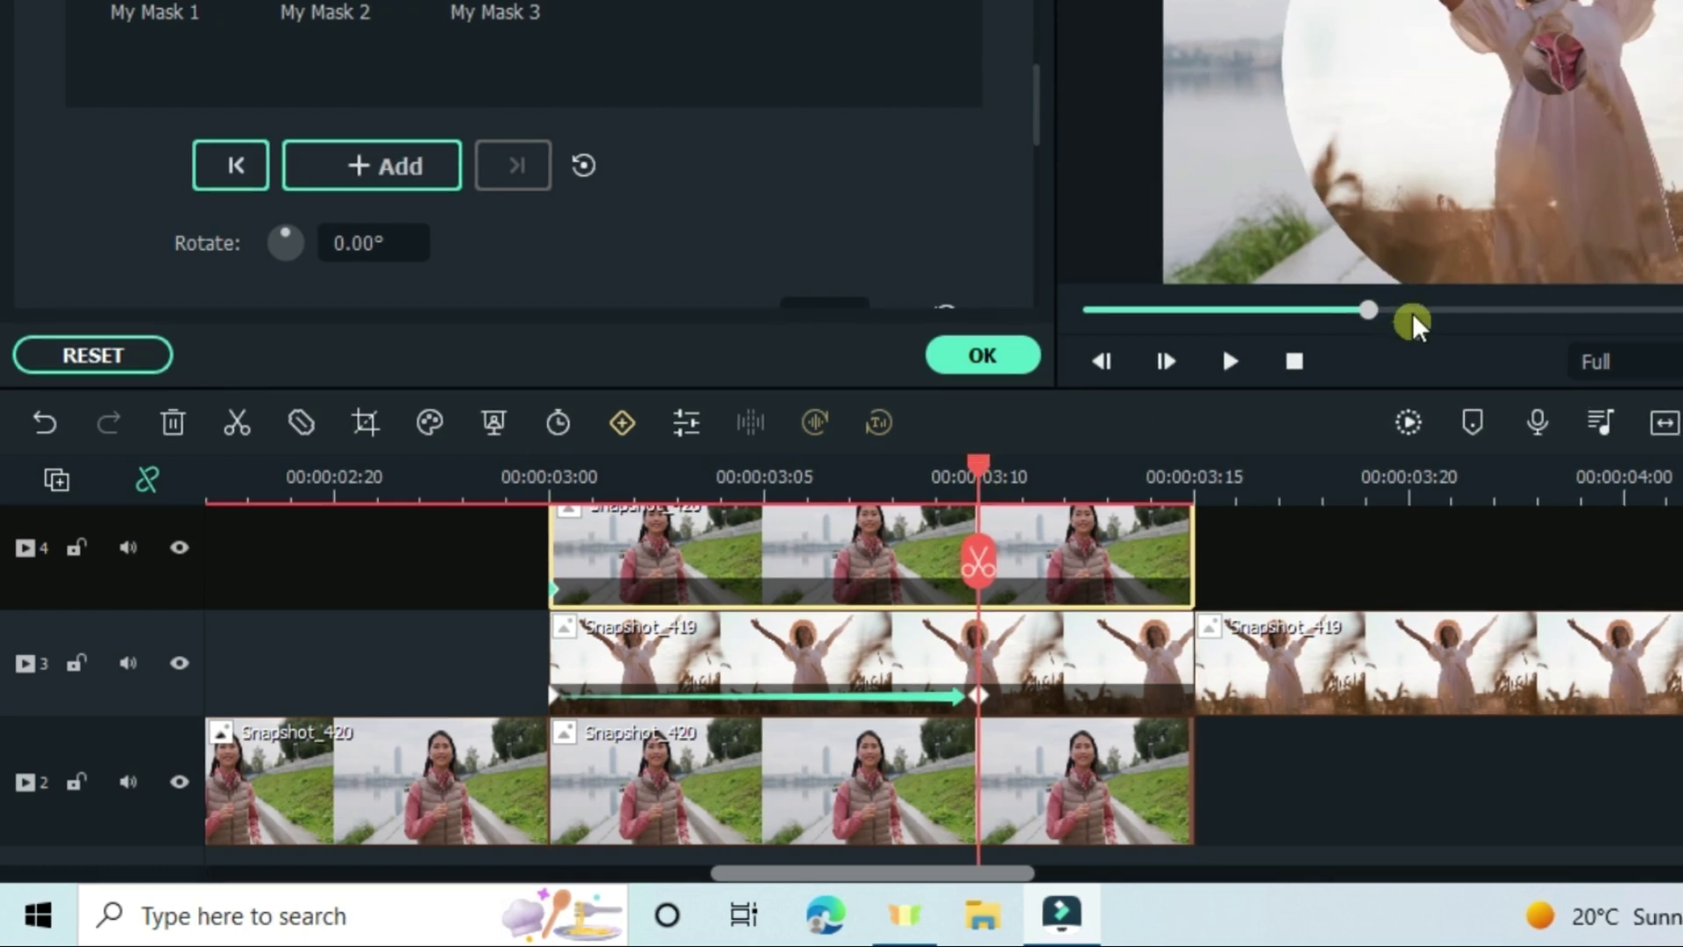
scroll(843, 113, down, 2)
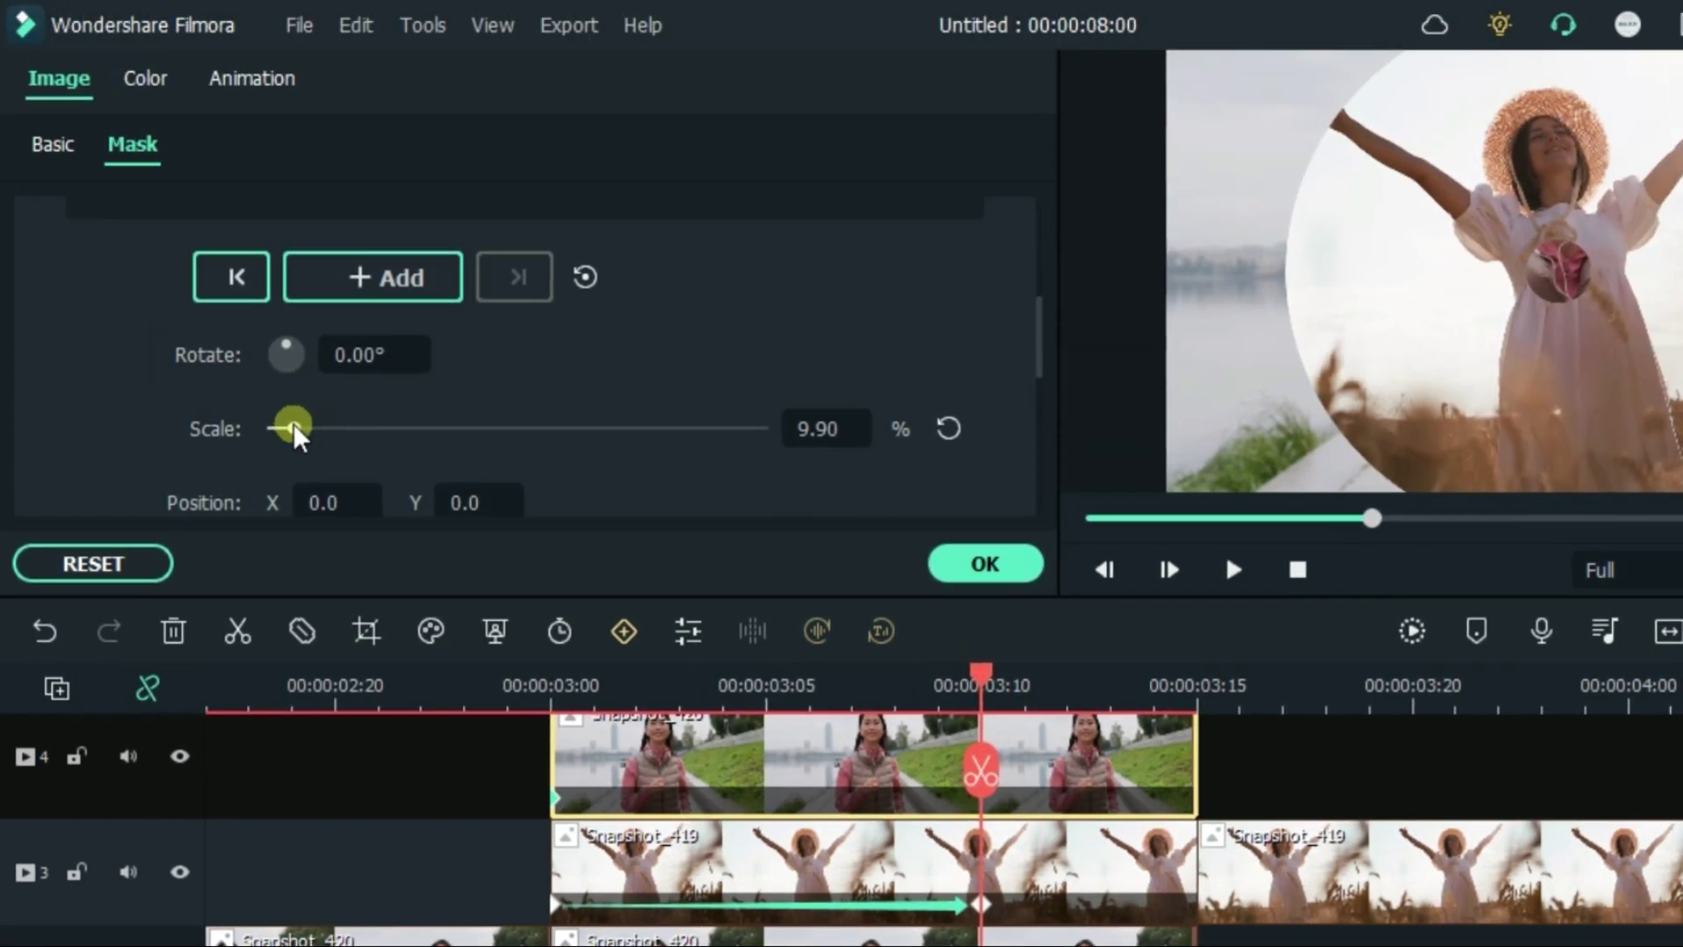
drag(317, 367, 403, 396)
drag(403, 463, 418, 474)
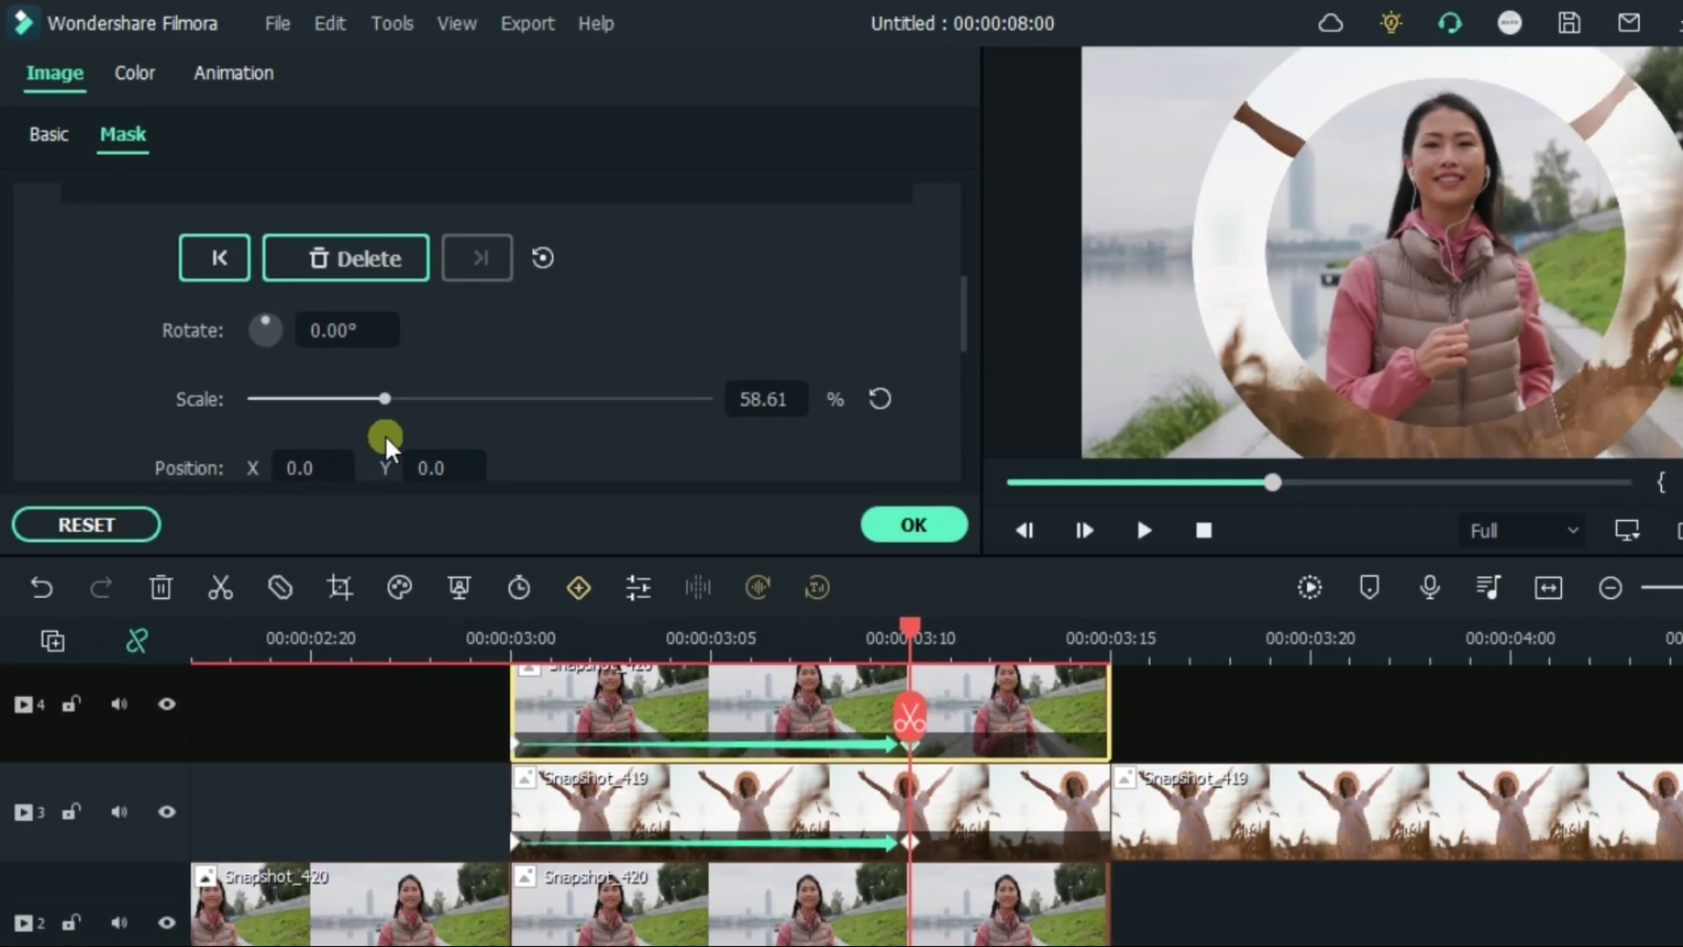
scroll(162, 704, down, 2)
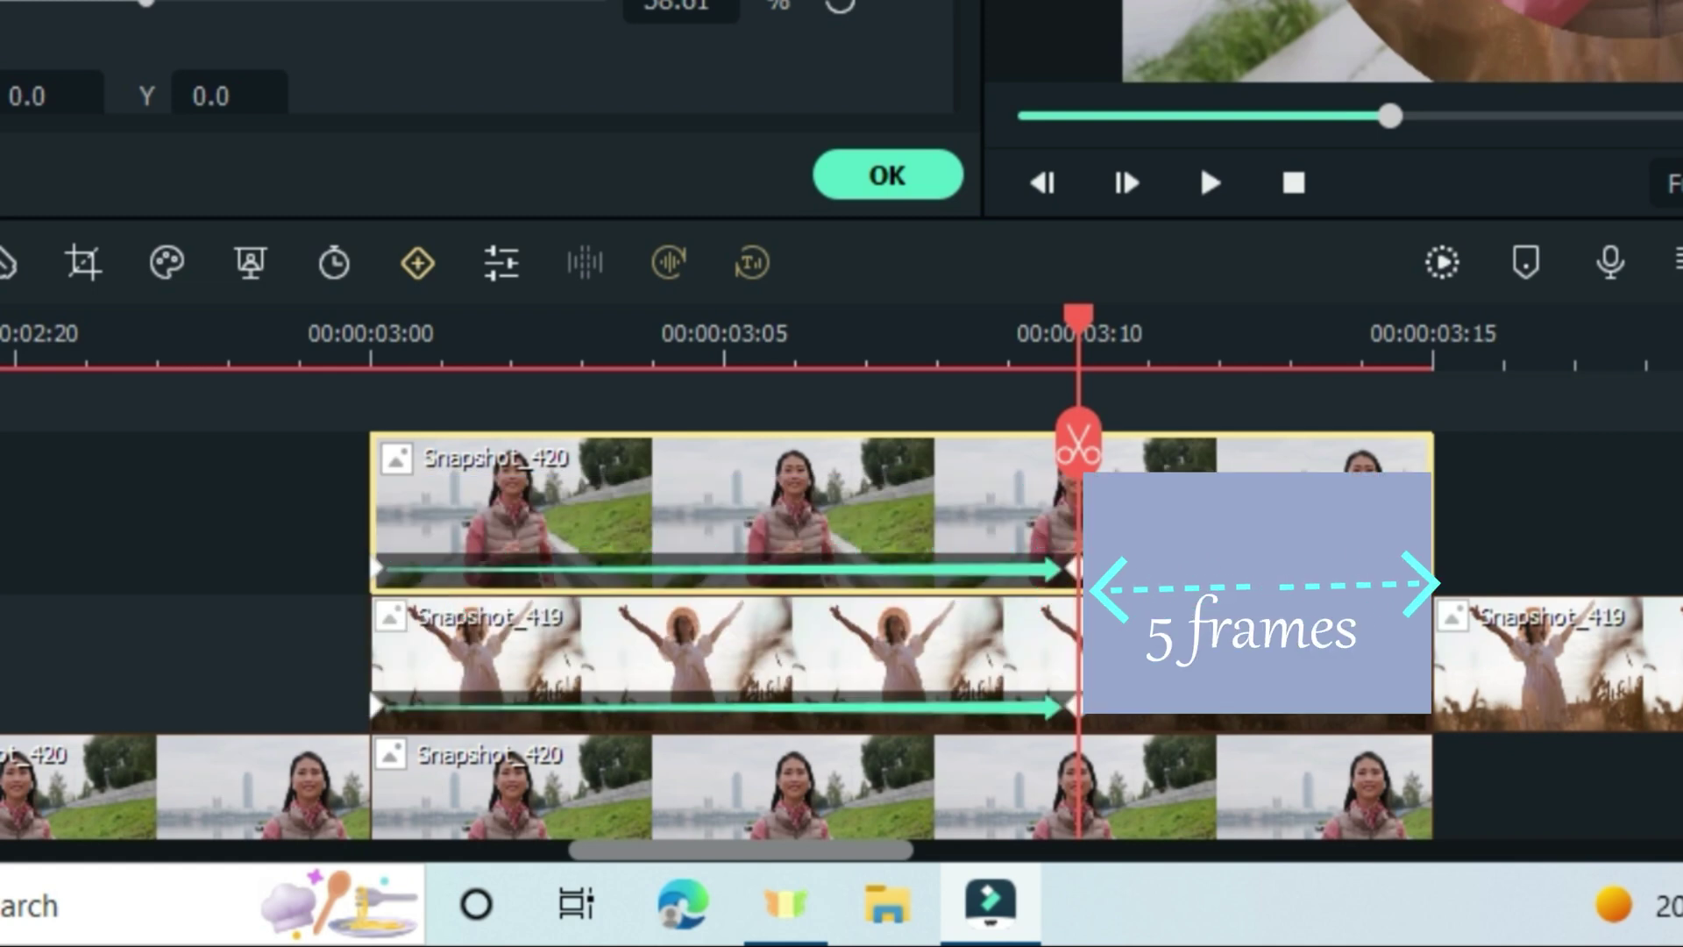
Step: Split Snapshot_419 at 3:10 and paste a copy of its 3:10–3:15 tail onto track 5
click(1239, 669)
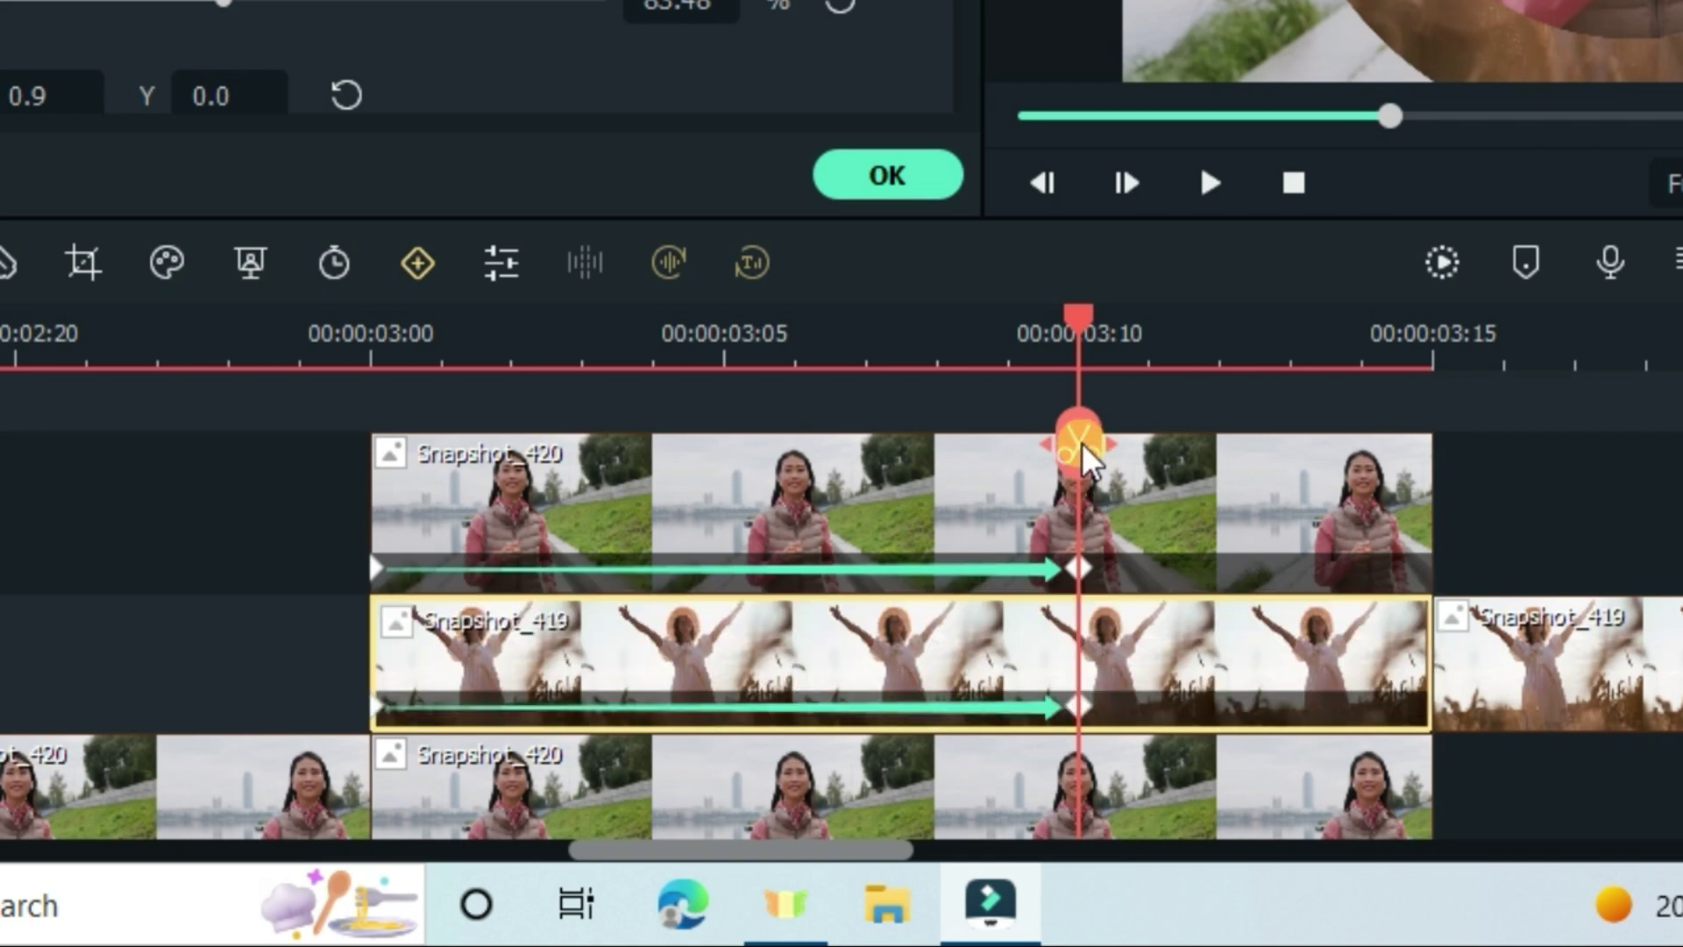
click(1082, 444)
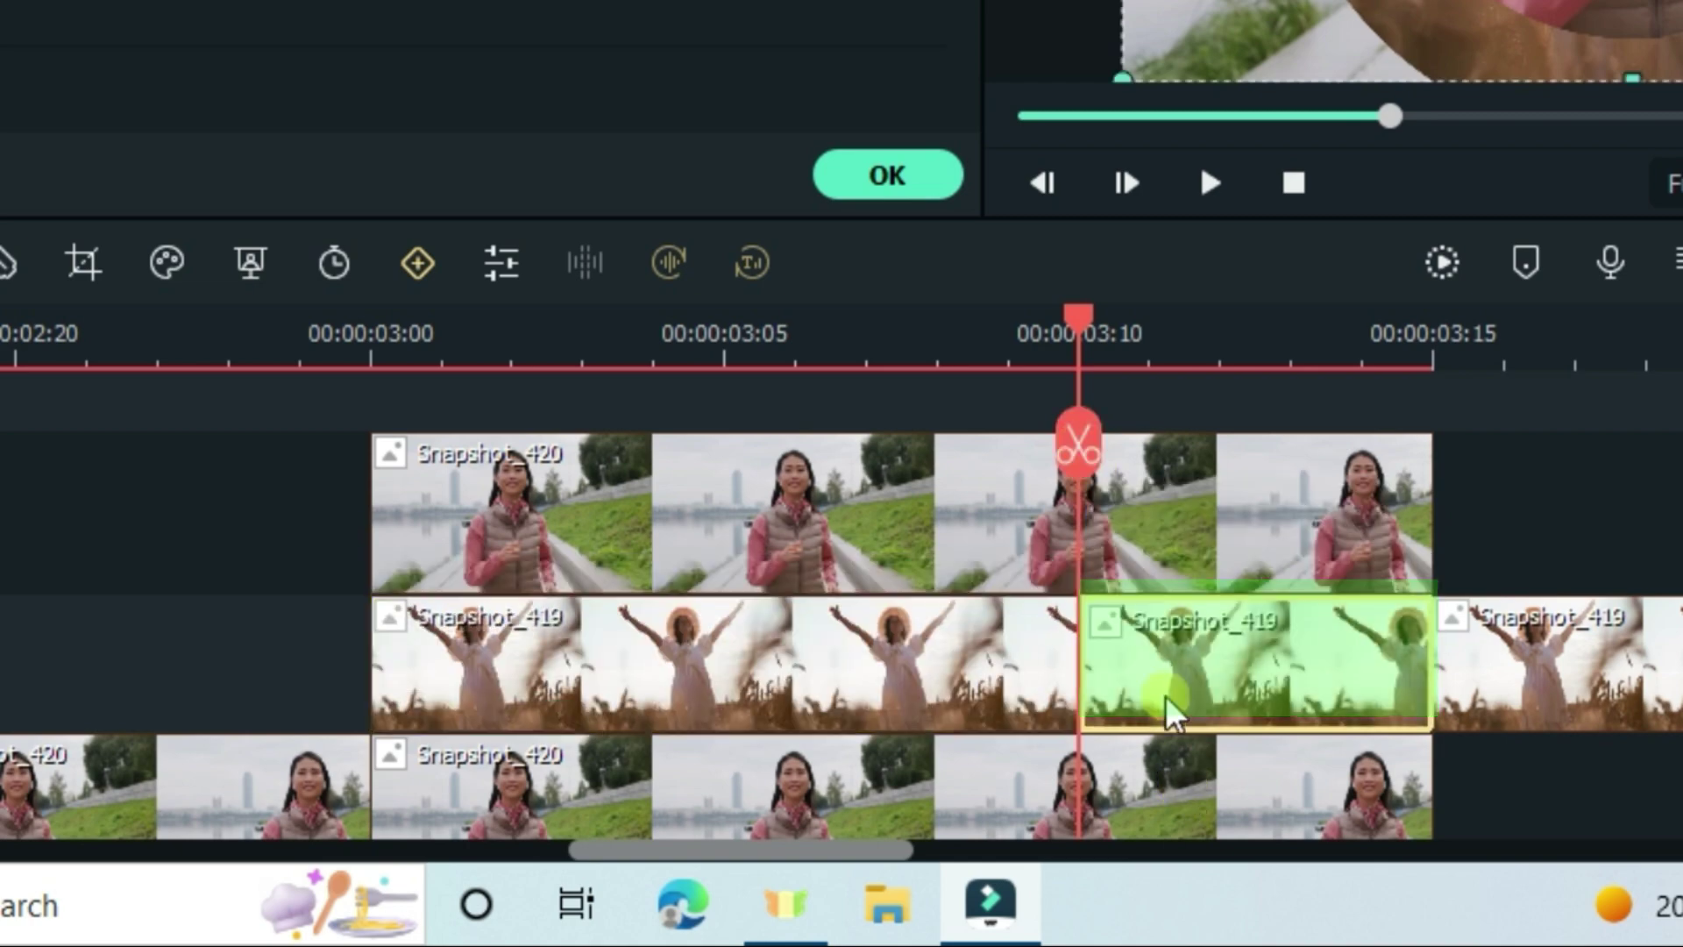
right_click(1167, 681)
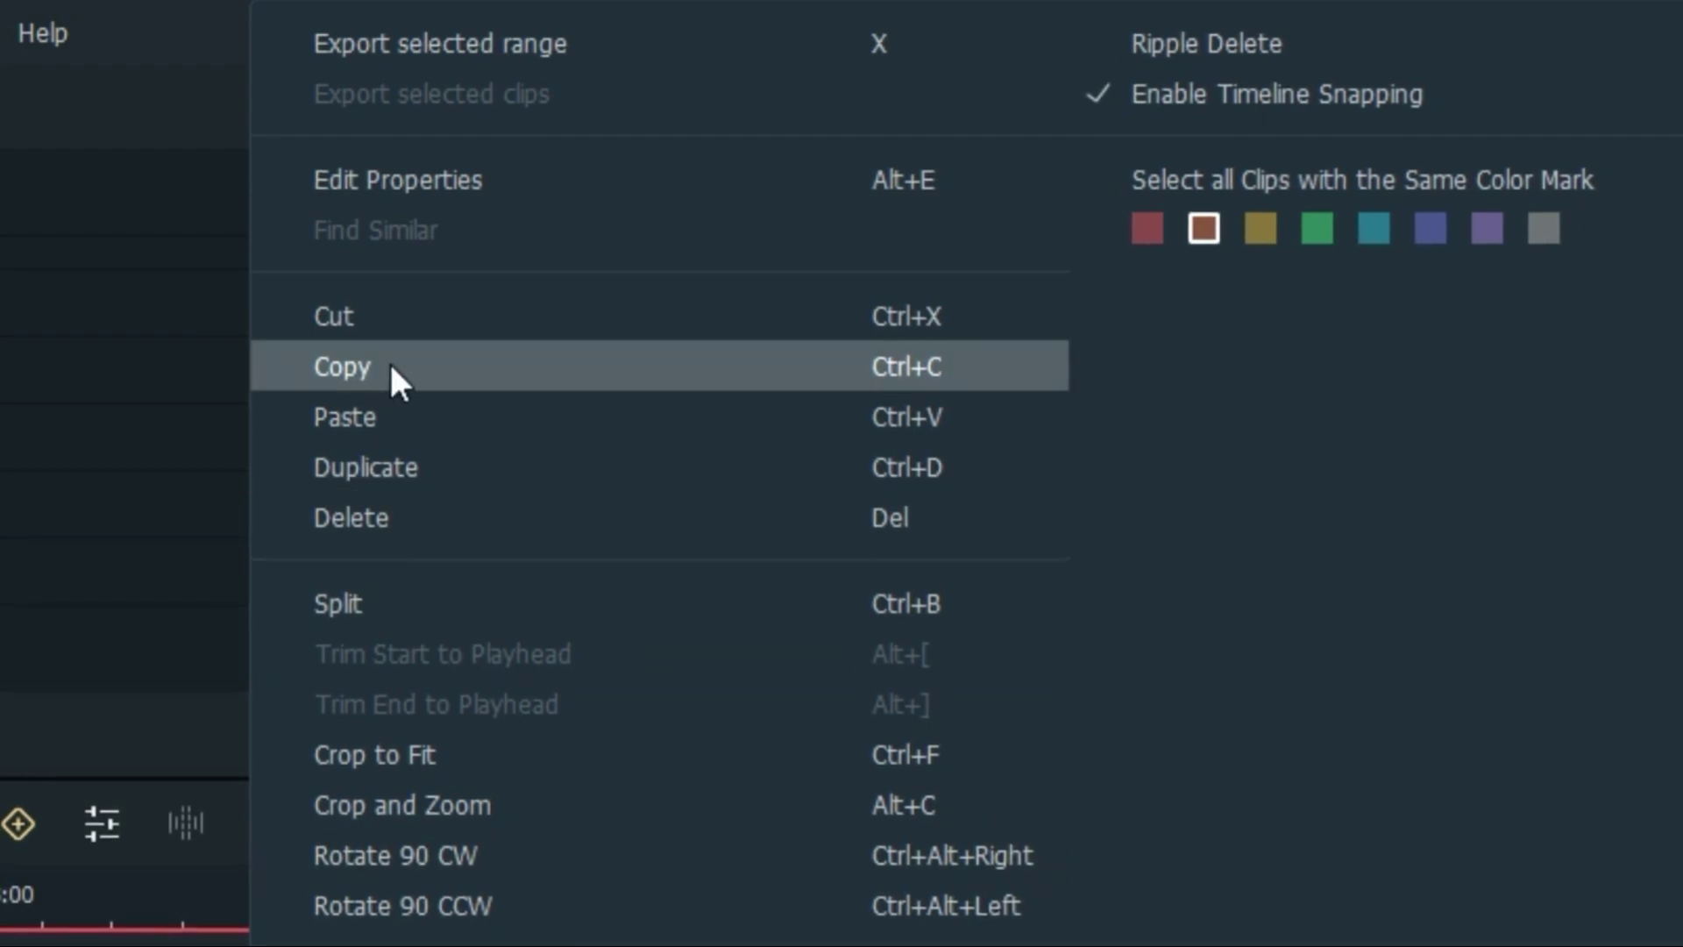
click(389, 367)
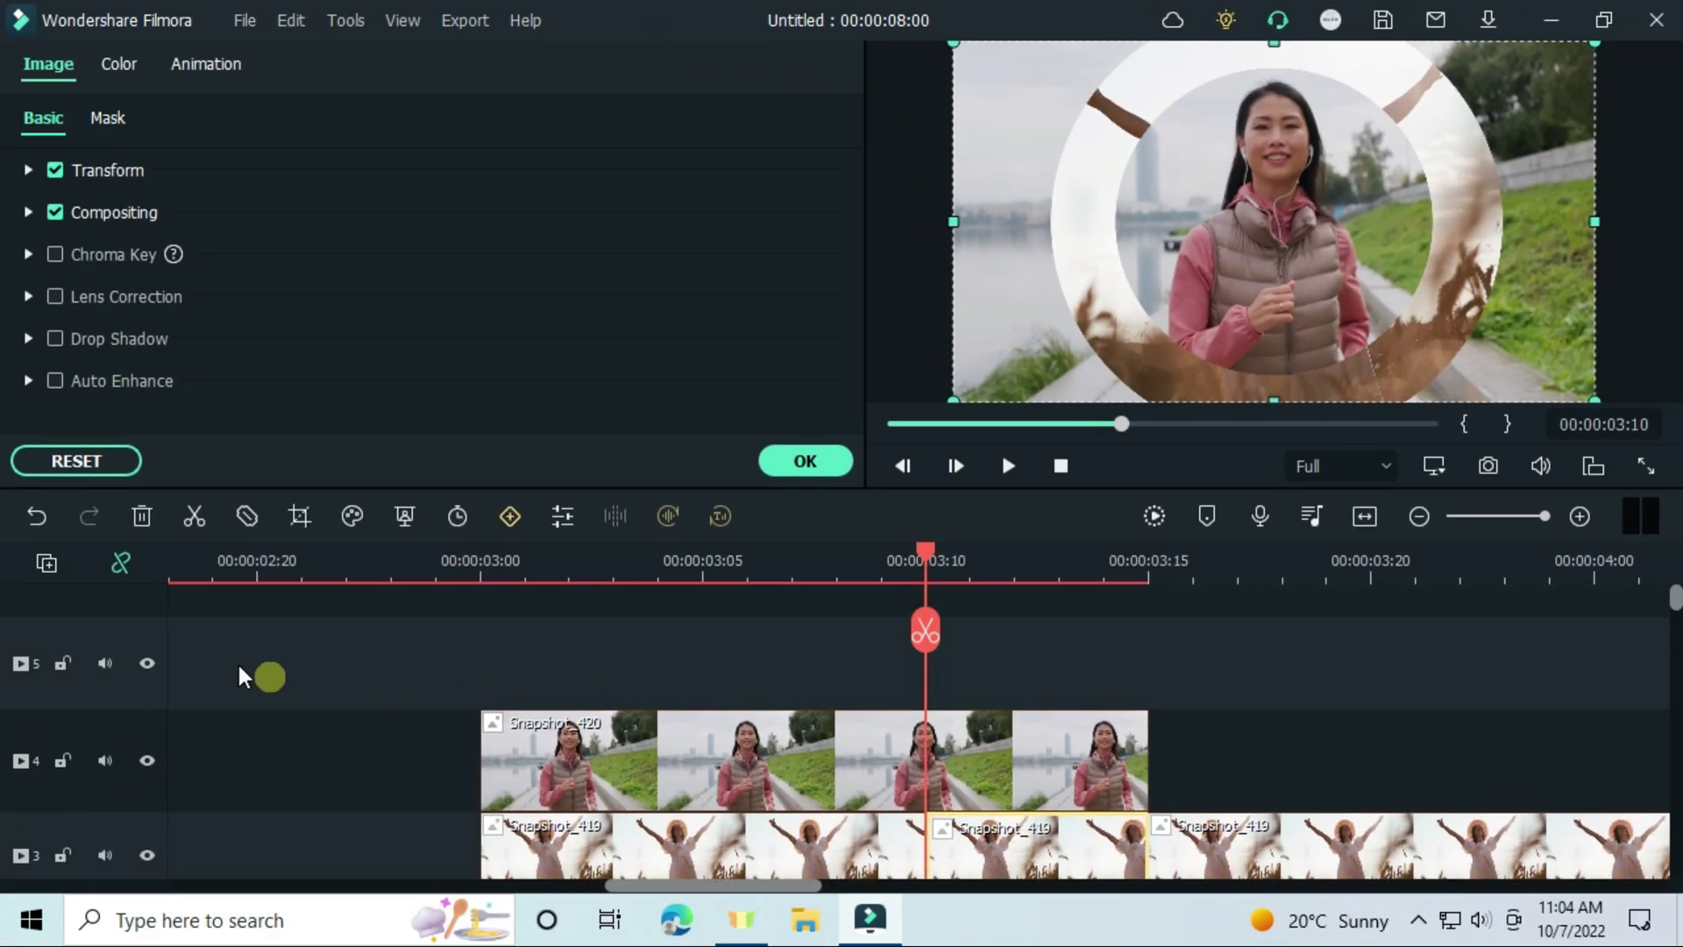
right_click(1026, 675)
click(759, 261)
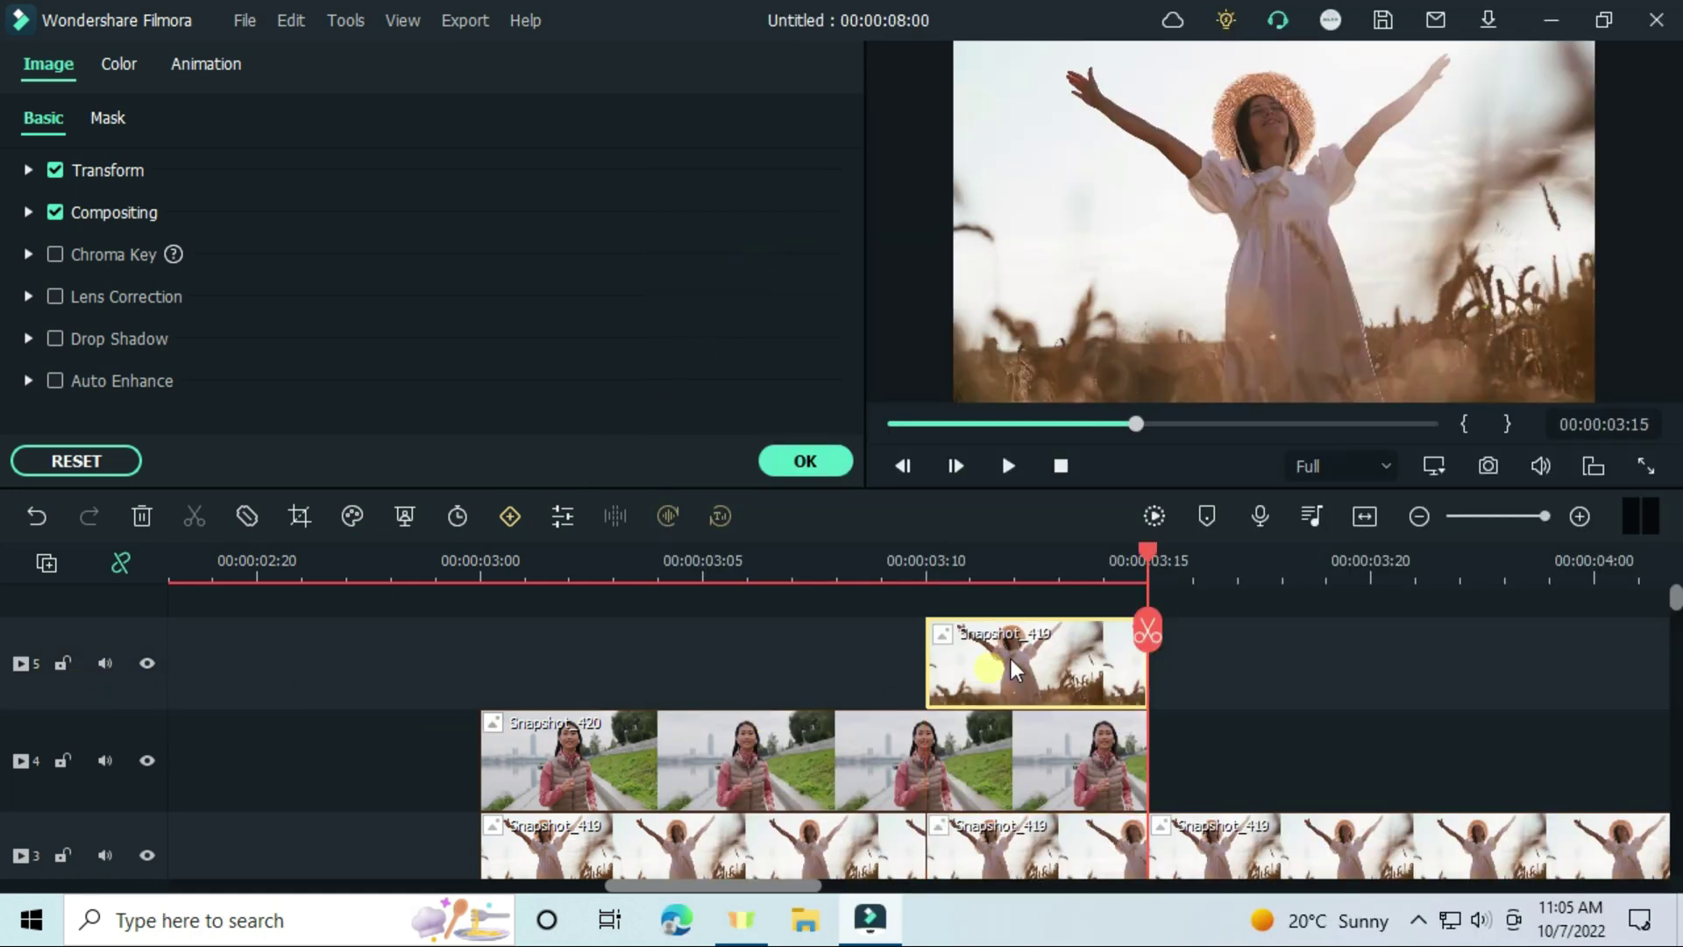
Step: Move the playhead to 3:15, the end of the track 3 tail clip
click(927, 579)
scroll(1087, 651, down, 2)
drag(1087, 652, 1012, 714)
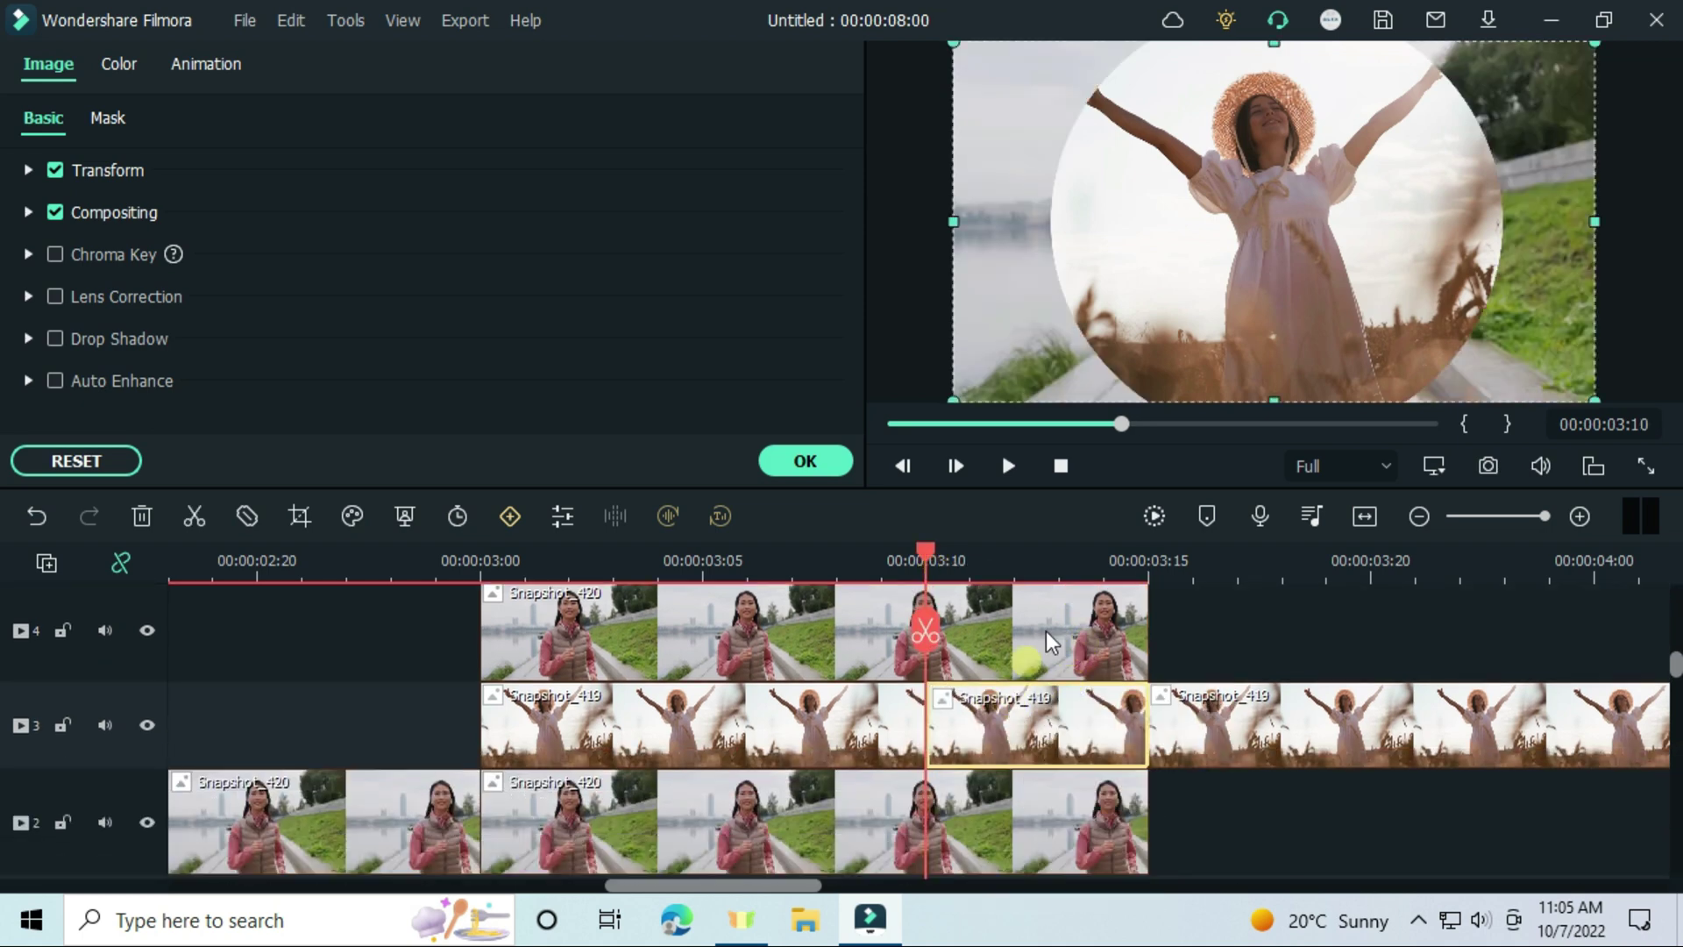
drag(935, 558, 1148, 558)
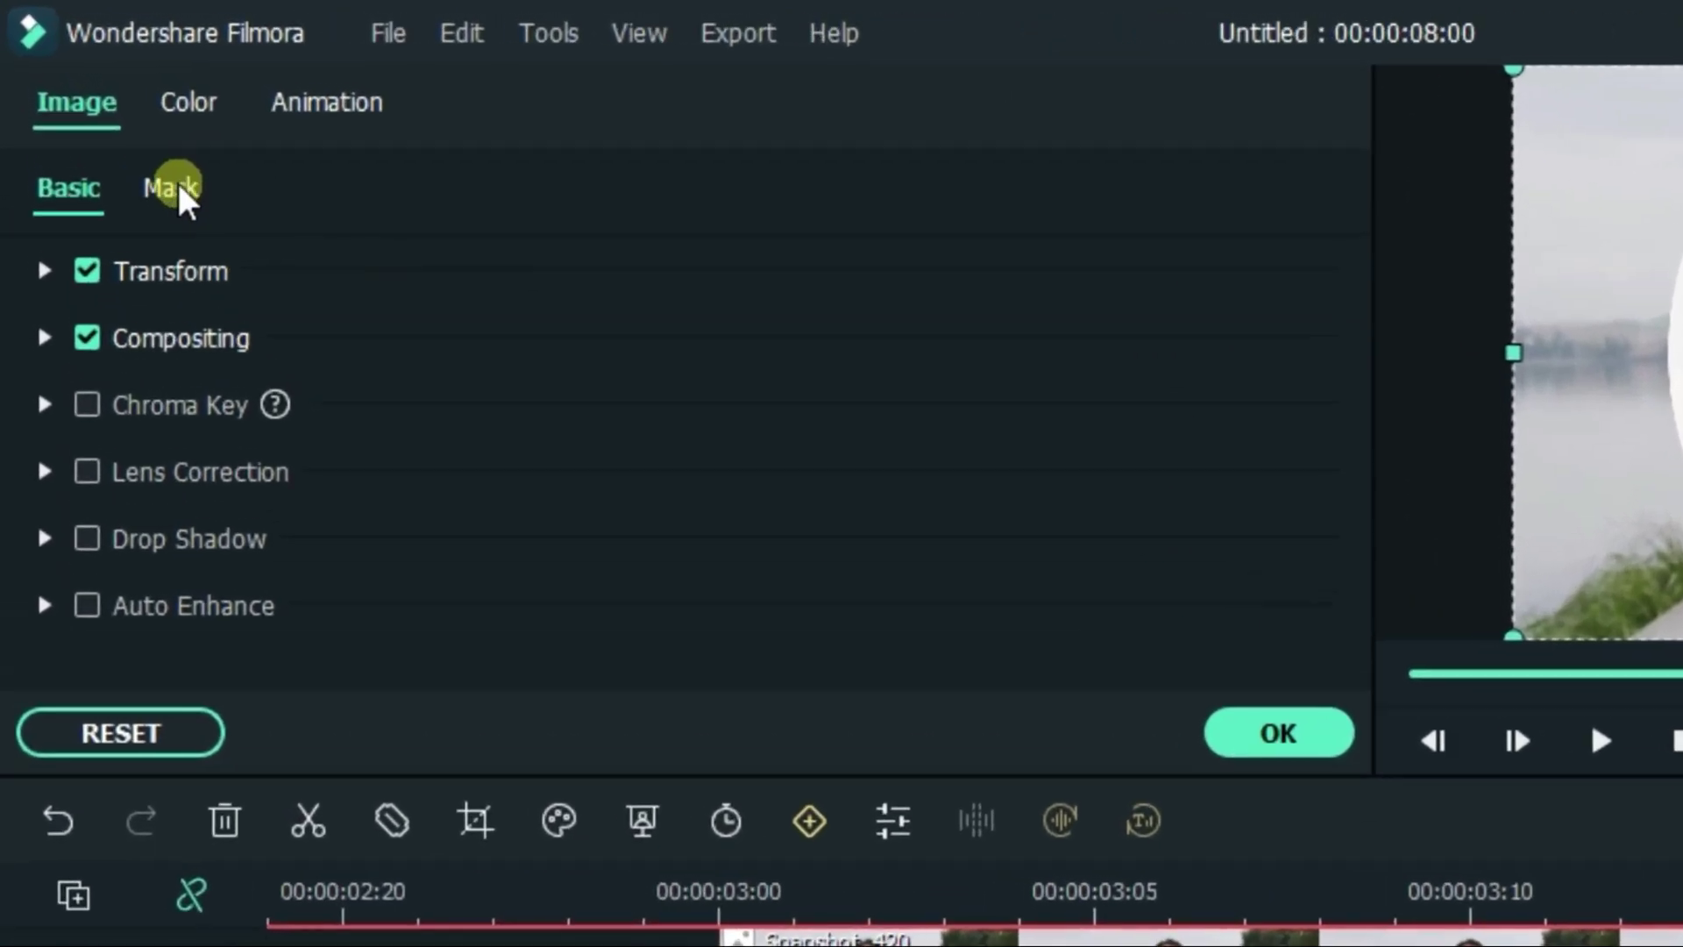
Step: Keyframe the tail's circle mask at 150.90% scale at 3:15 and confirm
click(108, 117)
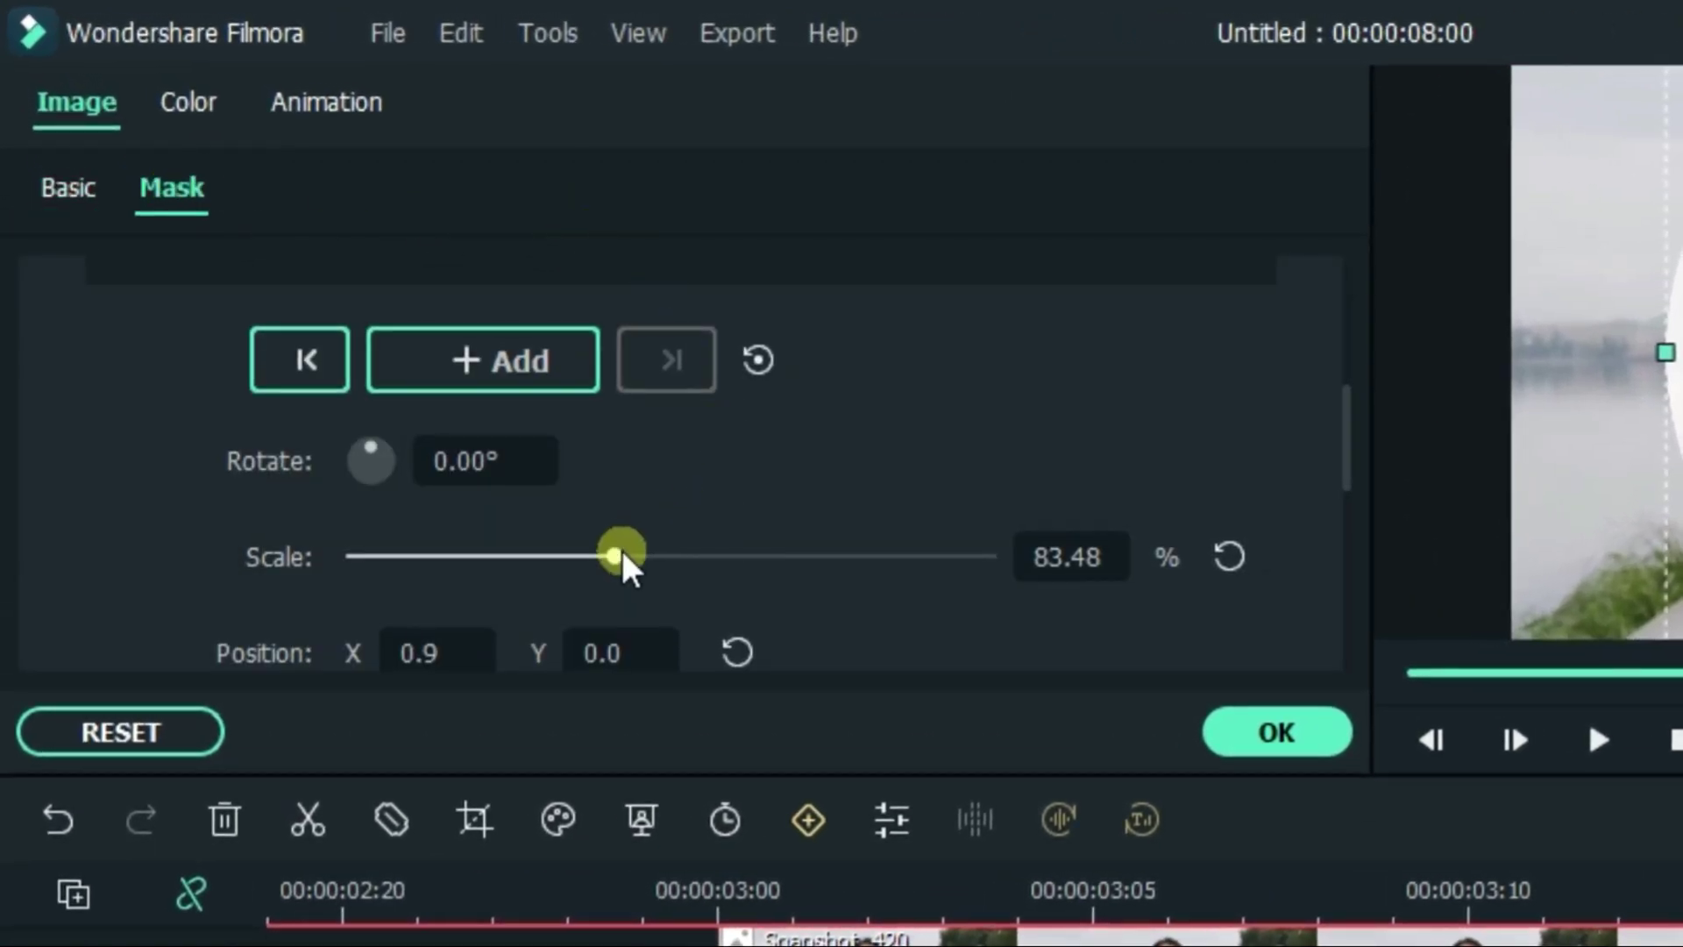
drag(623, 552, 794, 558)
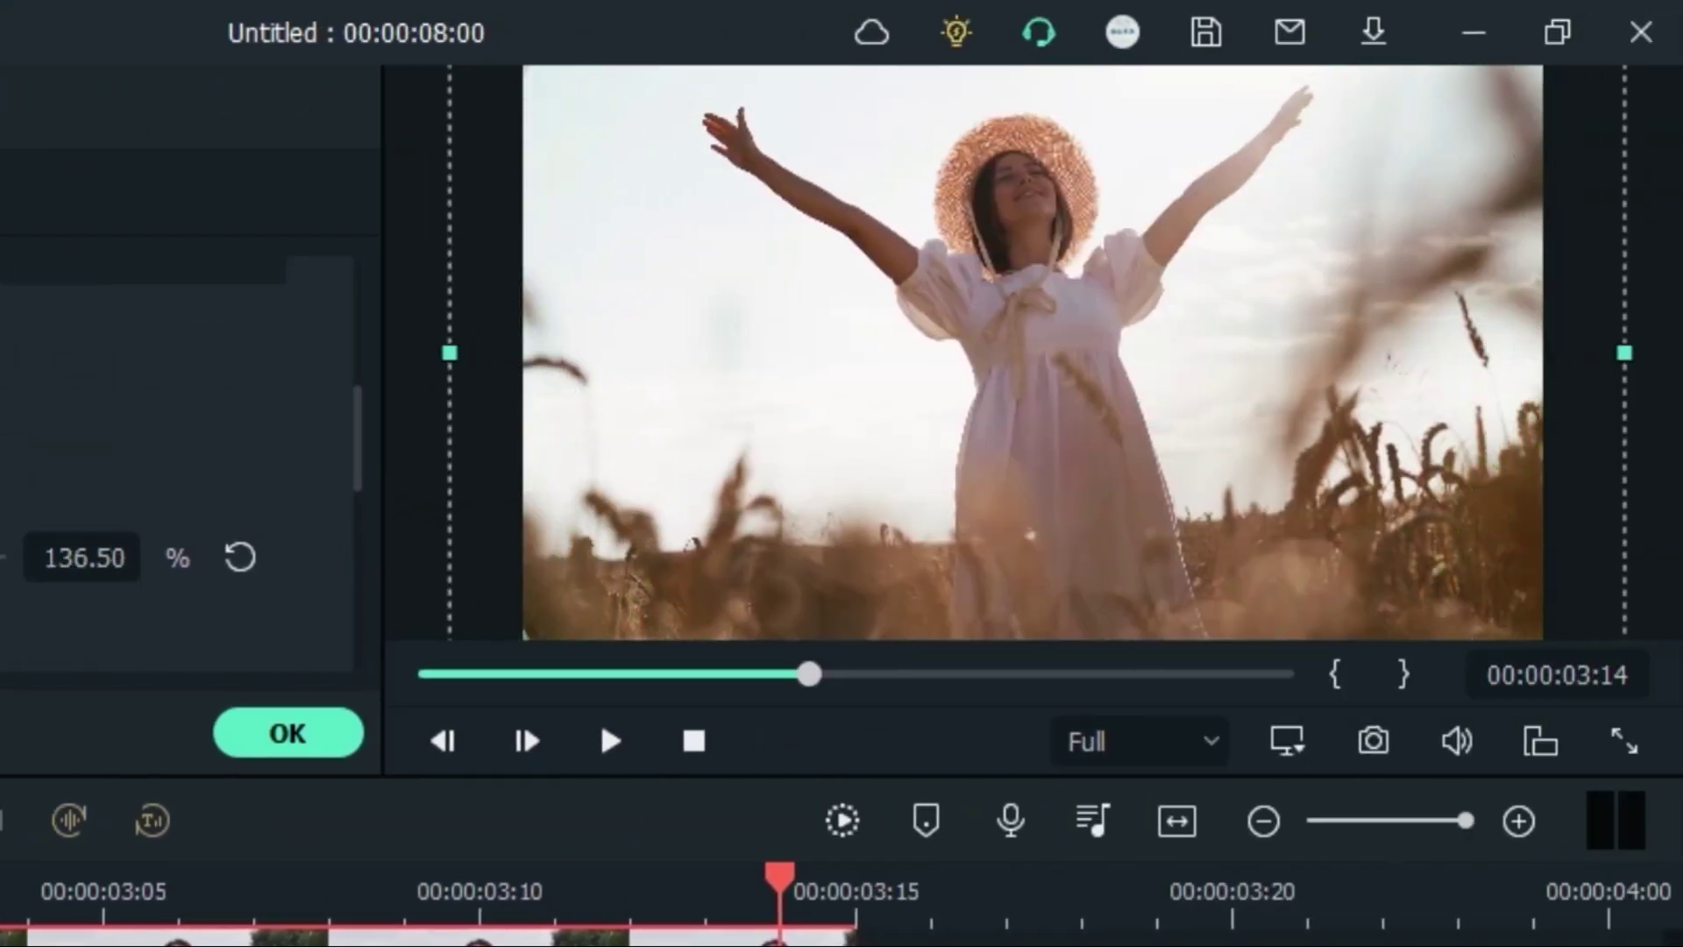
drag(0, 557, 0, 557)
scroll(1151, 769, up, 1)
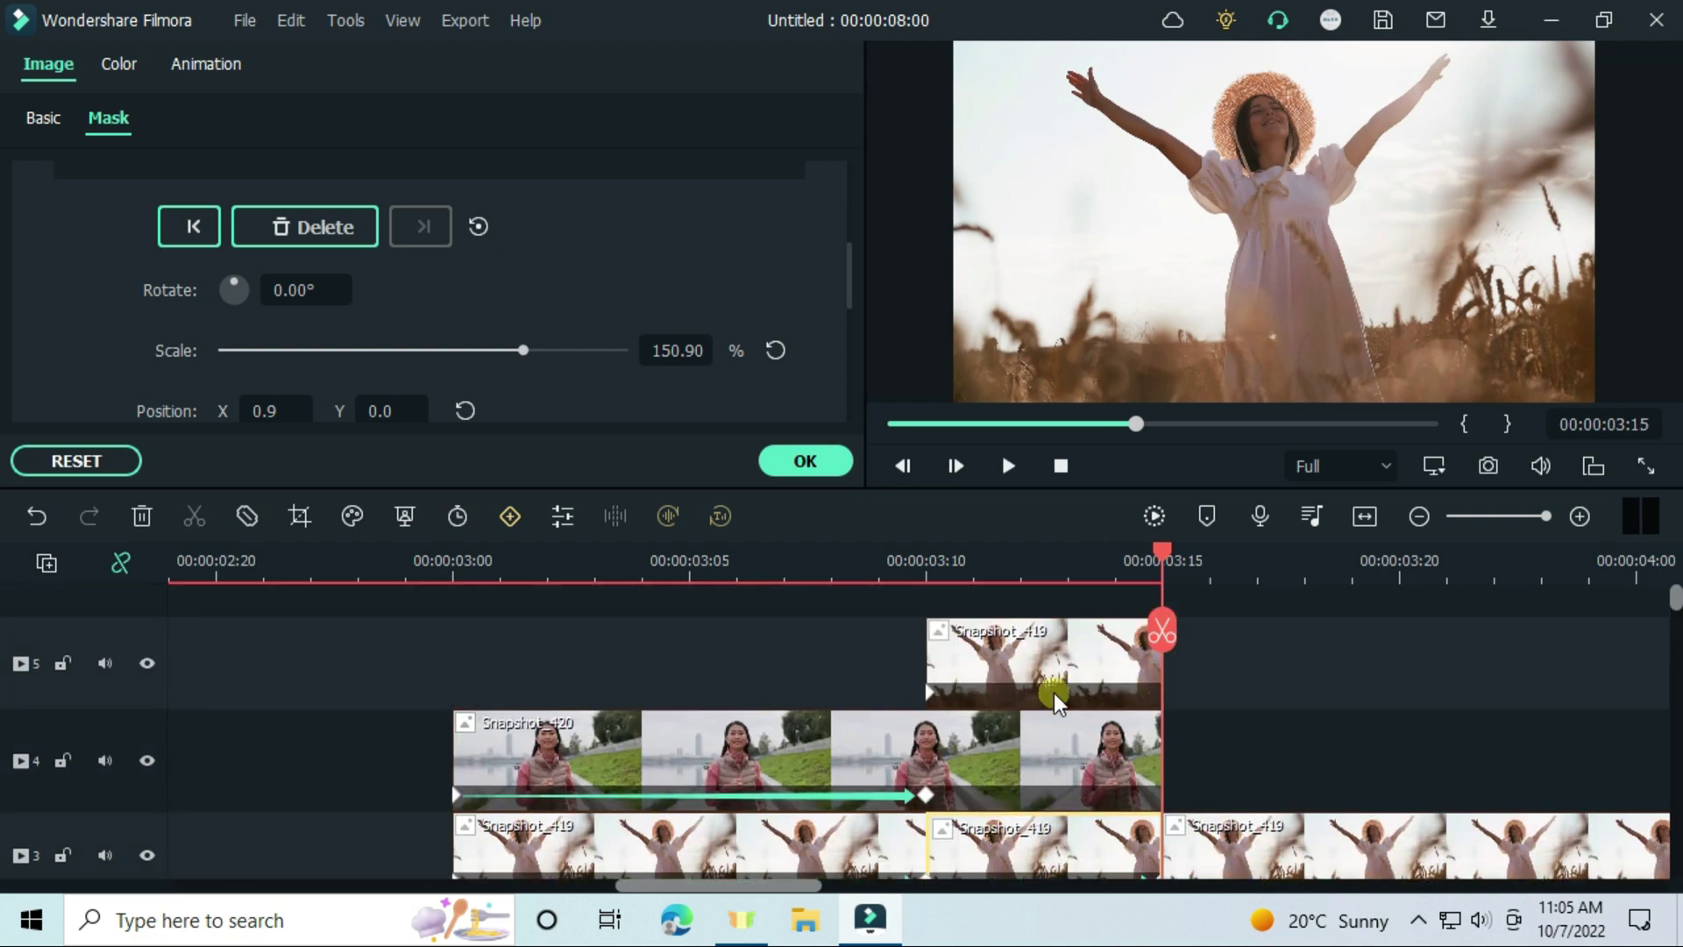
click(1068, 554)
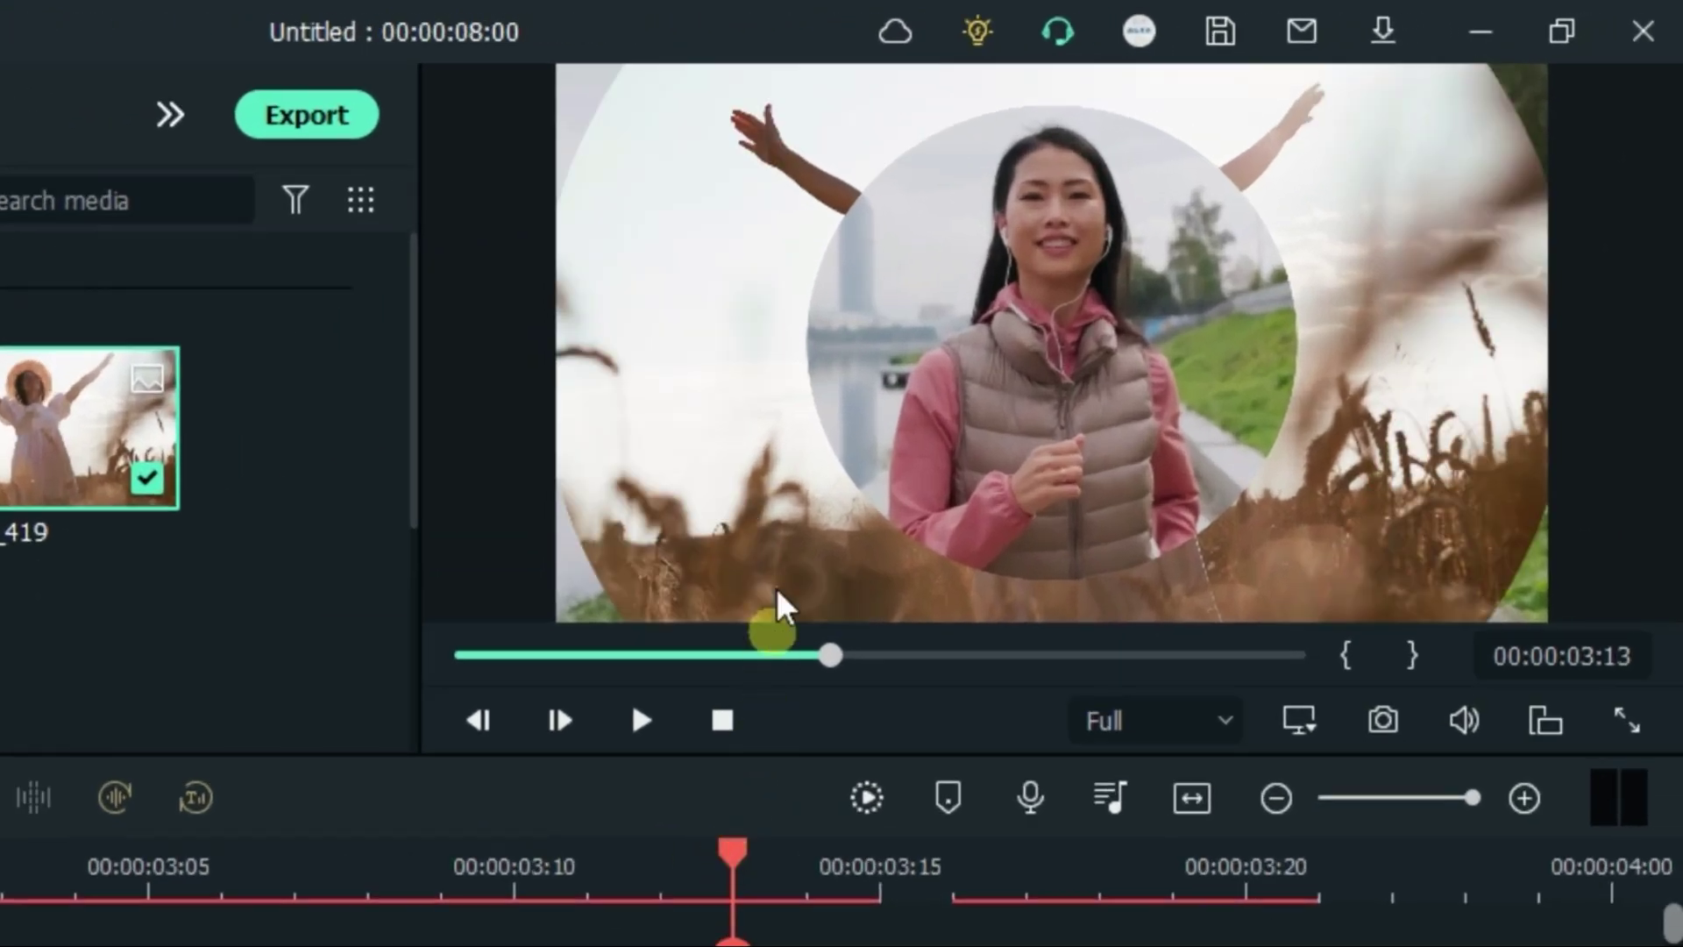
Step: Keyframe the track 5 copy's circle mask from 9.90% to 61.22%, moving the keyframe to 3:15
click(841, 455)
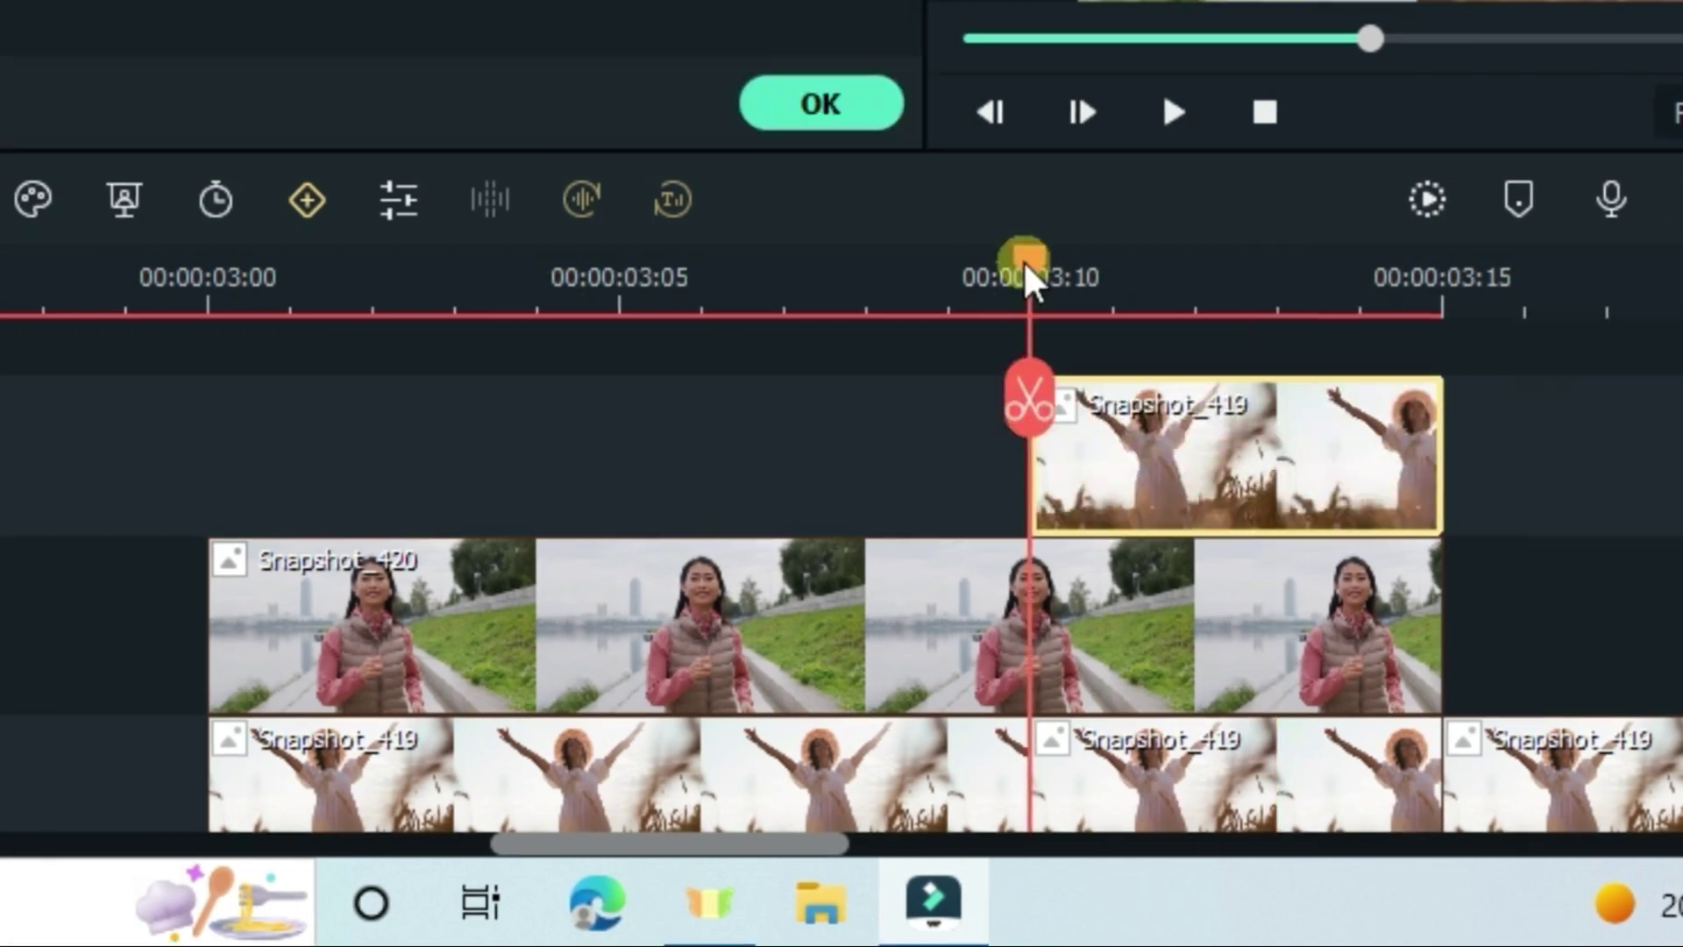
drag(1023, 260, 1391, 344)
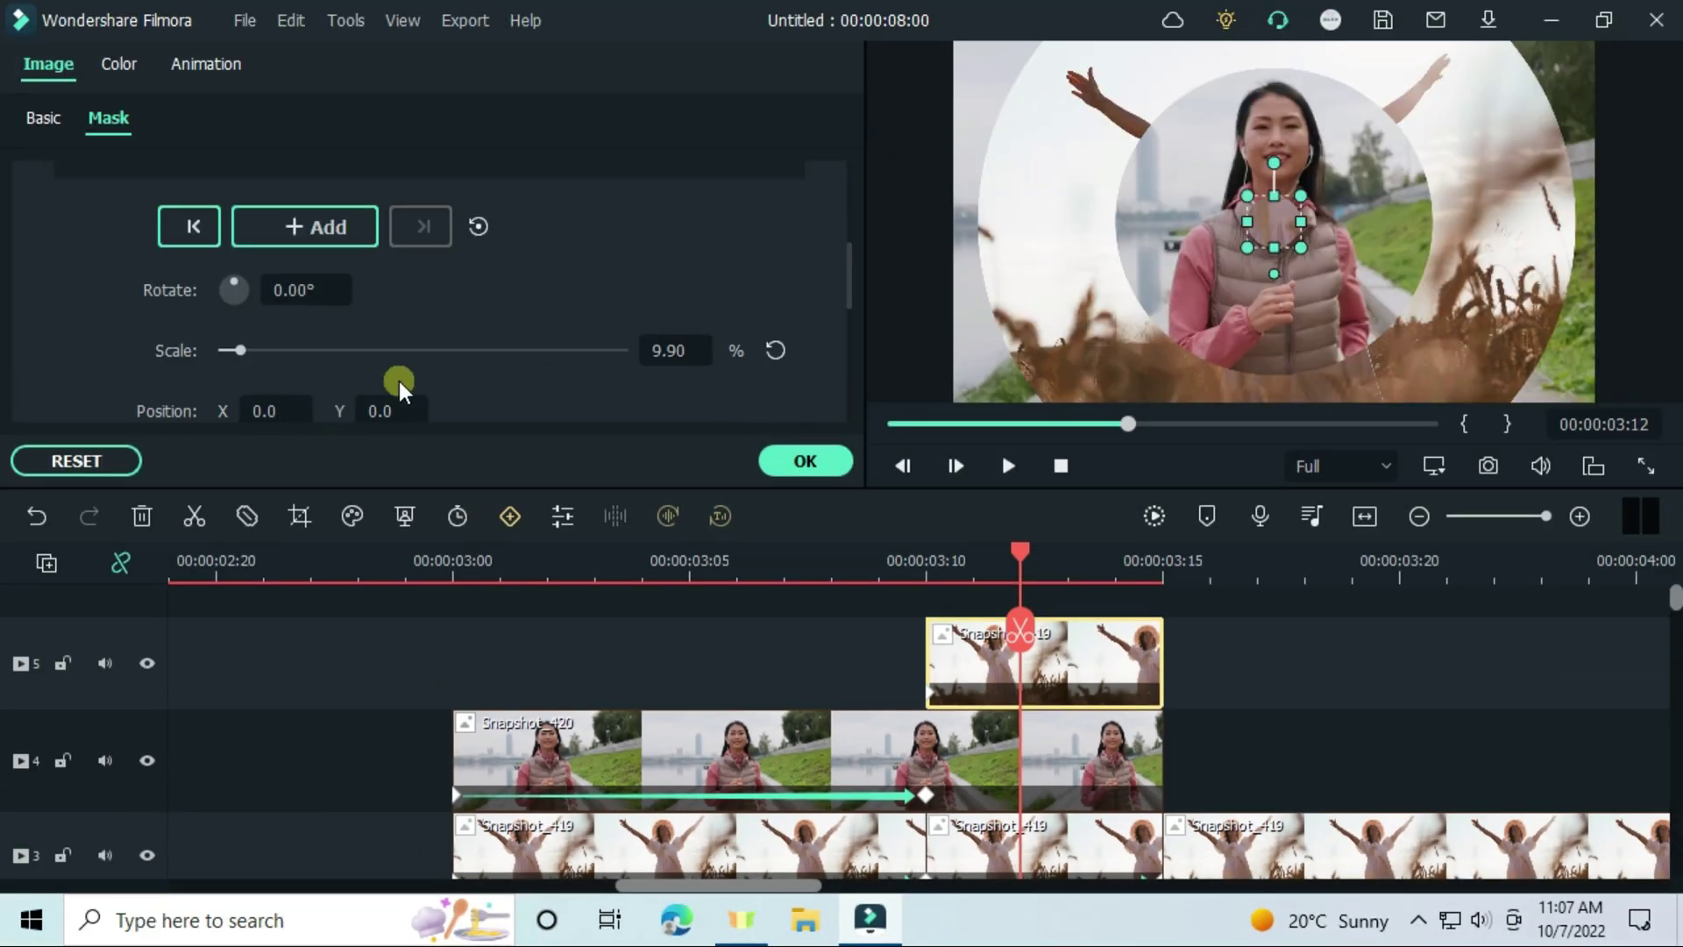
drag(396, 382, 256, 350)
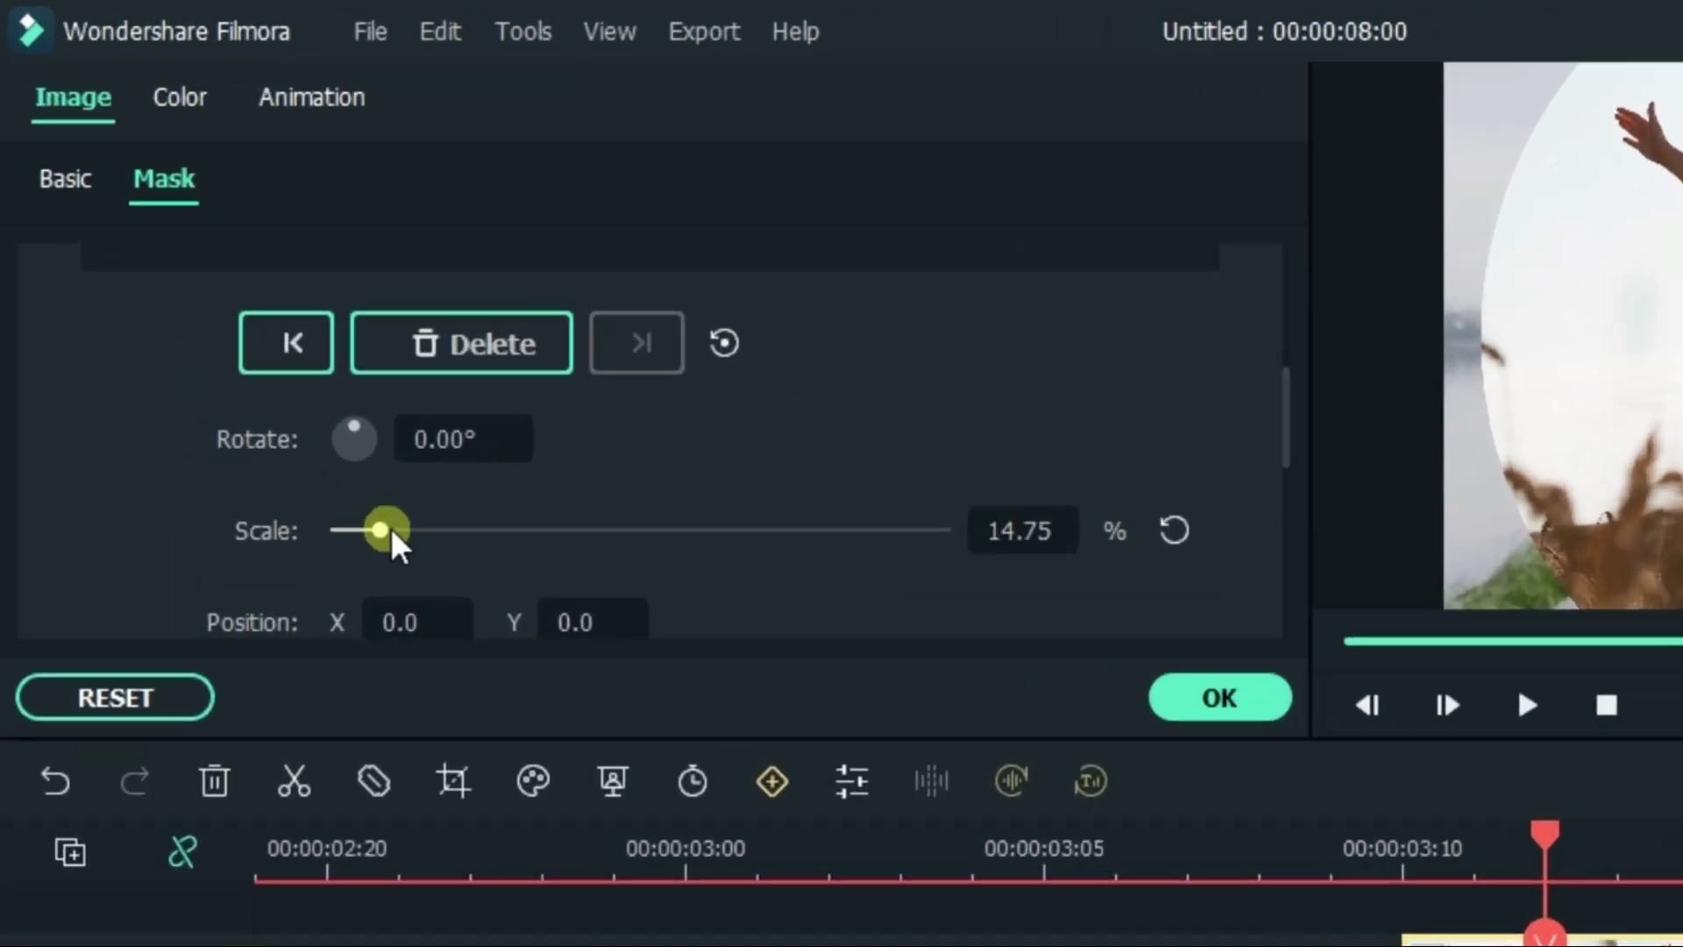
drag(391, 528, 487, 528)
drag(4, 529, 63, 529)
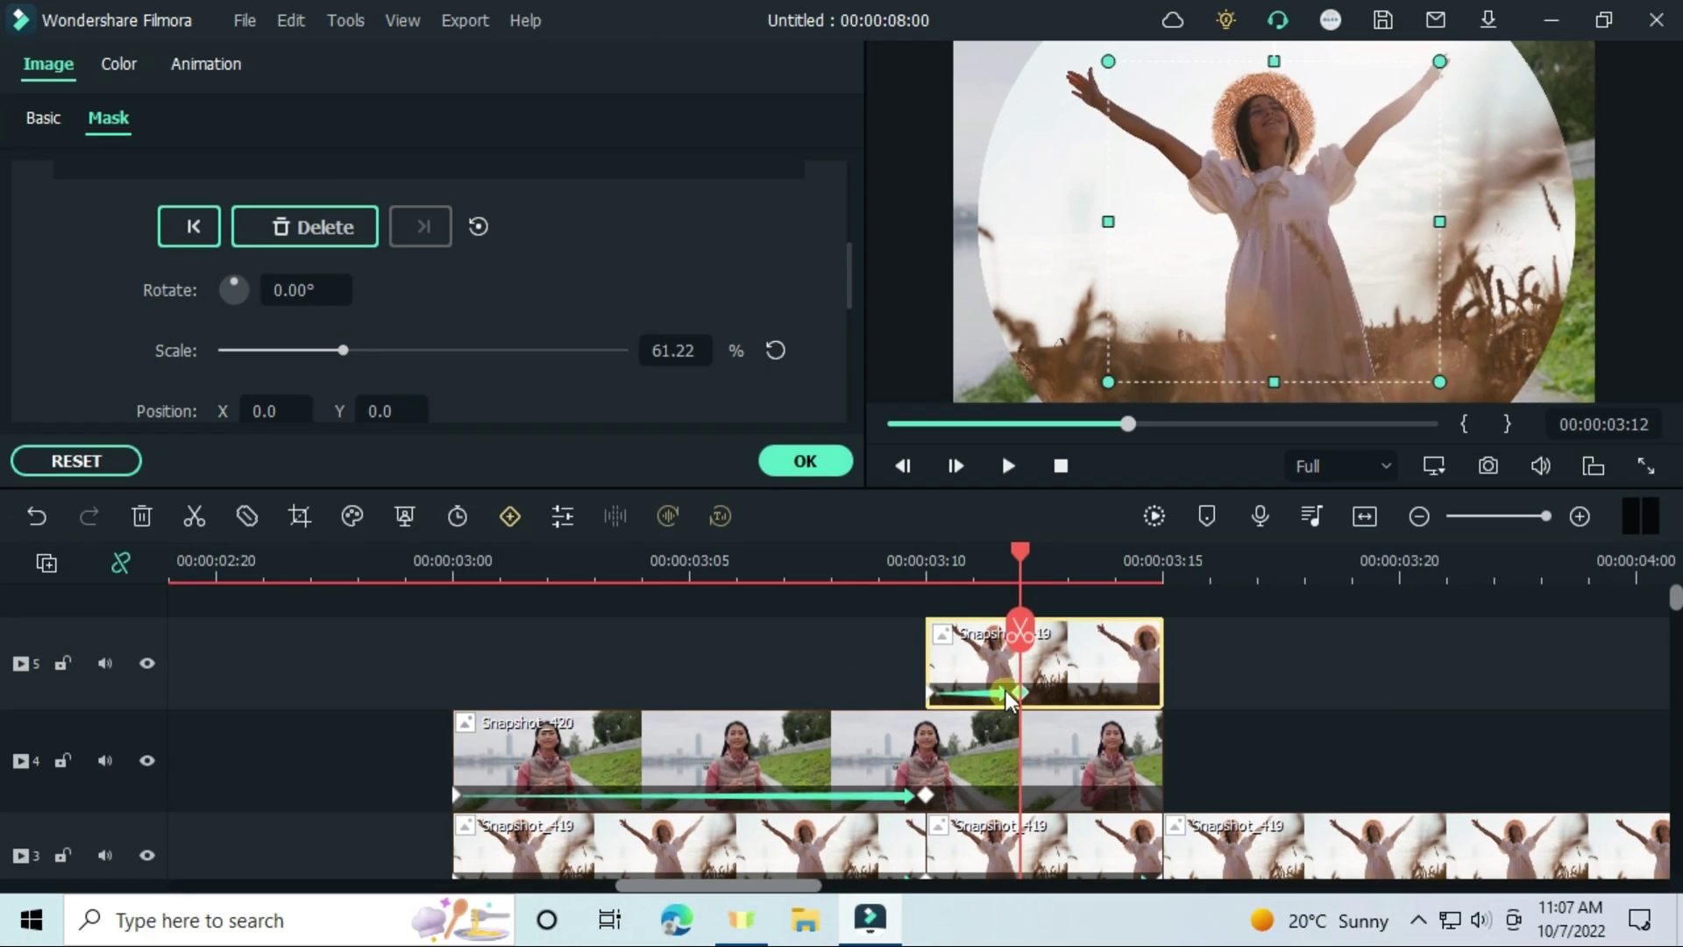
drag(1023, 694, 1175, 695)
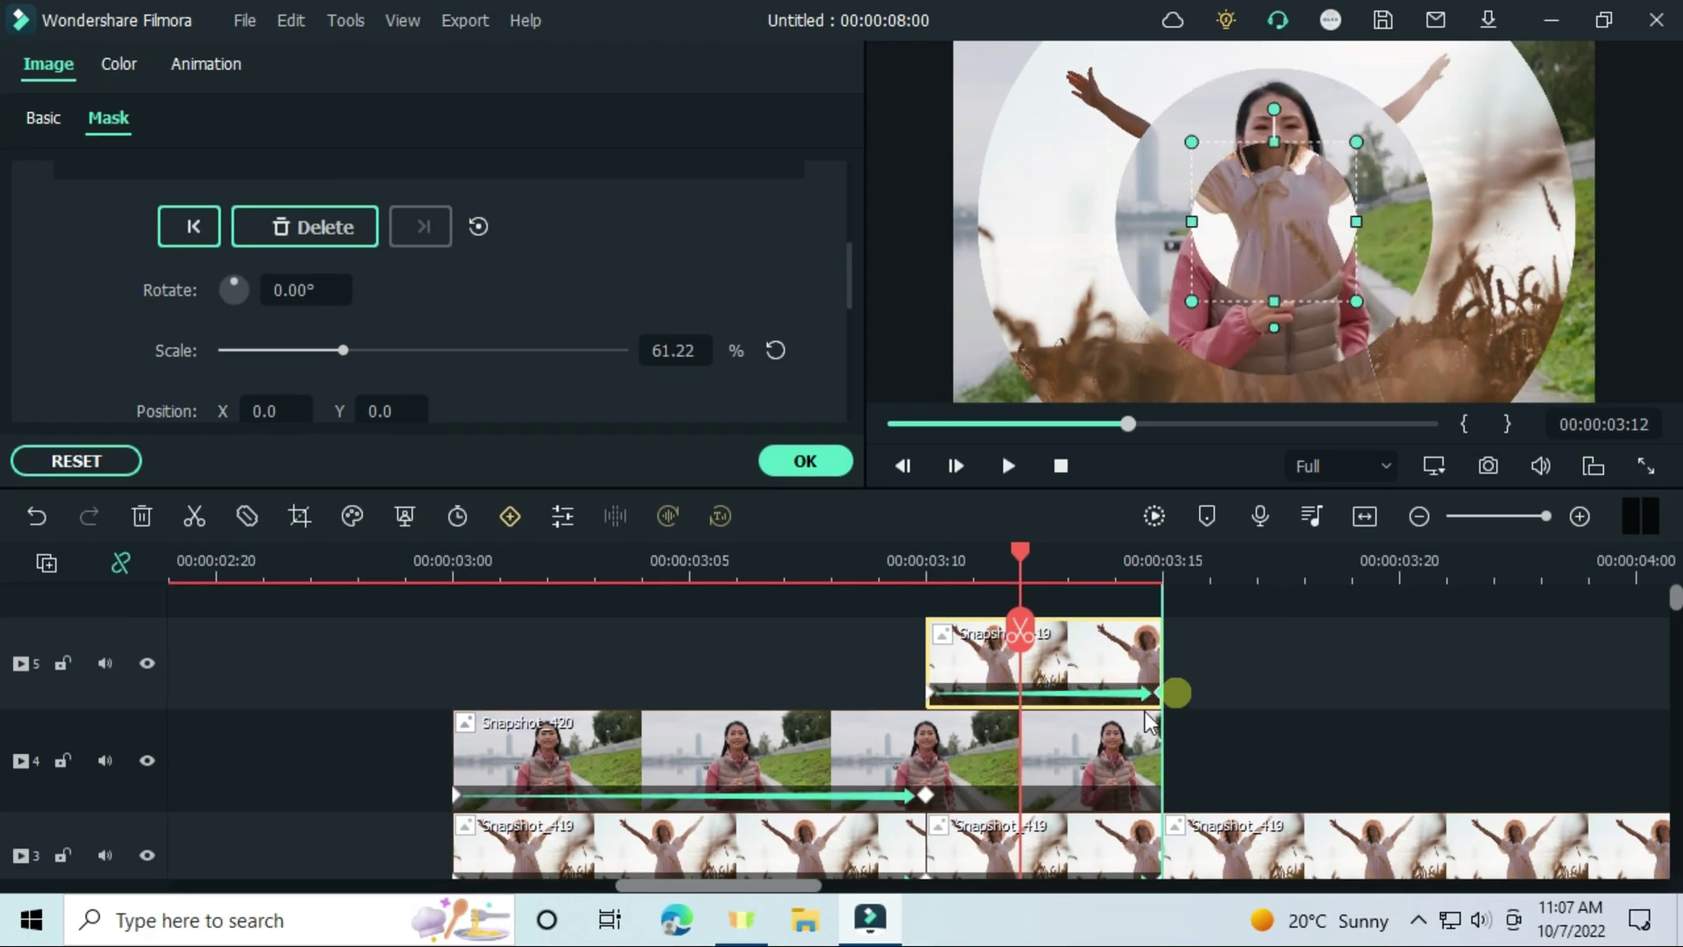
Step: Render the timeline preview and play the circle-wipe transition from just before it, pausing afterward
click(920, 570)
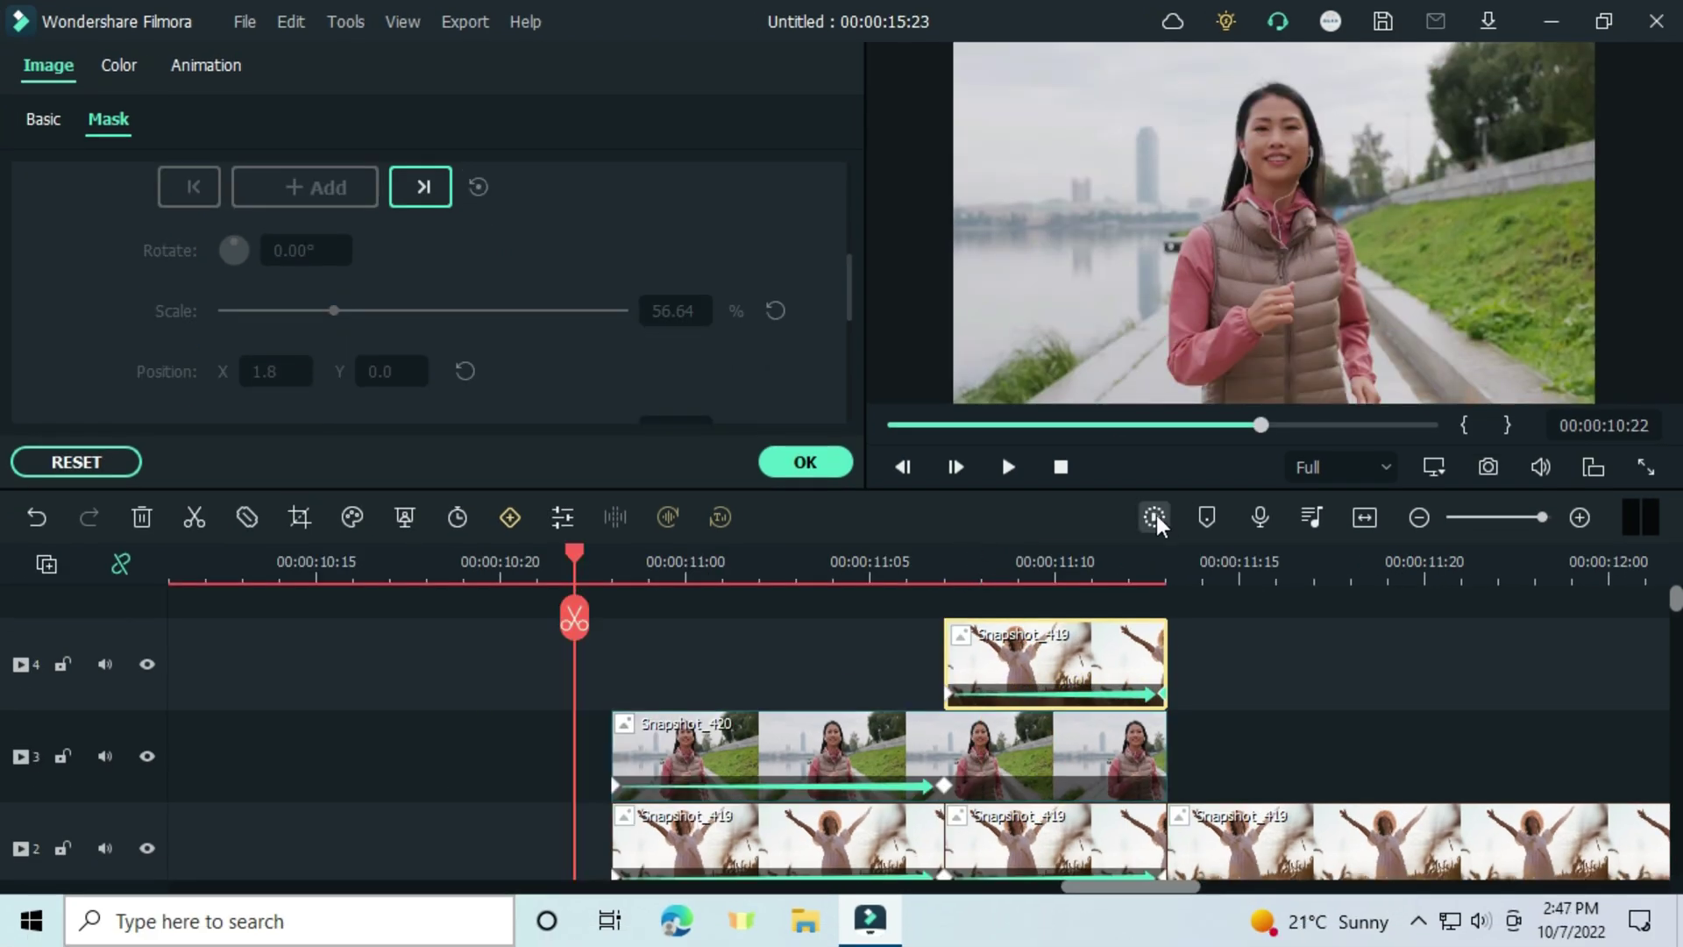
click(1154, 517)
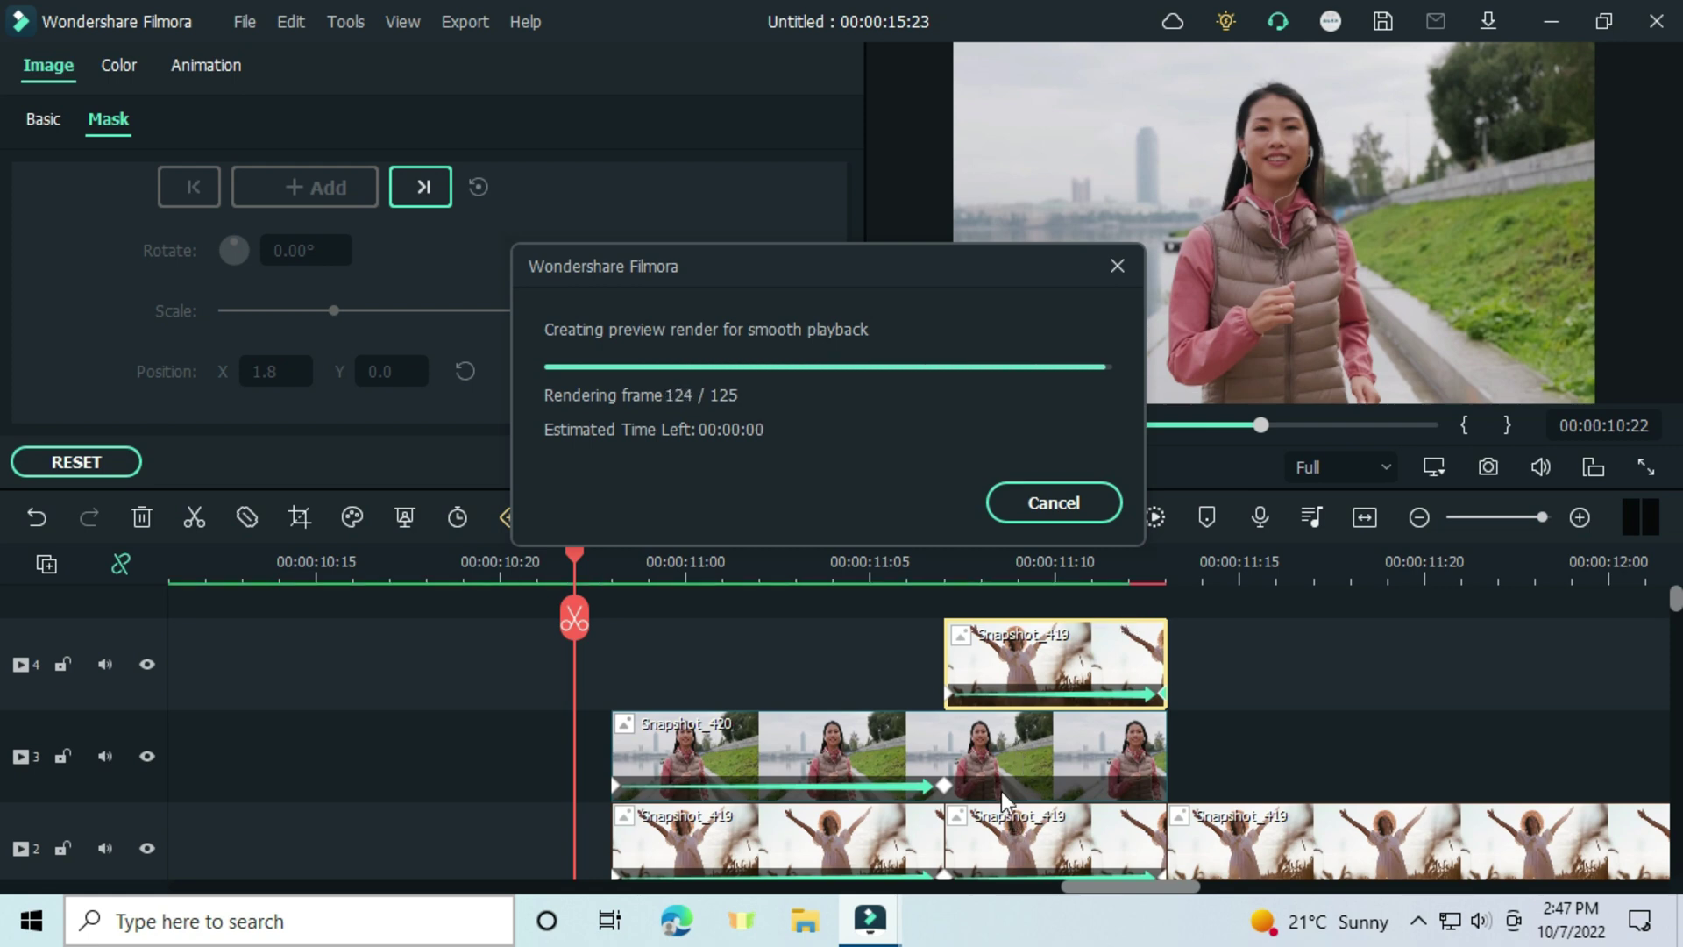
key(space)
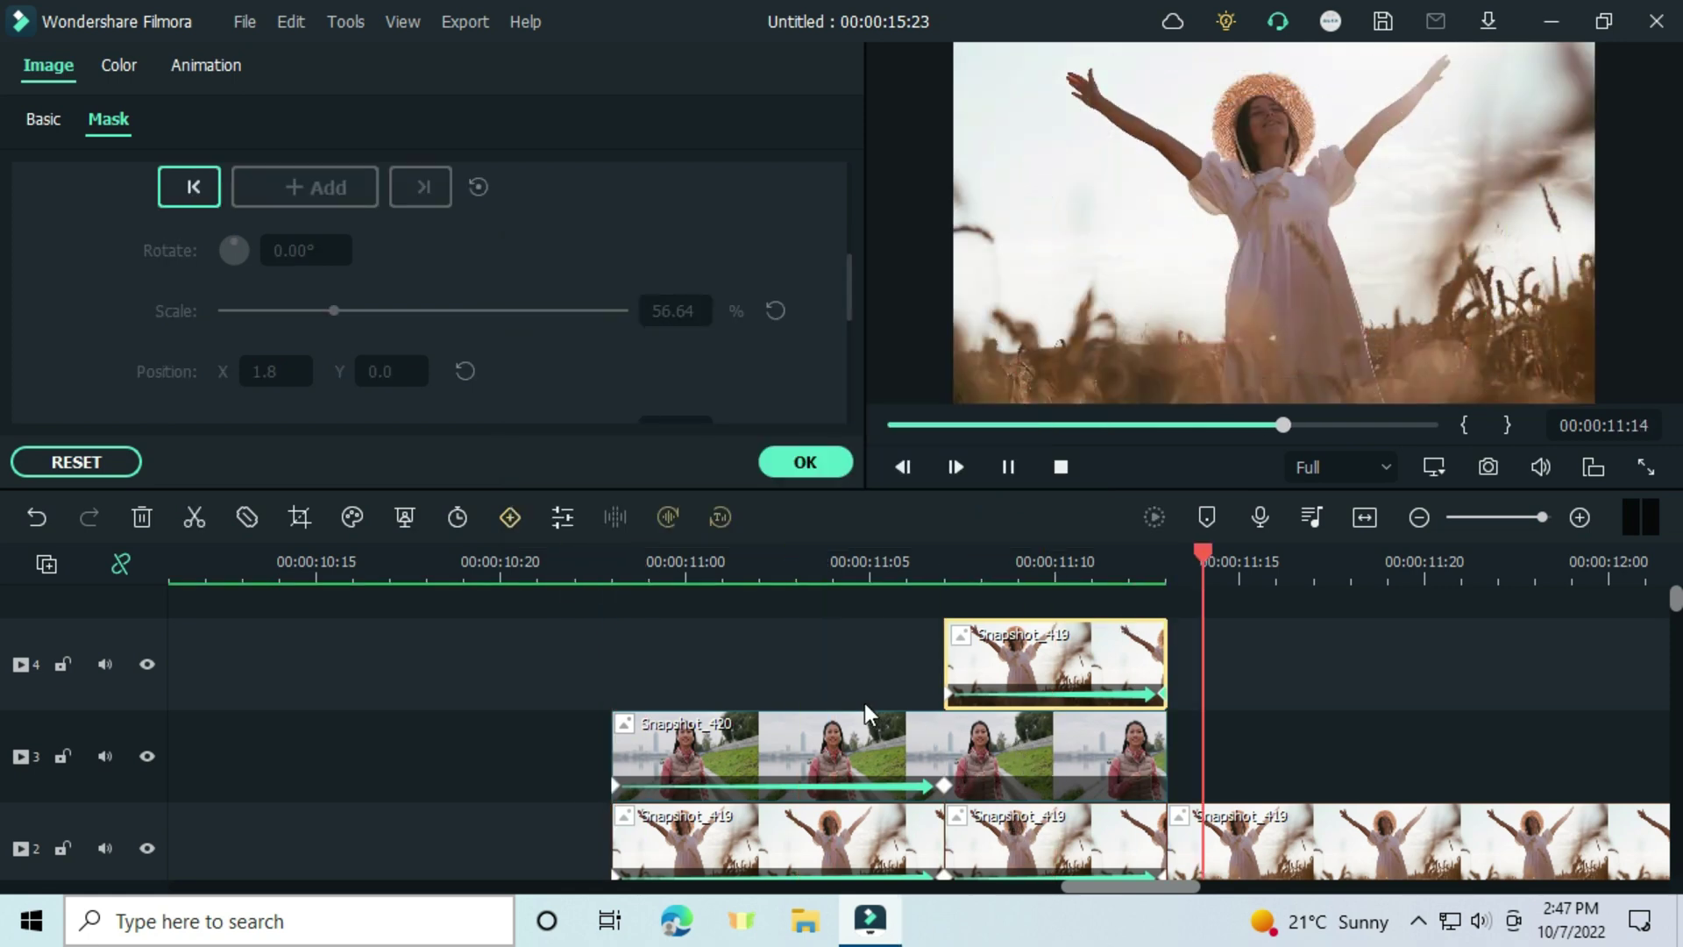
click(405, 561)
key(ctrl+minus)
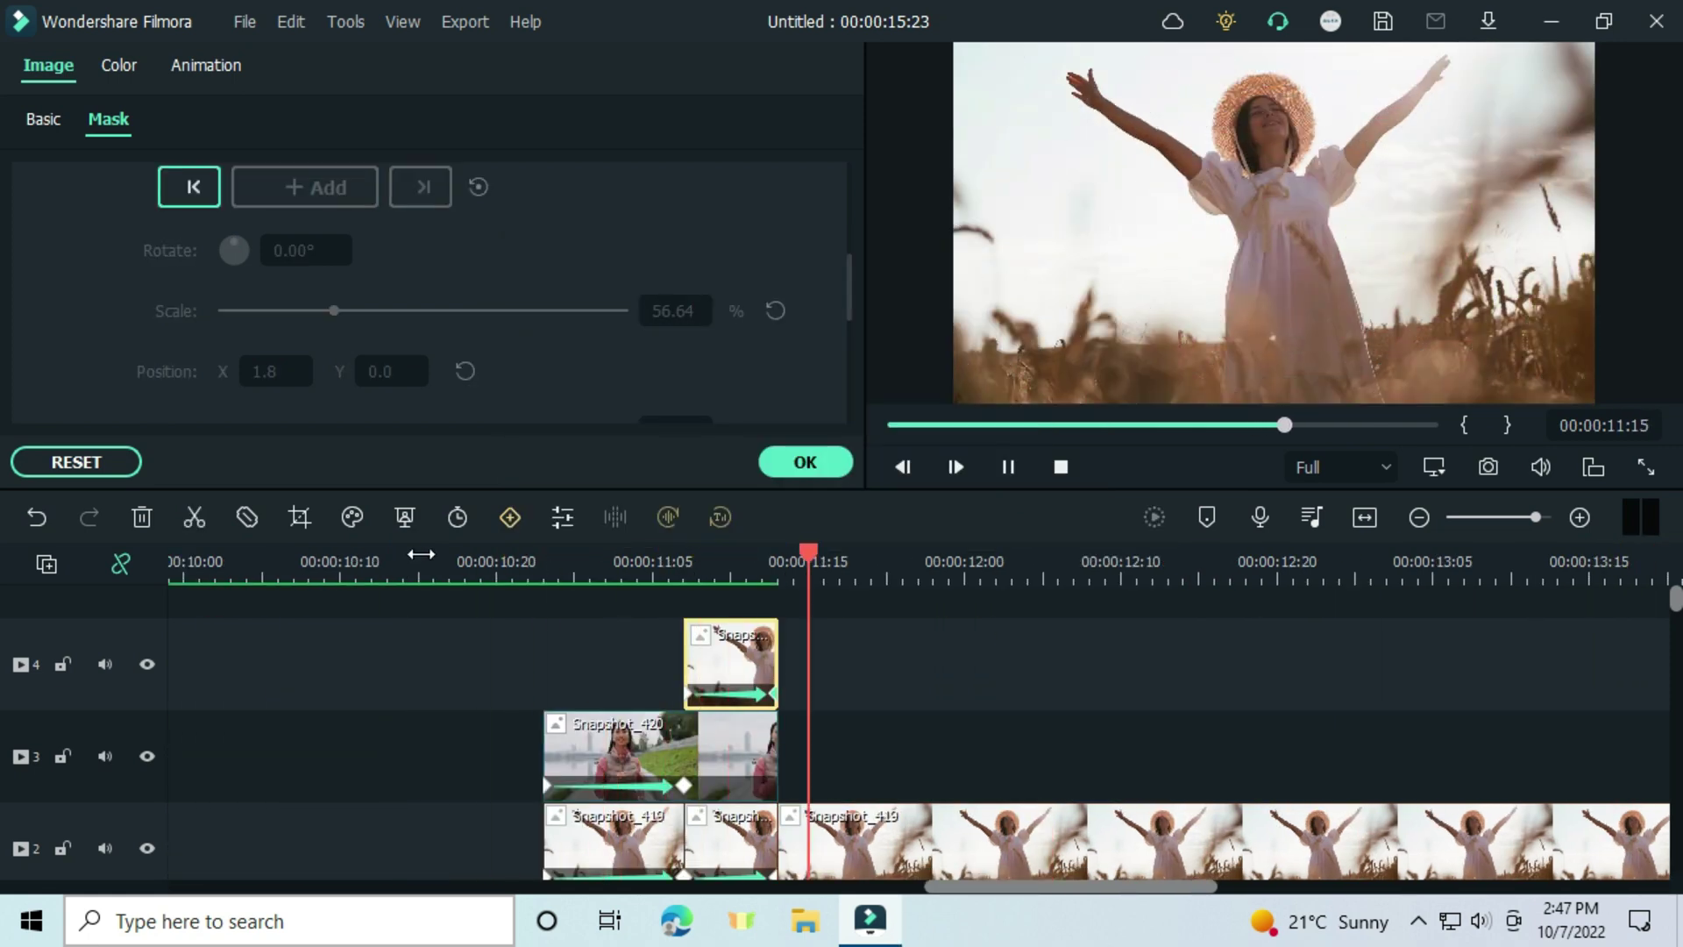
key(space)
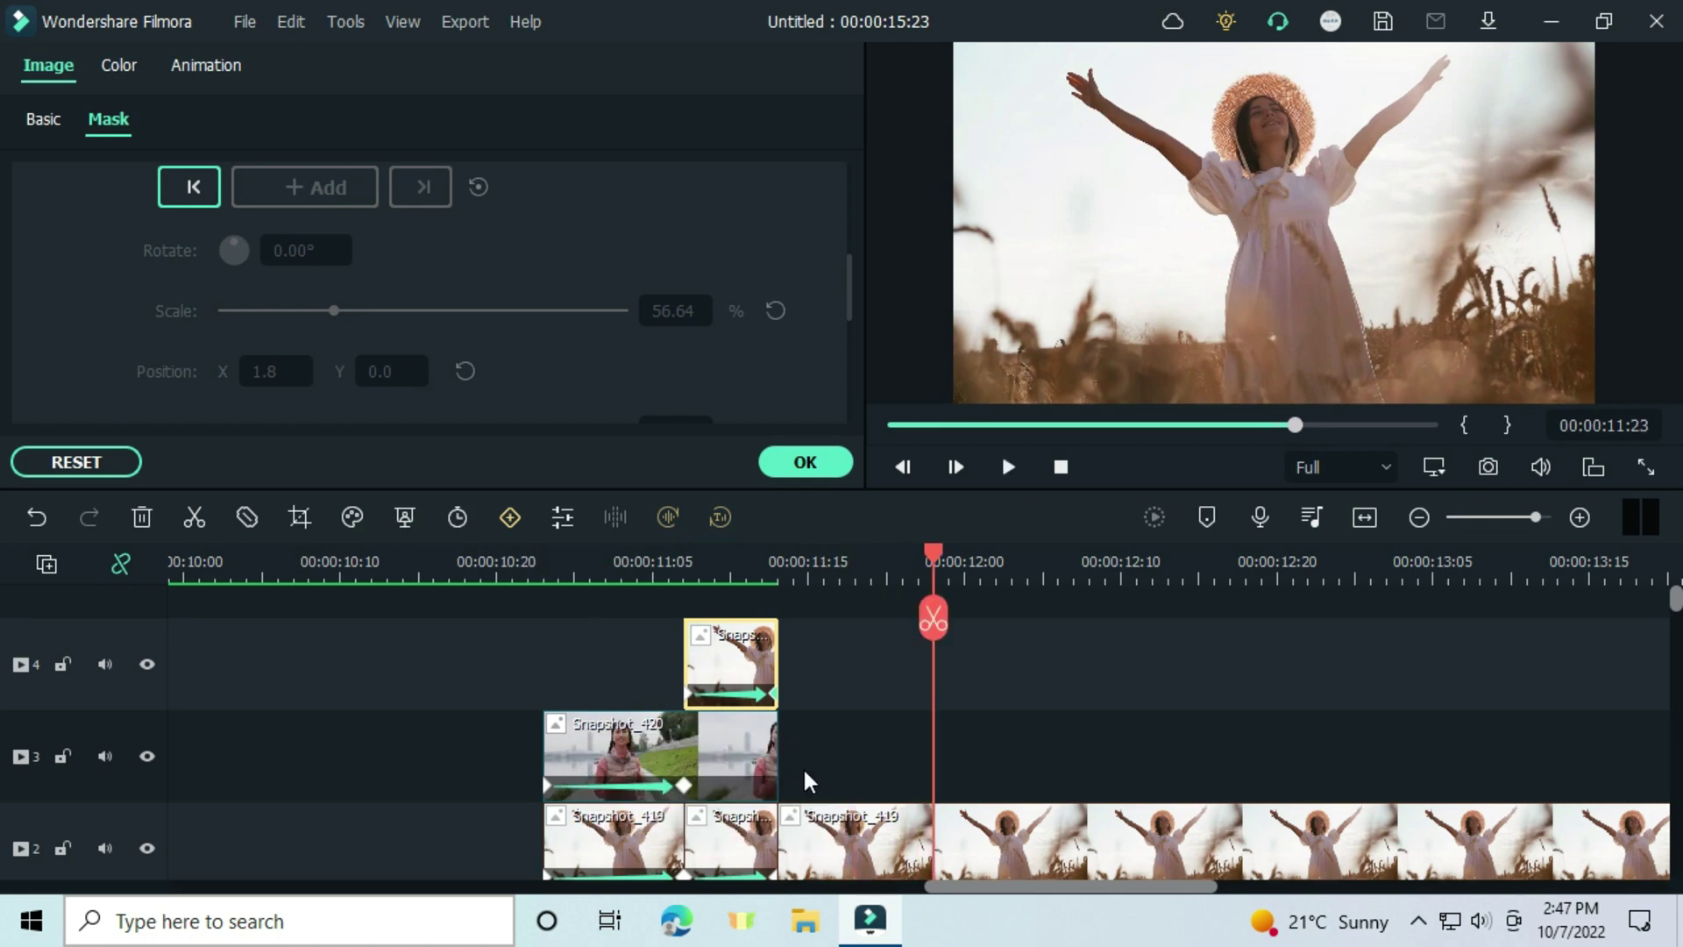
scroll(804, 795, down, 1)
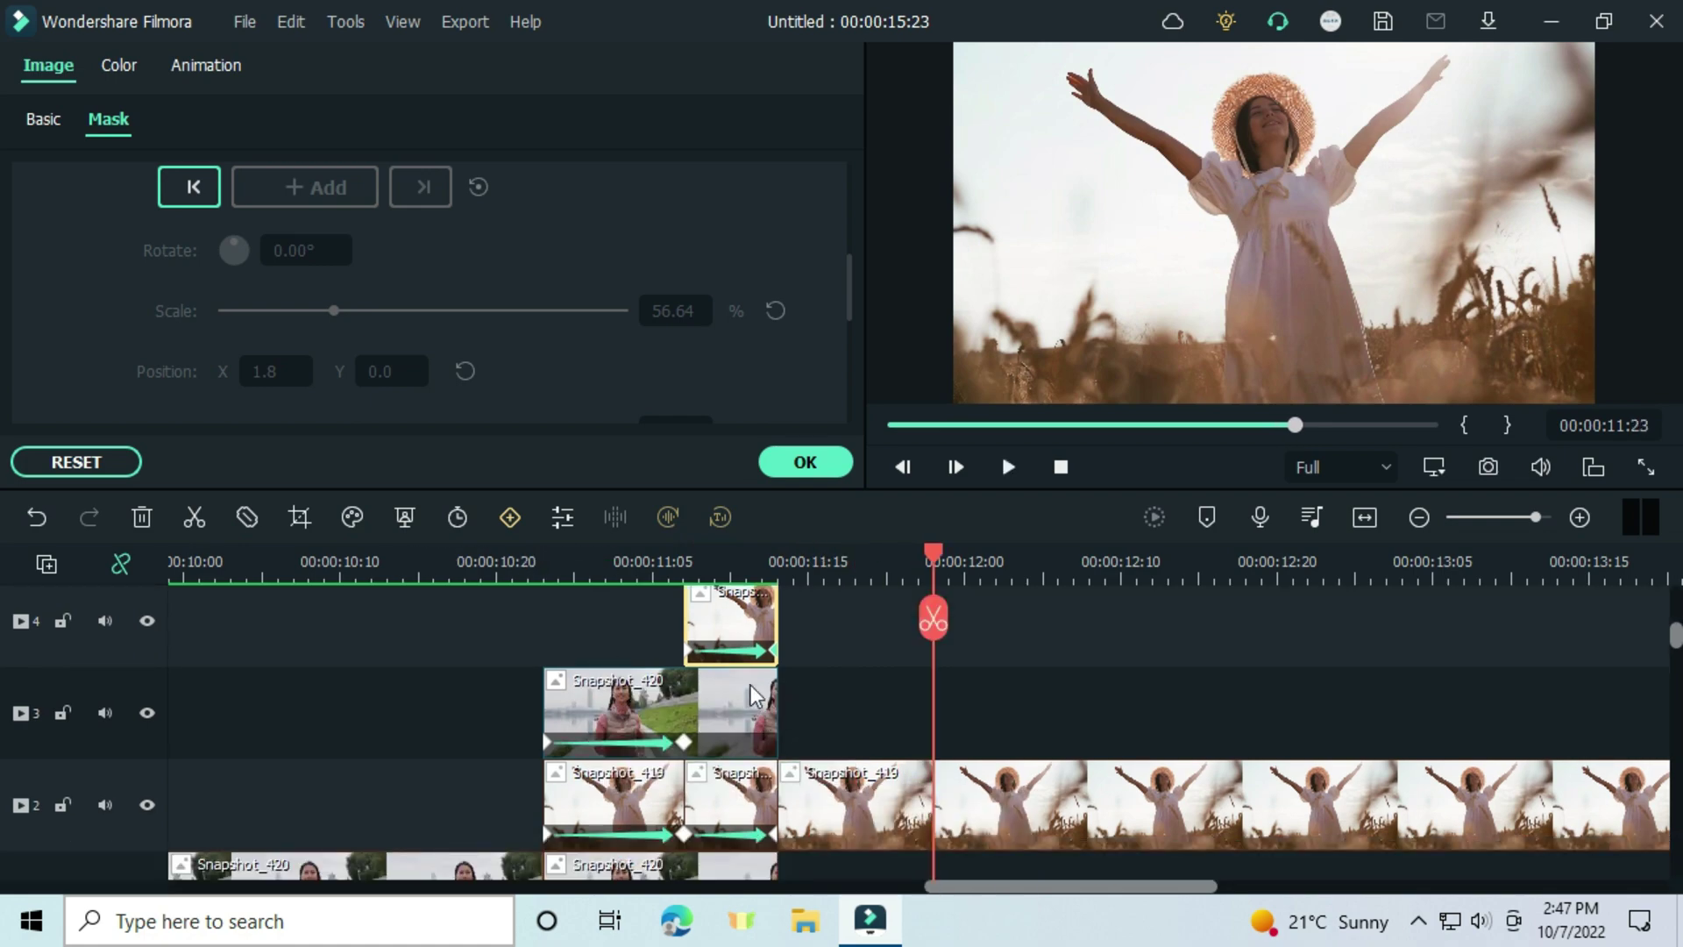